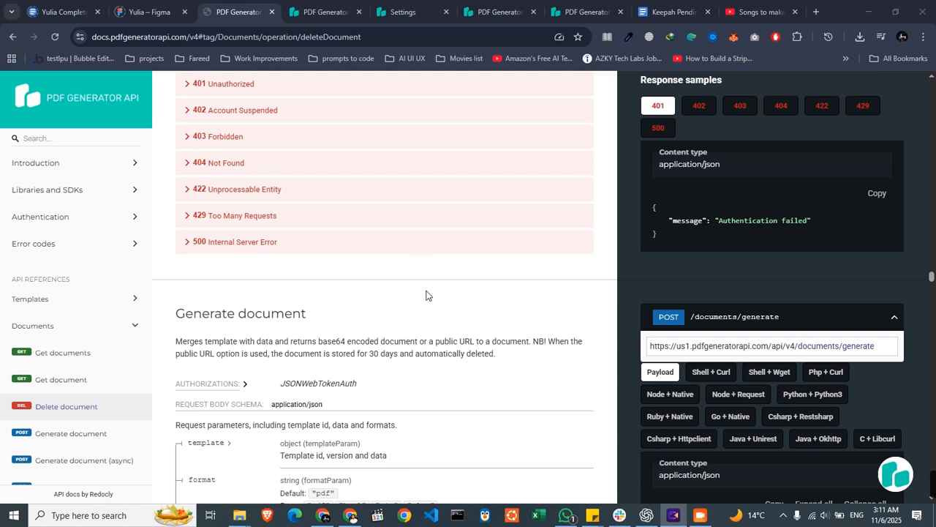
- Review the web addresses of the API documentation and the PDF Generator API homepage
click(146, 38)
double_click(155, 38)
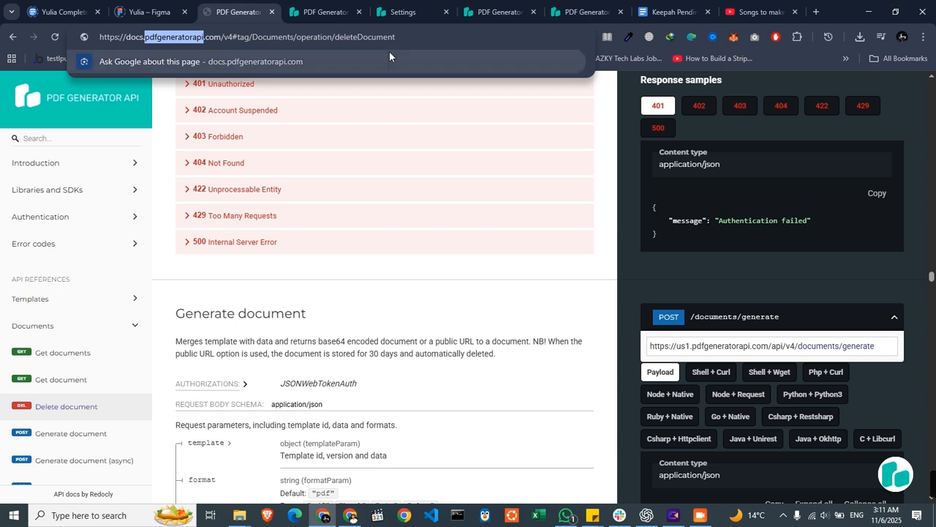
click(328, 5)
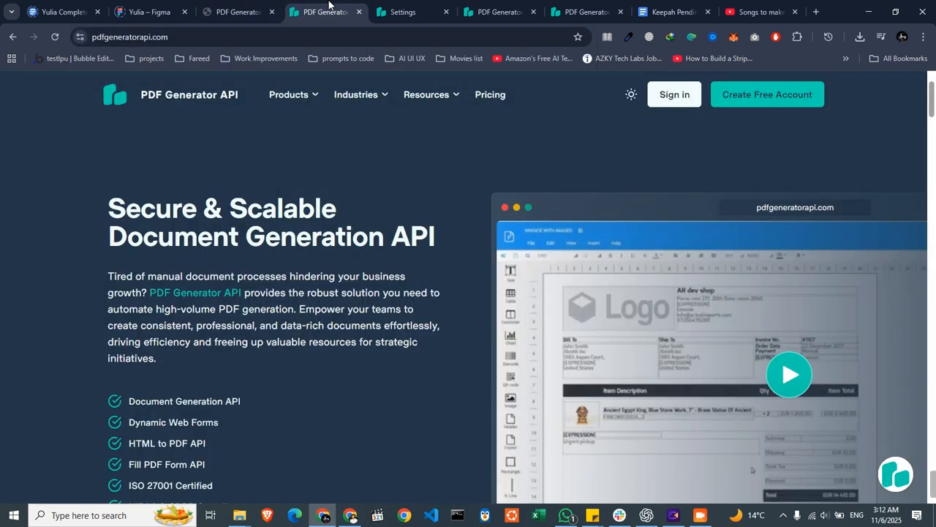
drag(168, 37, 85, 55)
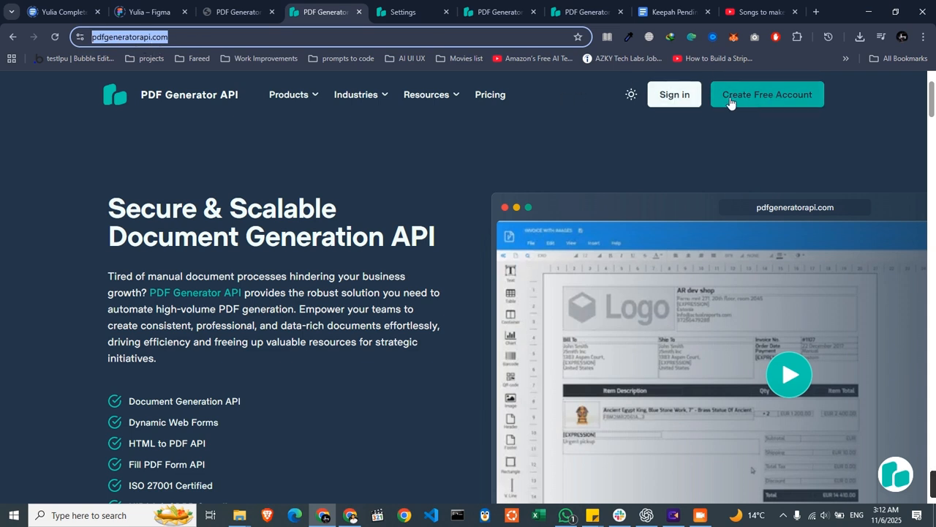
- Close the expired editor session and open the PDF Generator API account settings page
click(387, 11)
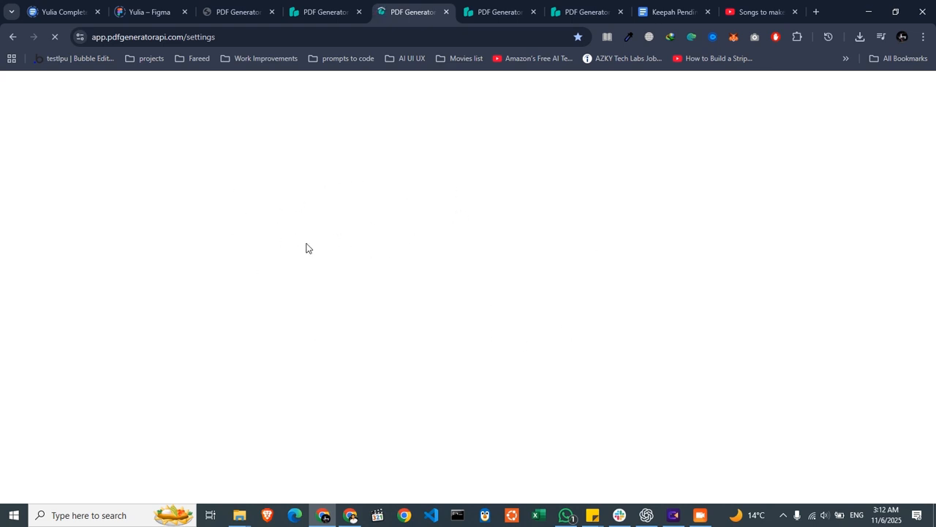
click(535, 4)
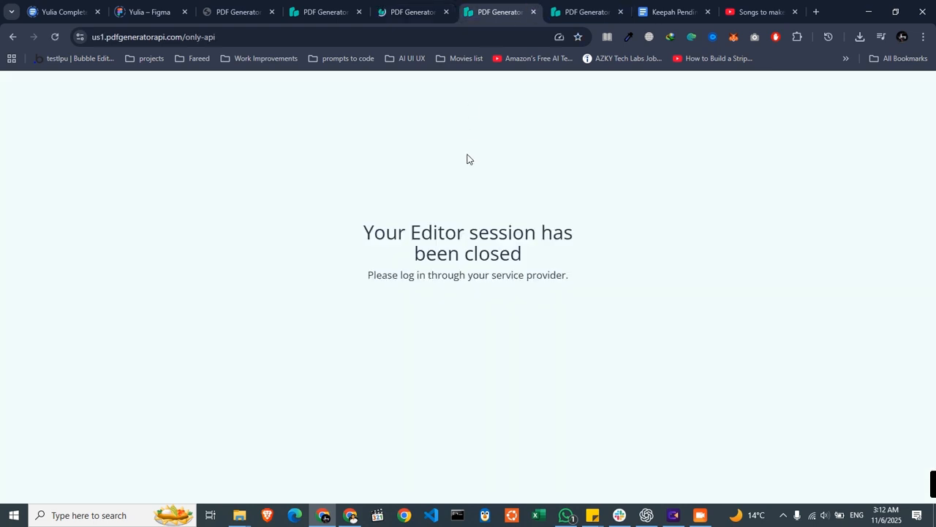
click(533, 11)
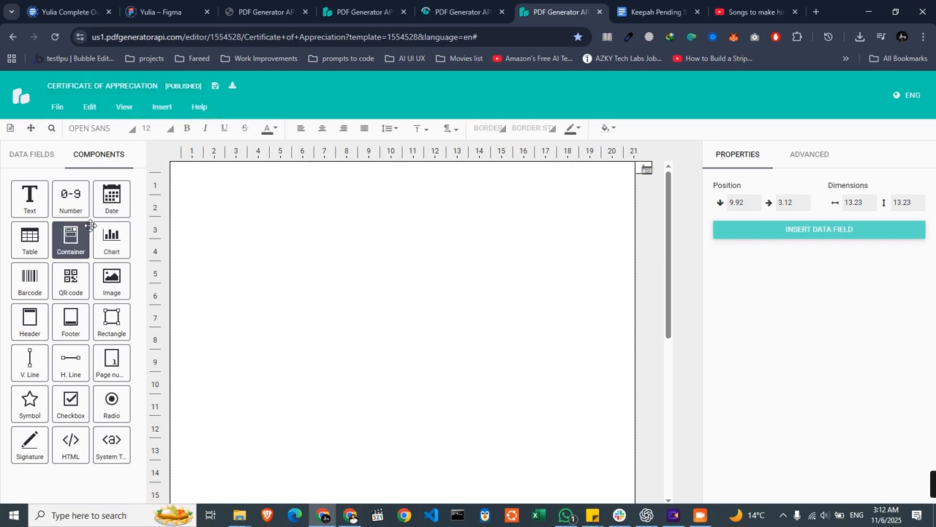
click(456, 8)
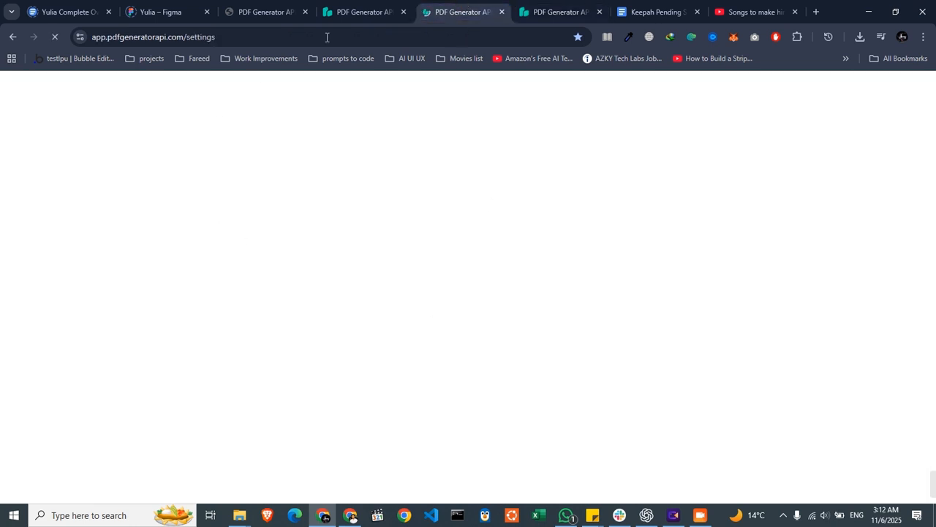
click(553, 12)
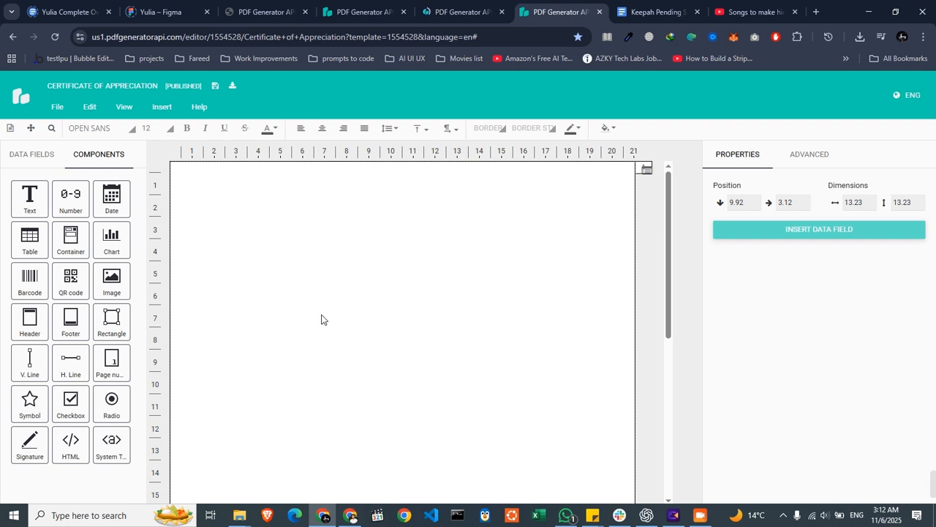
click(444, 12)
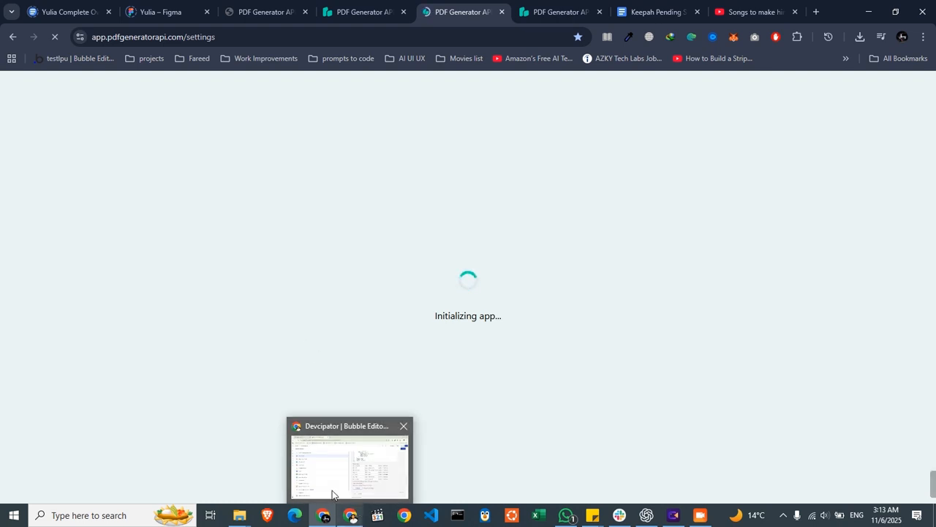
- Switch to the Bubble editor and examine the headers, JSON body and body parameters of the API Connector's cURL Call
click(351, 519)
click(351, 520)
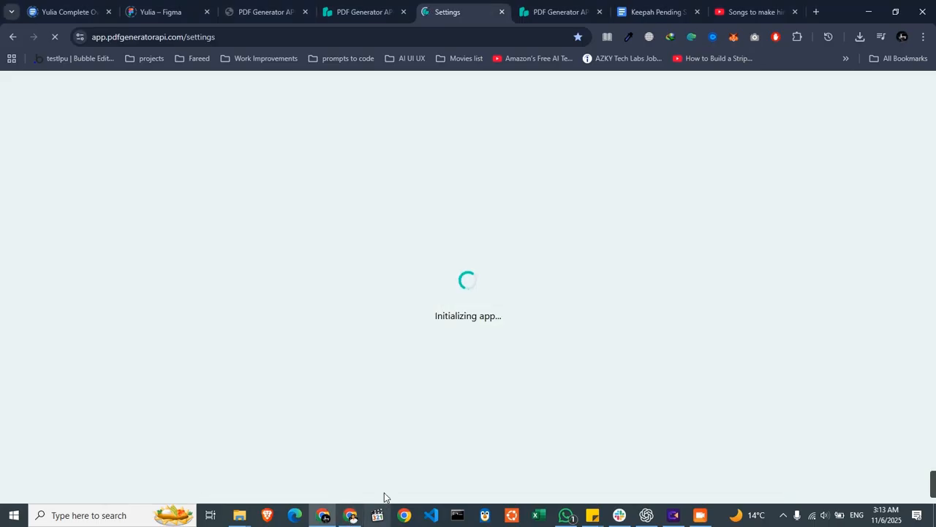
click(359, 468)
scroll(579, 296, up, 3)
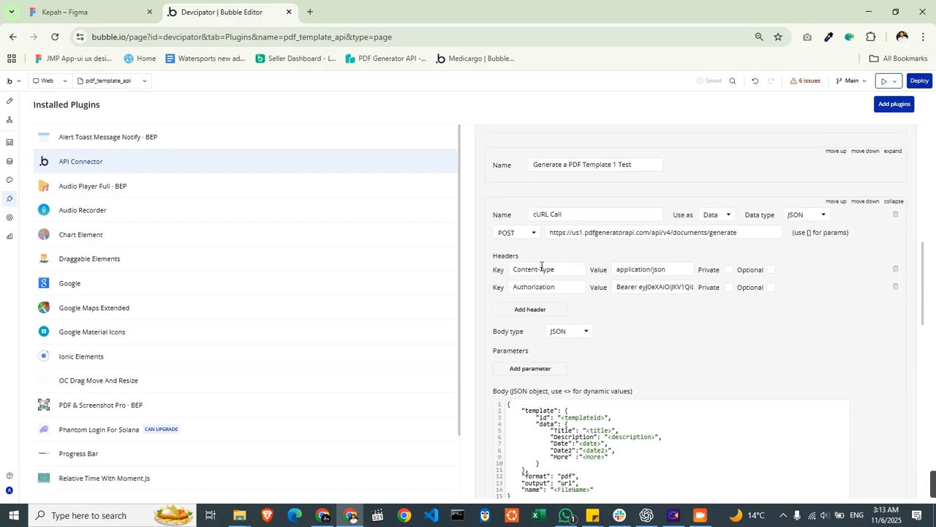
scroll(642, 344, down, 2)
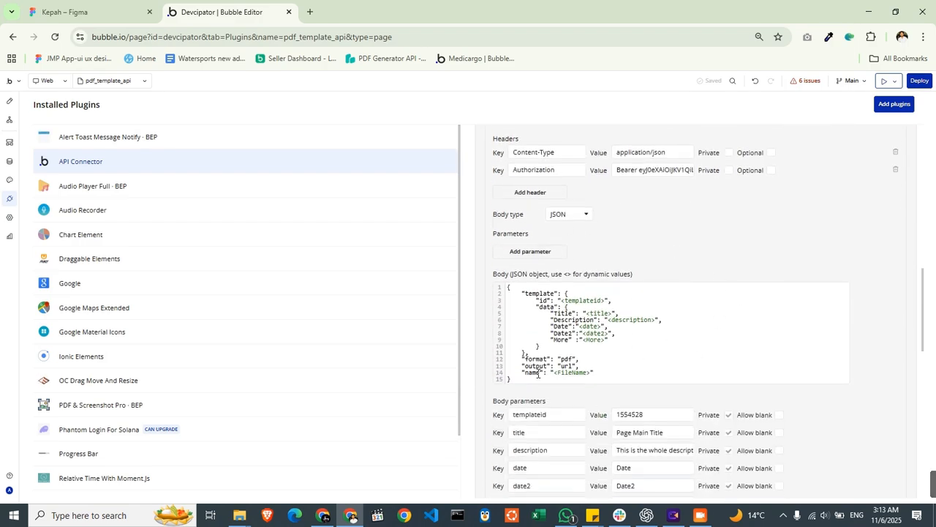
- Switch back to PDF Generator API and show the API Credentials section of the settings
key(alt+Tab)
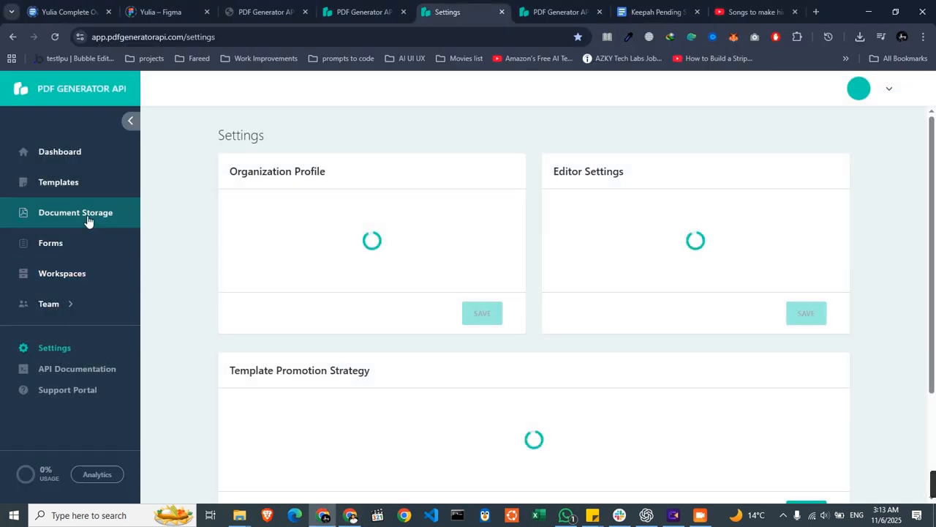
click(66, 310)
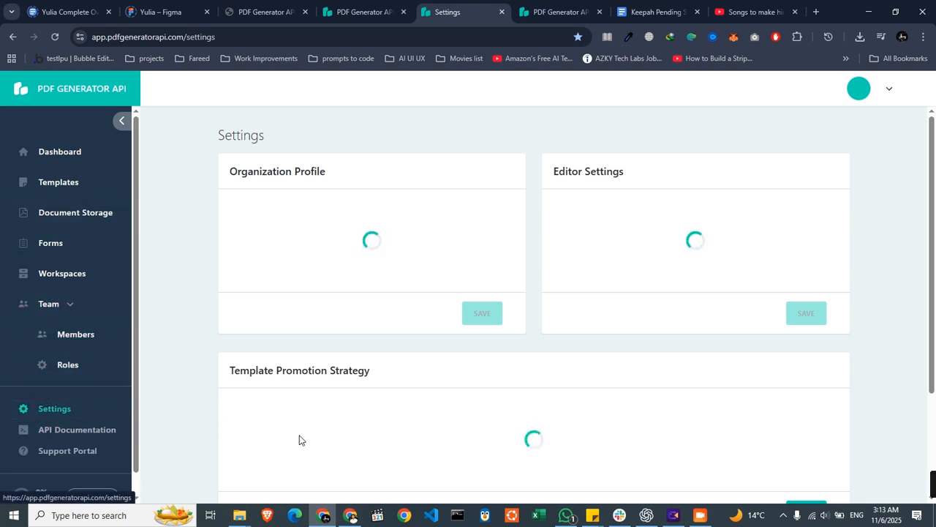
scroll(299, 439, down, 2)
click(73, 415)
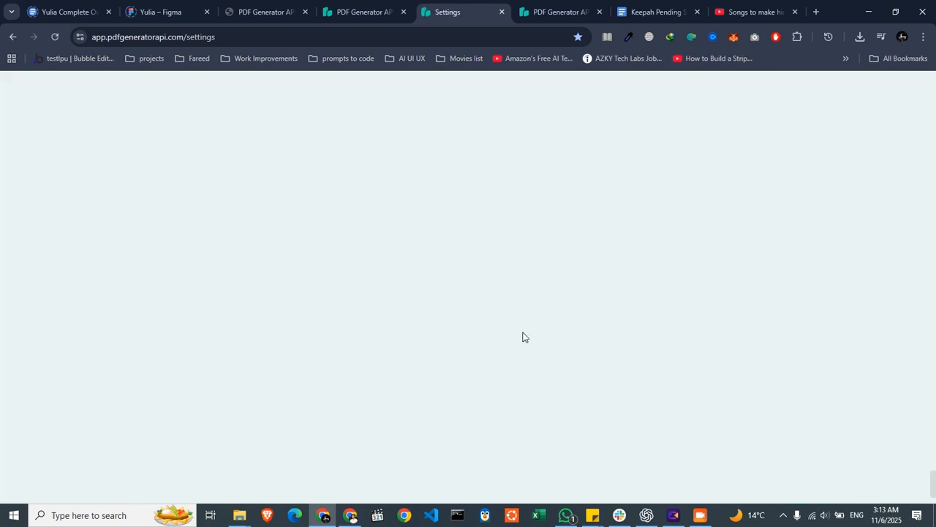
scroll(585, 417, down, 5)
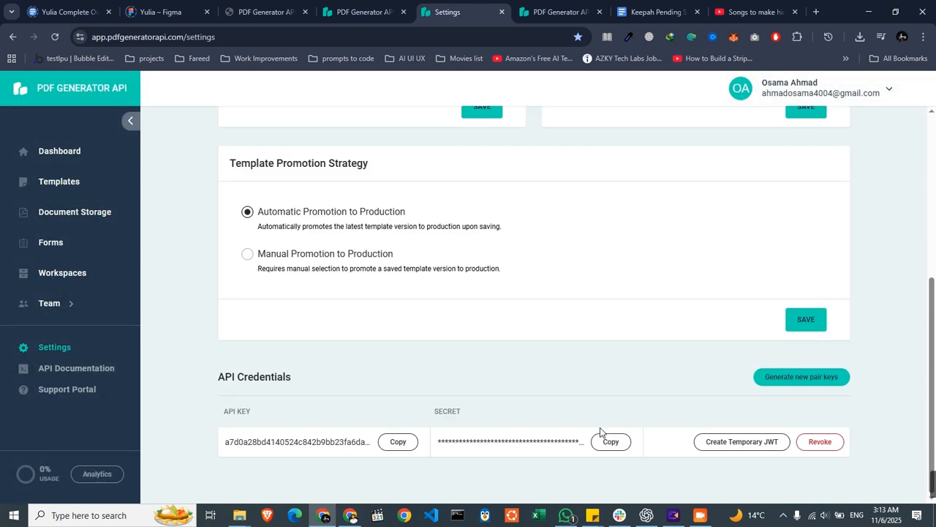
- Review the API key and secret entries and create a temporary JWT for them, closing the token dialog without copying
double_click(249, 442)
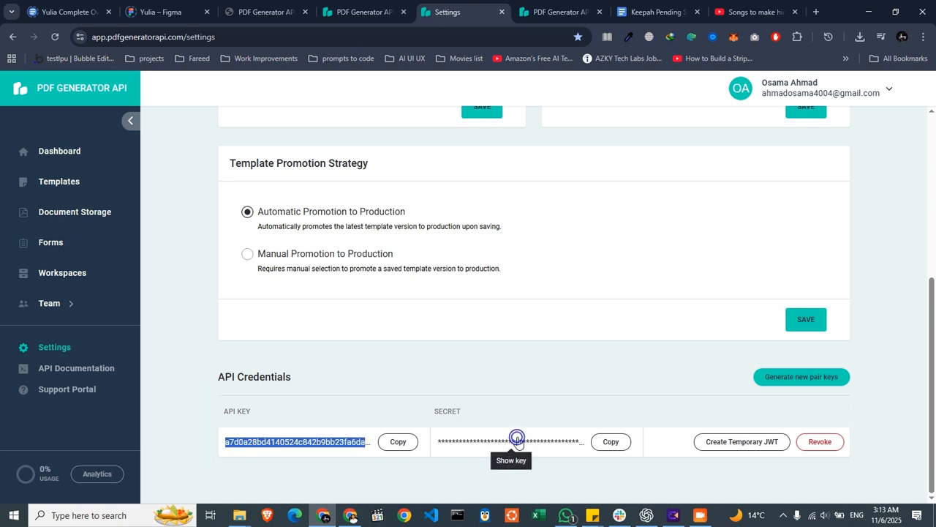
click(740, 443)
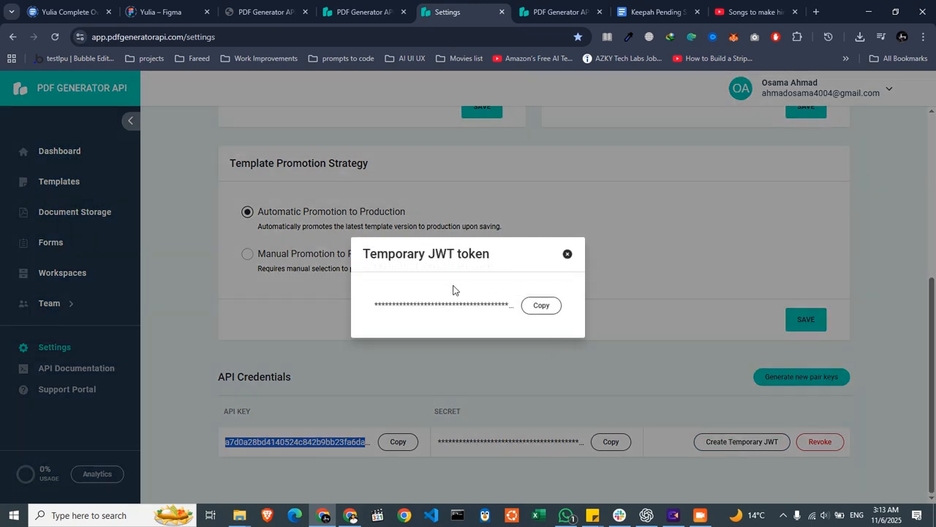
click(568, 254)
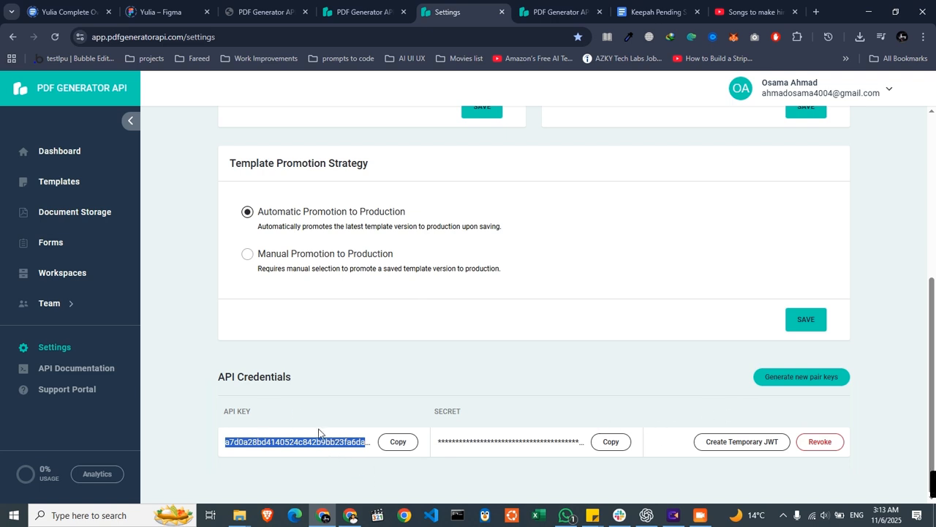
click(220, 415)
drag(222, 412, 261, 412)
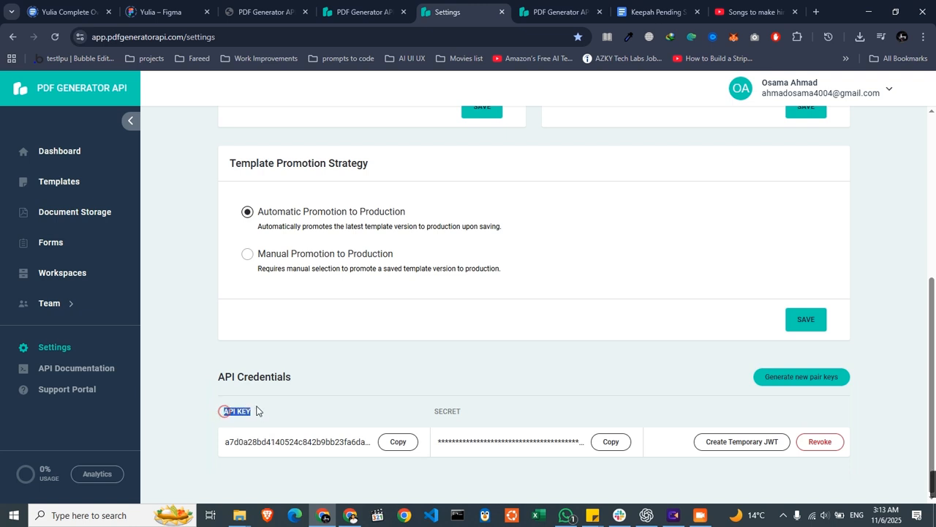
double_click(451, 412)
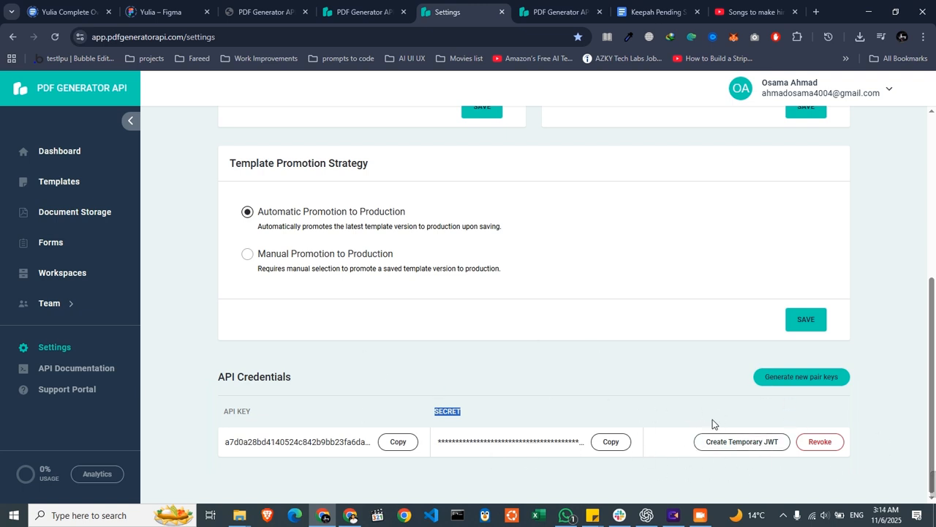
click(734, 441)
click(572, 258)
- Open the list of templates in the account
click(96, 180)
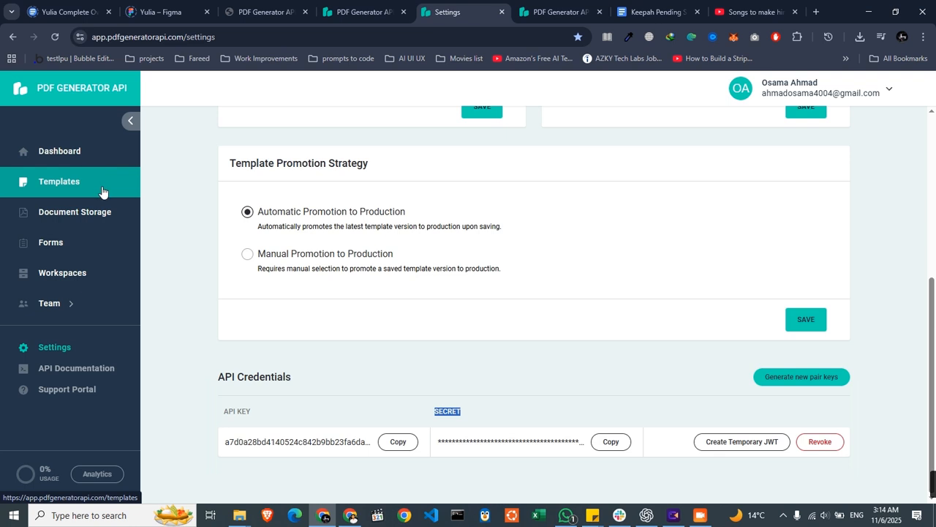
click(65, 182)
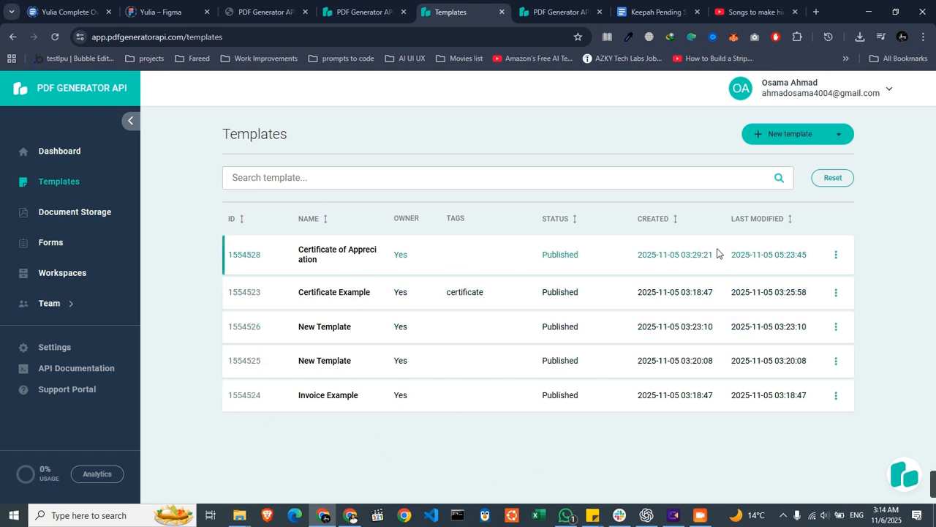
click(786, 138)
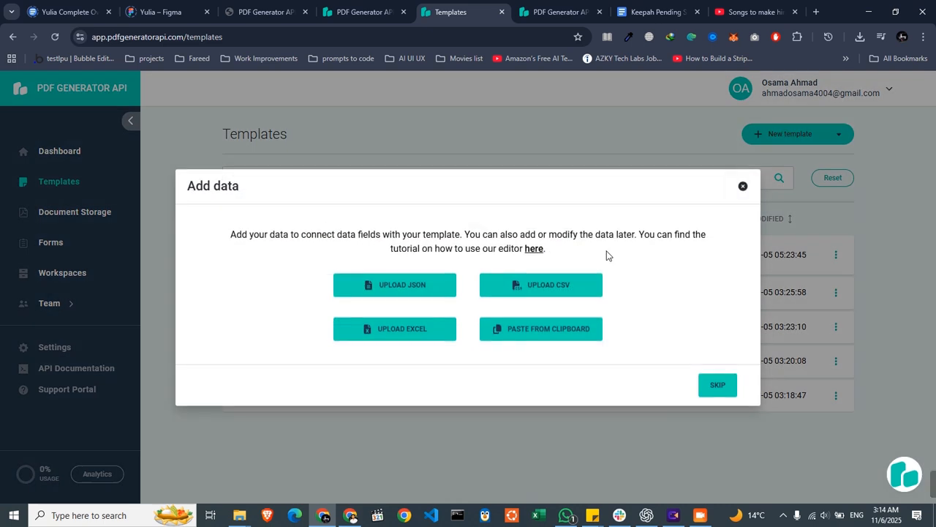
click(742, 194)
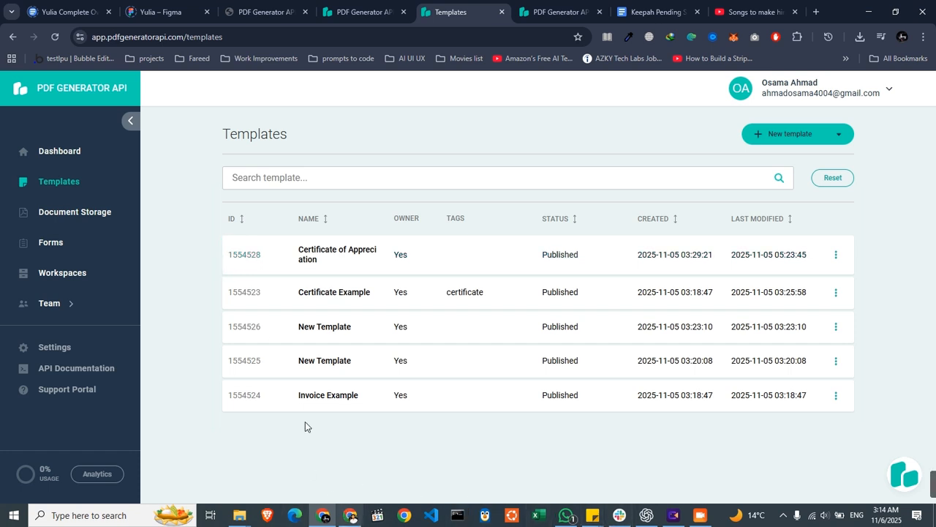
click(796, 131)
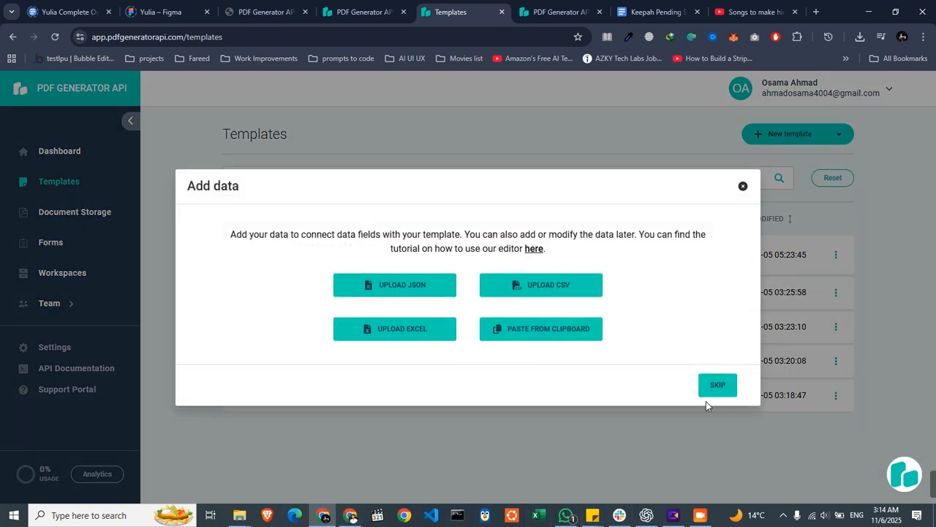
click(742, 186)
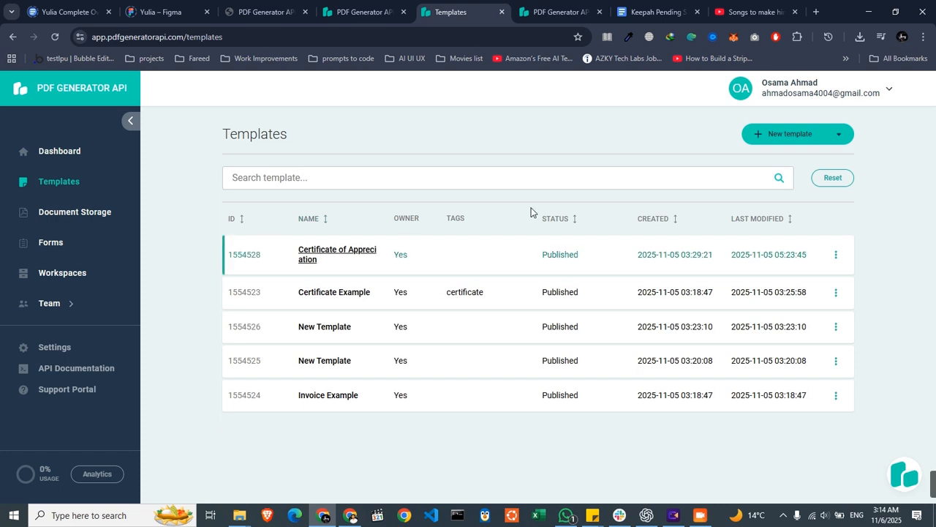
- Create a new template without adding data and place an empty text component near the top of the page
click(788, 134)
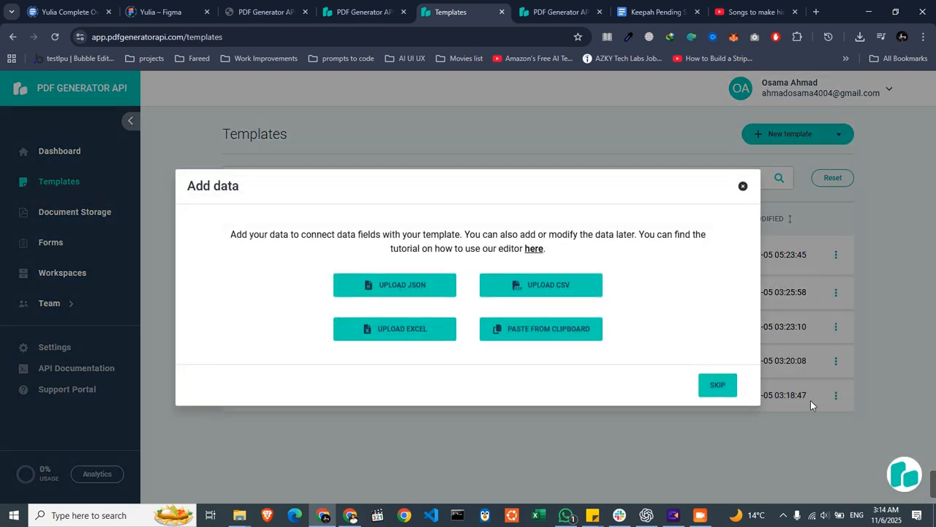
click(713, 384)
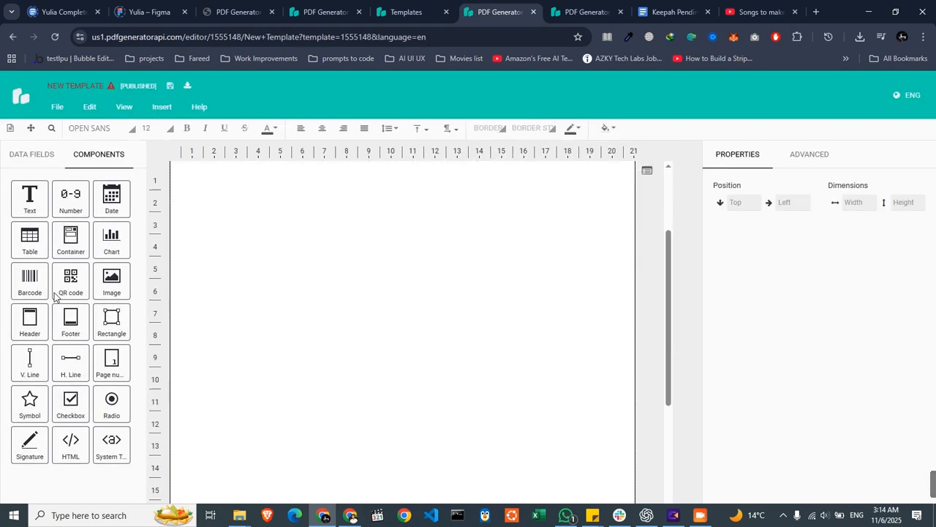
click(29, 197)
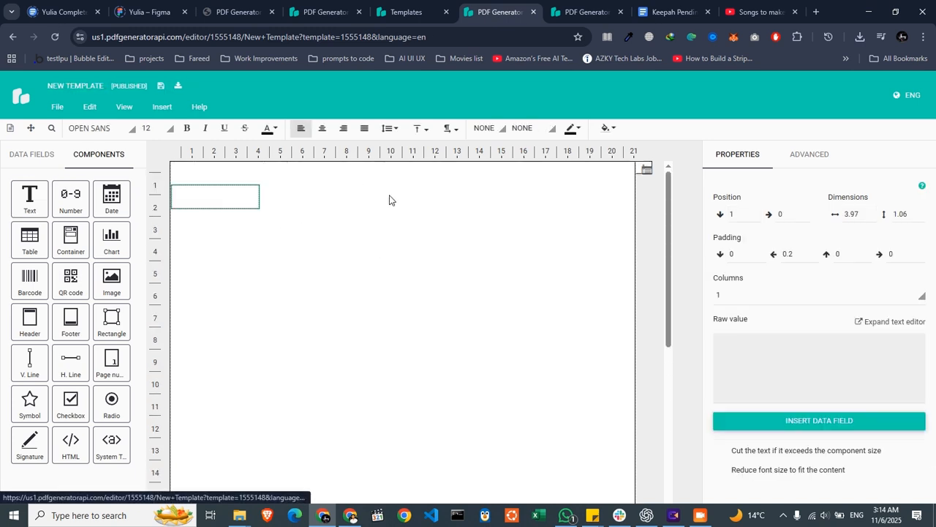
drag(218, 192, 368, 183)
click(354, 179)
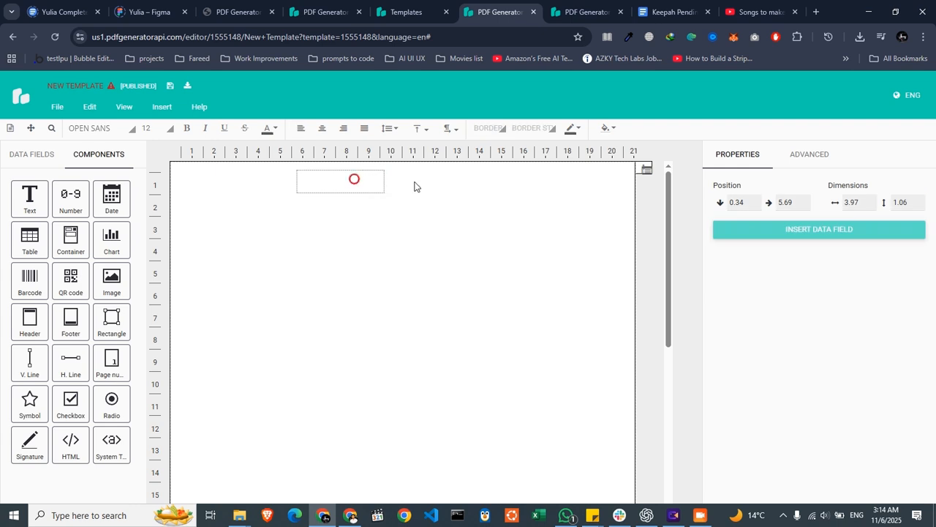
- Stretch the text component across the full page width, to about 20.95 wide
click(380, 181)
drag(397, 185, 632, 177)
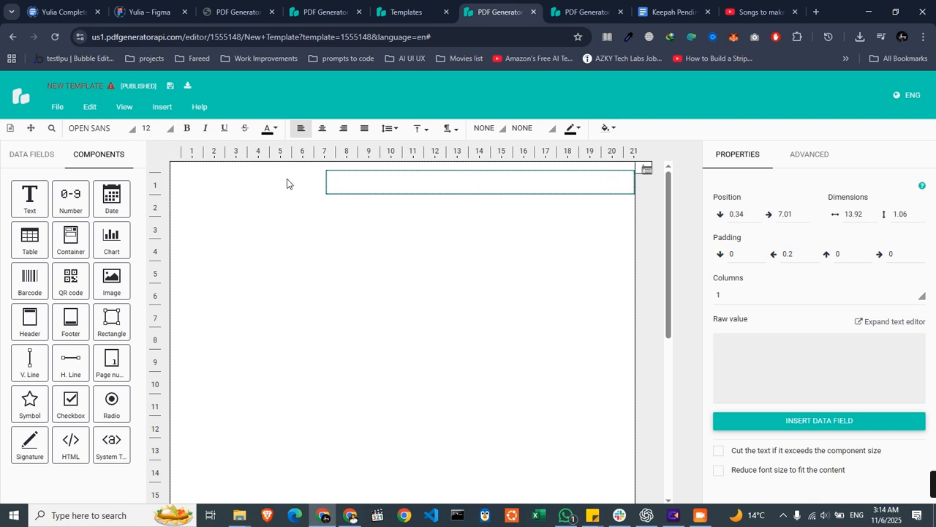
drag(327, 183, 172, 187)
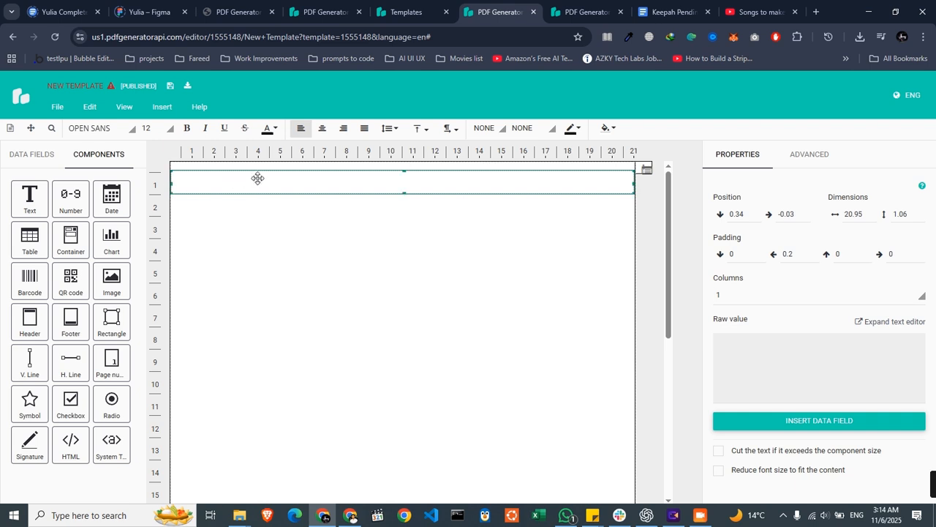
- Set the text component's raw value to the placeholder {Title}
click(789, 366)
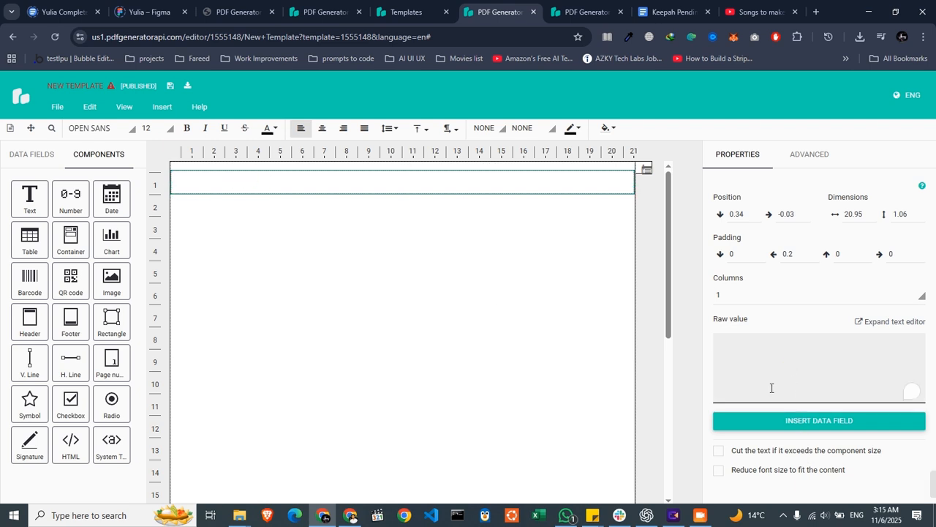
text({})
text(Title})
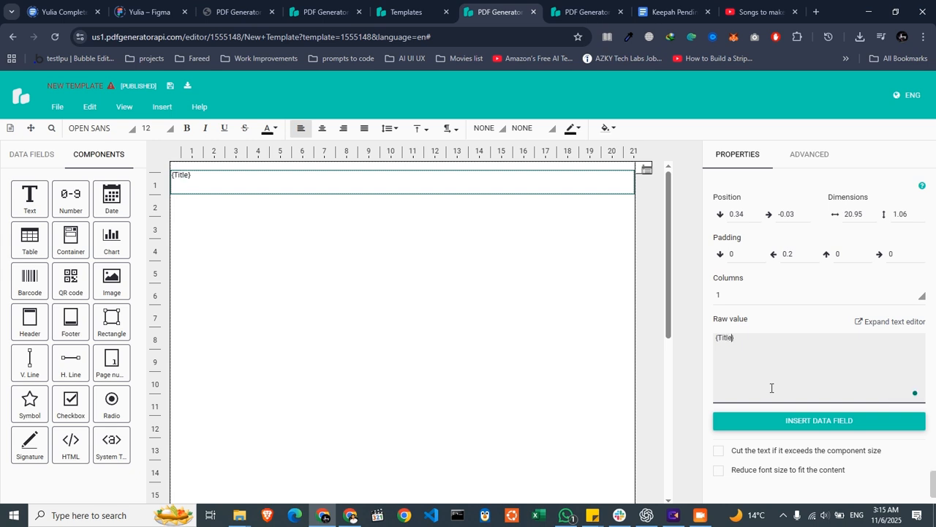
- Add a second text component below the title and enlarge it to about 20.93 wide by 7.38 high
click(407, 290)
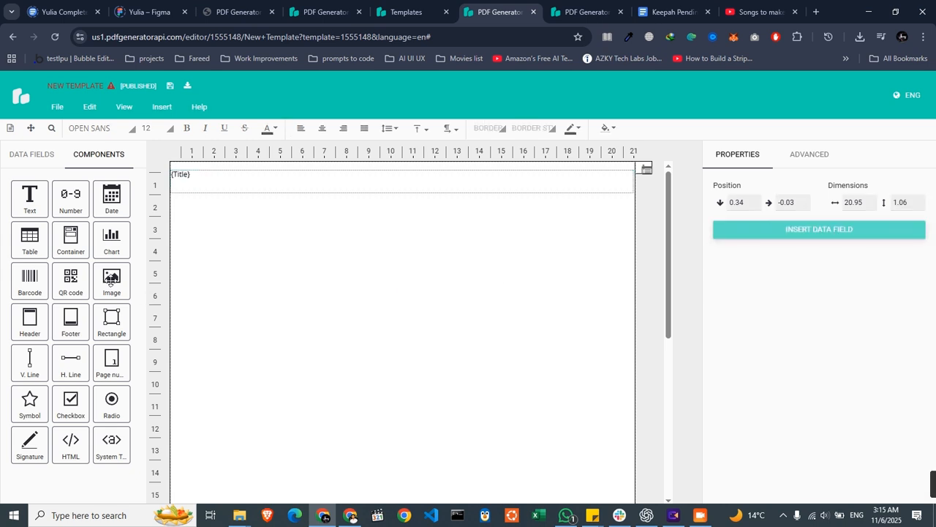
drag(205, 190, 203, 213)
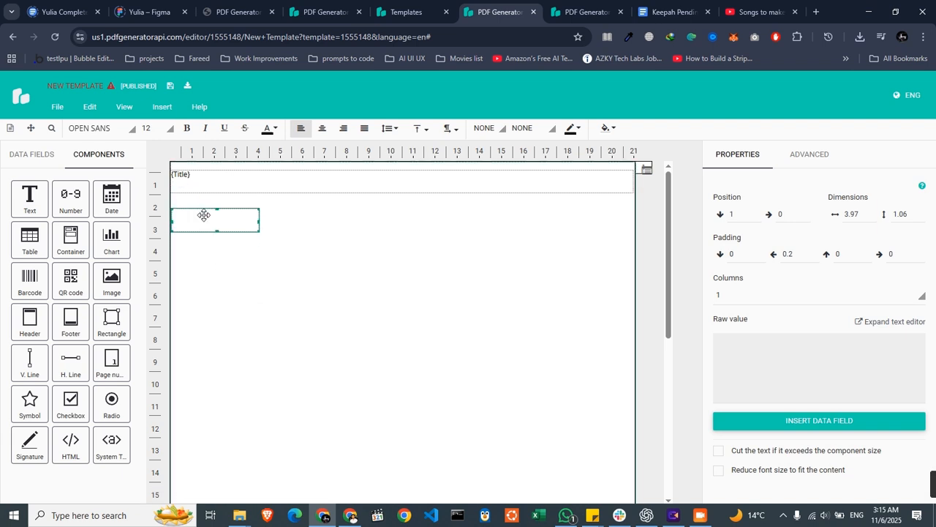
drag(256, 228, 633, 370)
- Set the second text component's raw value to the placeholder {Description}
click(731, 361)
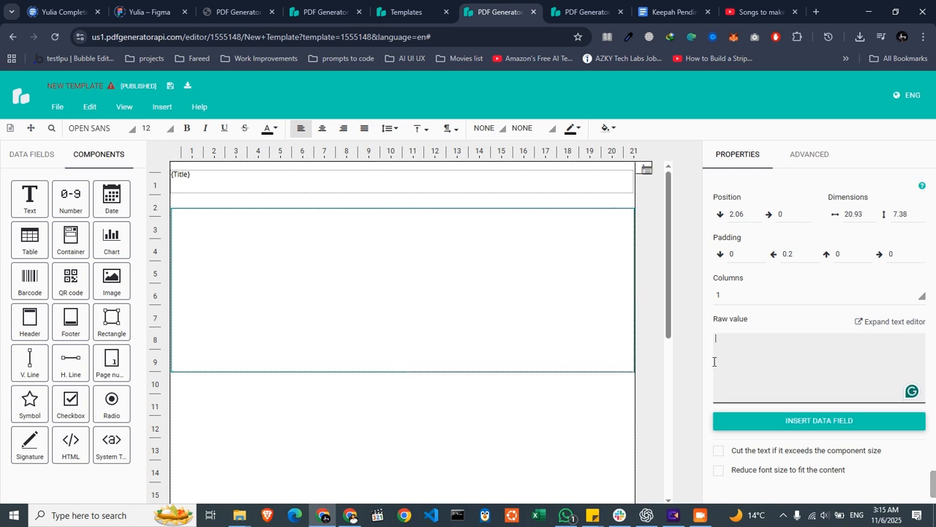
text({})
text(Description})
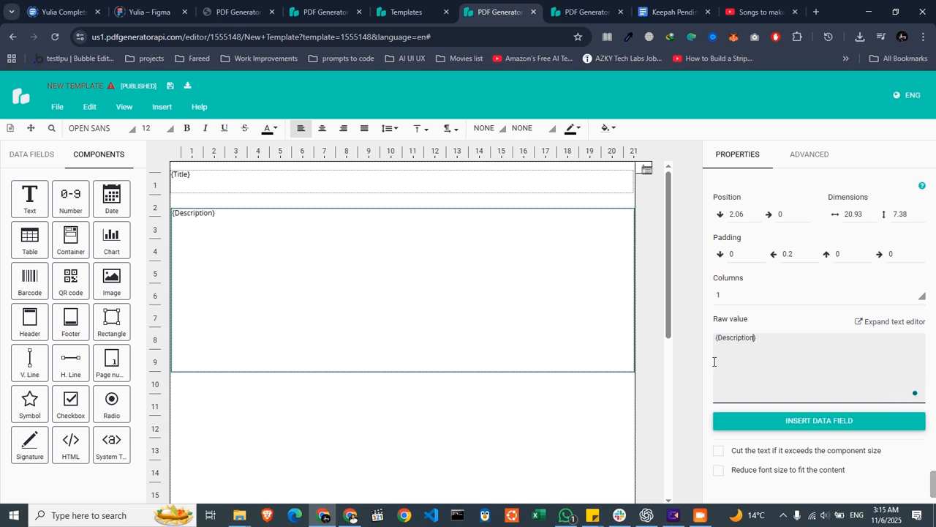
click(536, 420)
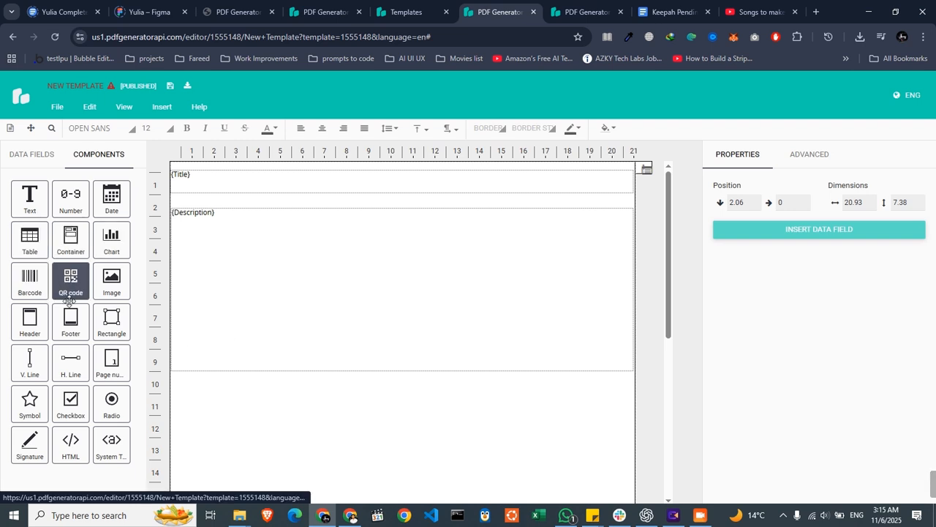
- Place an image component below the description and stretch it across the page width, about 20.98 by 5.24
click(111, 280)
click(326, 428)
drag(213, 213, 451, 497)
scroll(443, 391, down, 2)
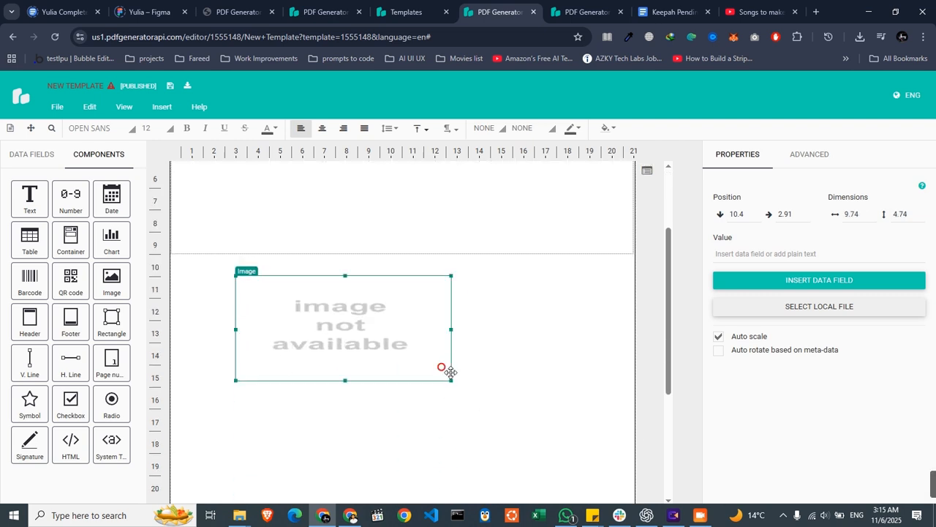
drag(451, 380, 634, 386)
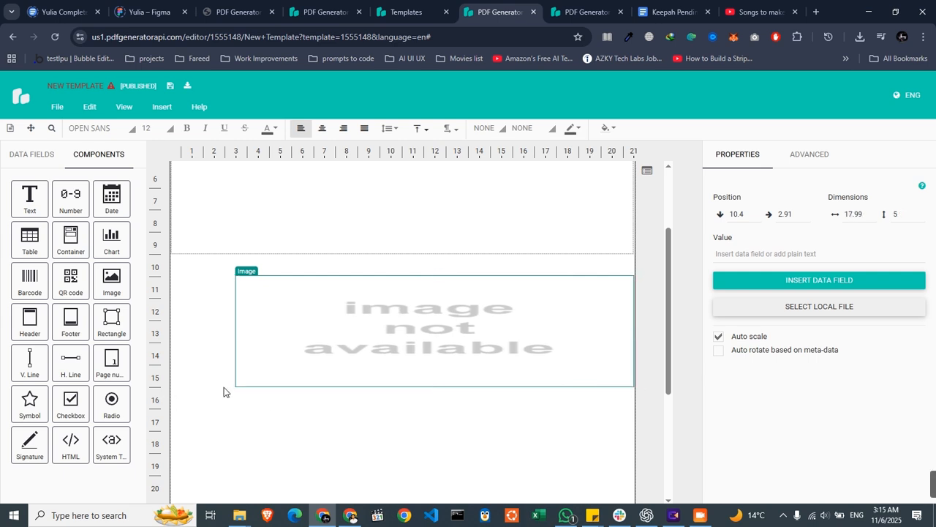
drag(236, 385, 171, 391)
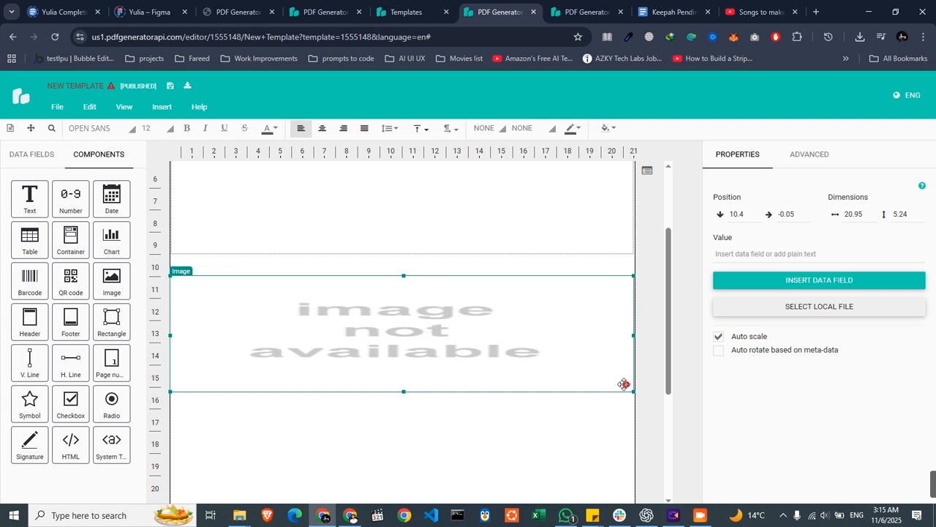
drag(632, 393, 634, 393)
- Upload the local file Gemini_Generated_Image_hjy9g3hjy9g3hjy9.png into the image component
click(806, 300)
double_click(286, 84)
double_click(136, 88)
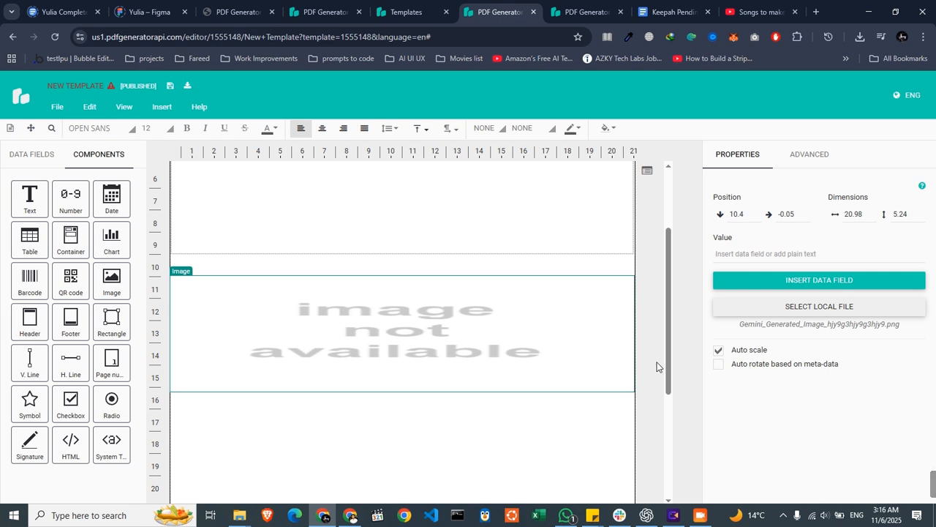
- Move the image directly beneath the description component, to about 9.44 vertically and 2.2 horizontally
scroll(591, 295, down, 3)
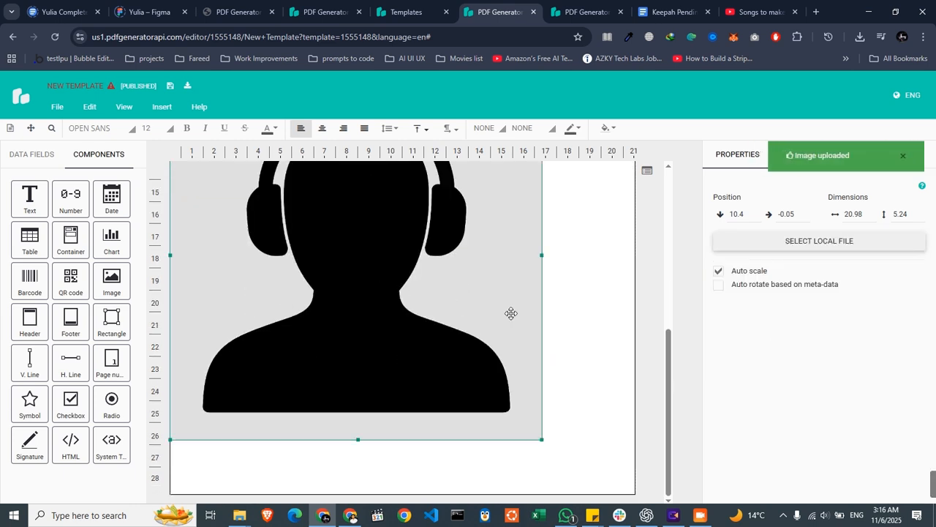
scroll(379, 334, up, 3)
drag(379, 335, 428, 317)
scroll(624, 315, up, 2)
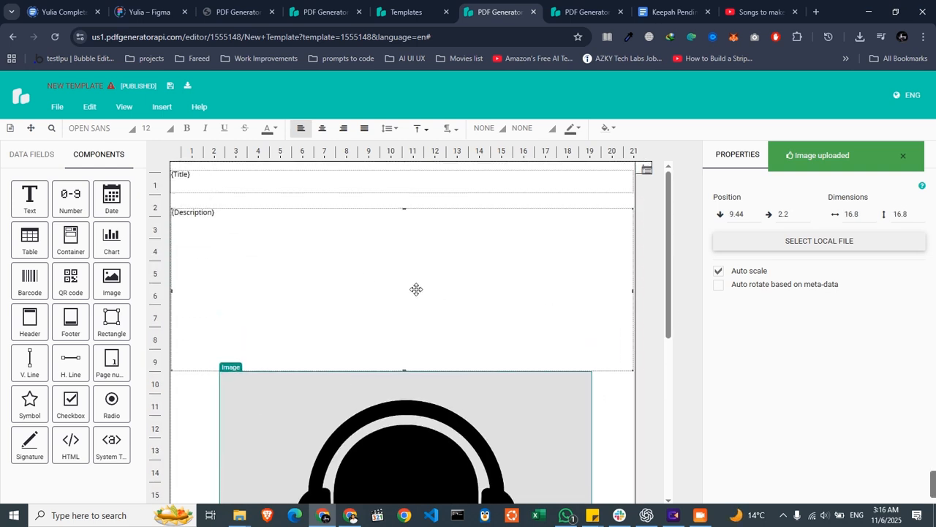
- Check the title and description components and highlight the template ID in the editor's page address
click(242, 178)
click(256, 250)
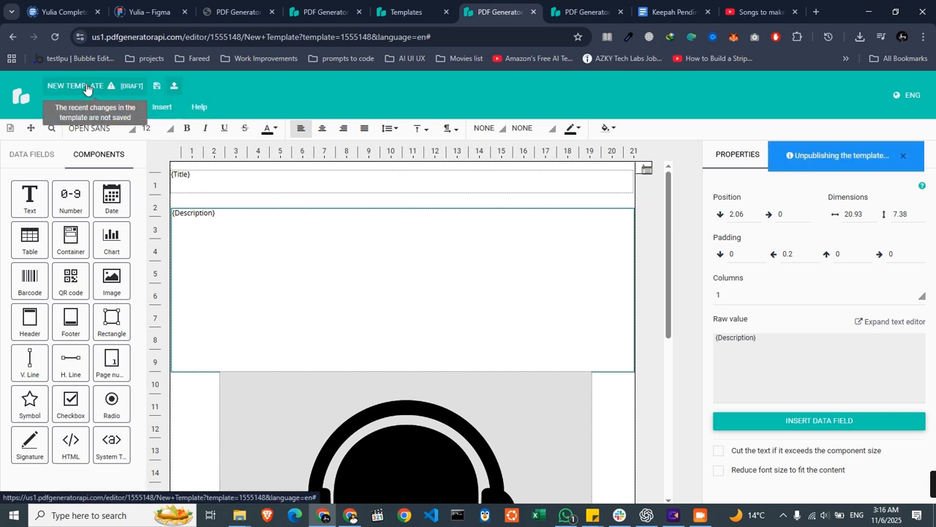
click(363, 41)
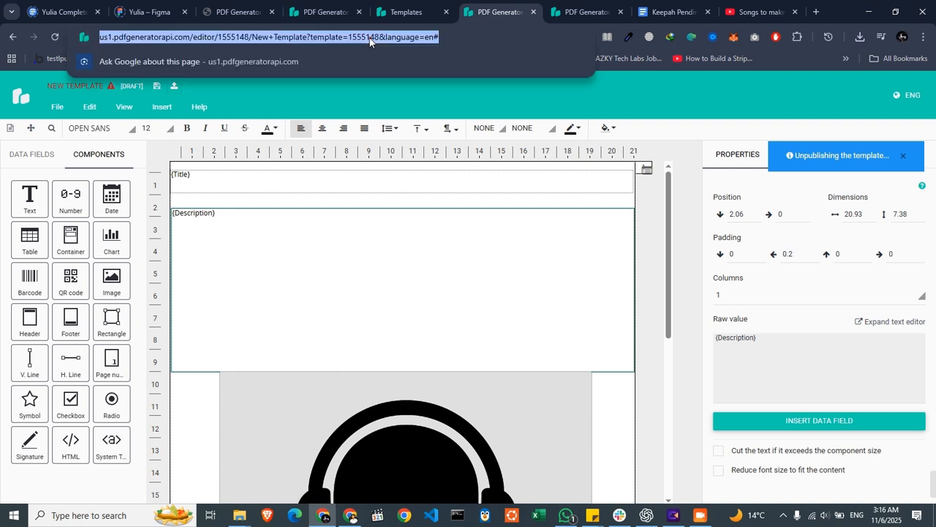
double_click(370, 38)
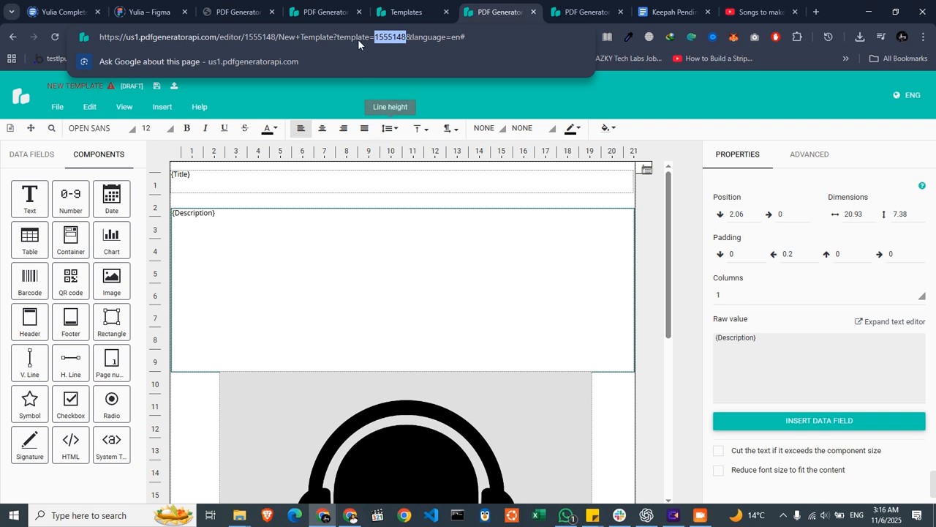
- Open the PDF Generator API account settings and go to the API credentials
click(406, 11)
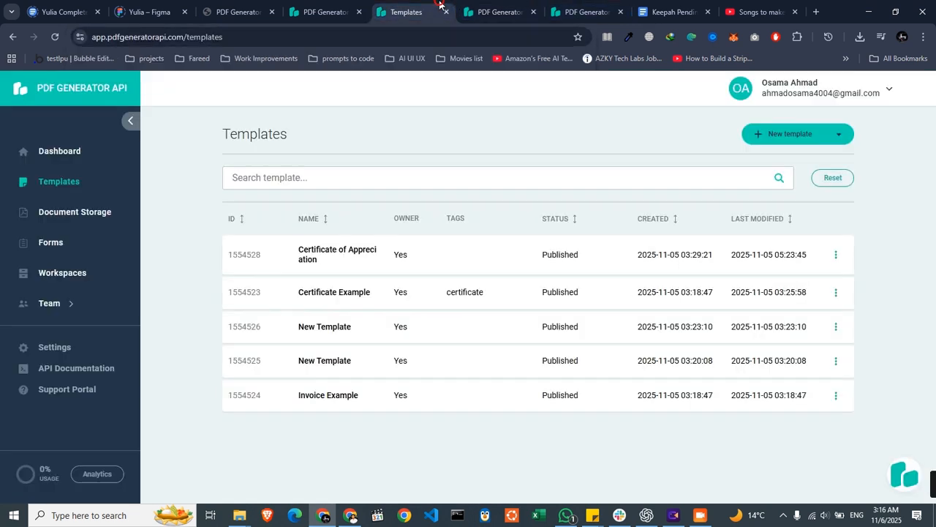
click(310, 12)
click(401, 6)
click(106, 345)
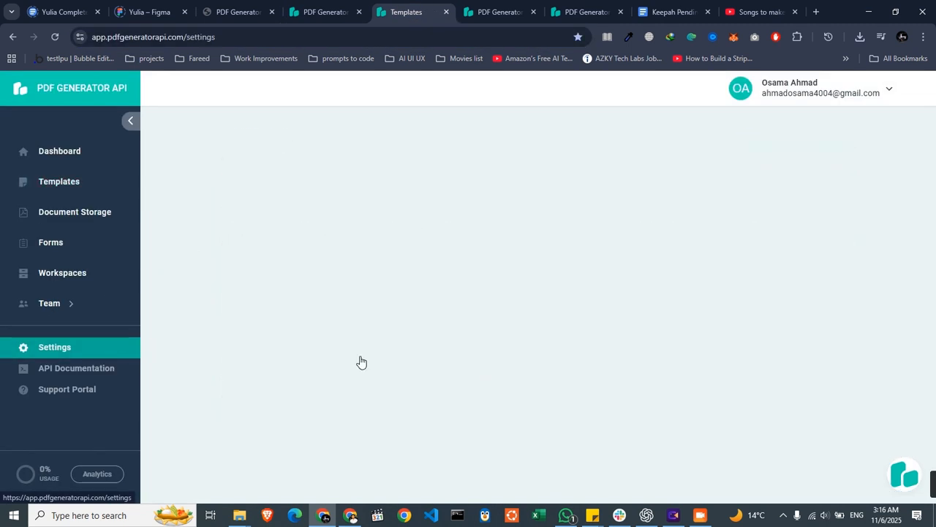
scroll(595, 357, down, 2)
scroll(594, 357, down, 2)
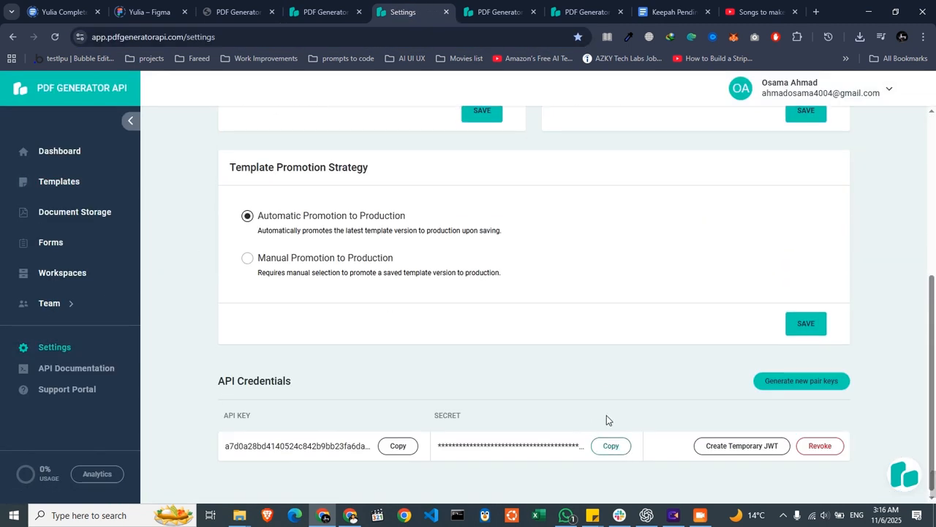
- Create a temporary JWT from the existing API credentials
click(760, 443)
click(540, 305)
click(616, 175)
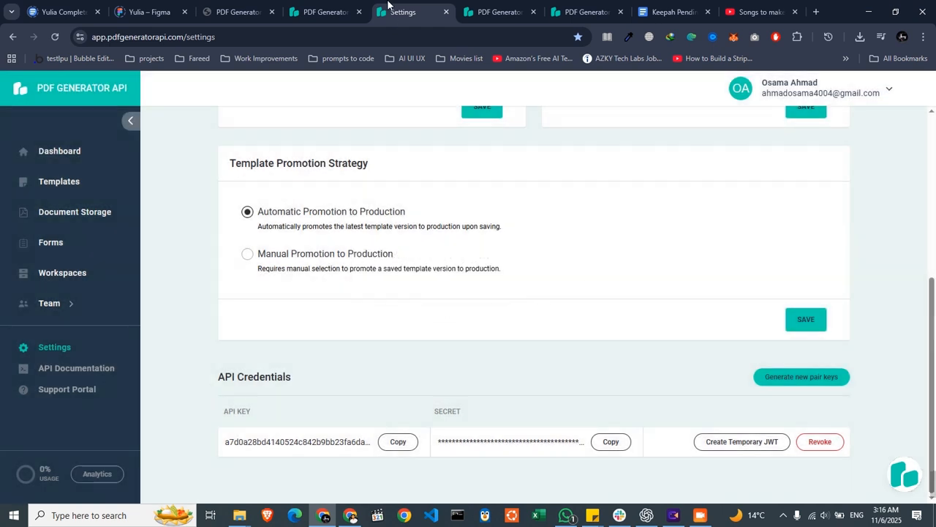
- Open the API documentation from the account, place it beside the existing docs page, and open the API v4 reference
click(355, 7)
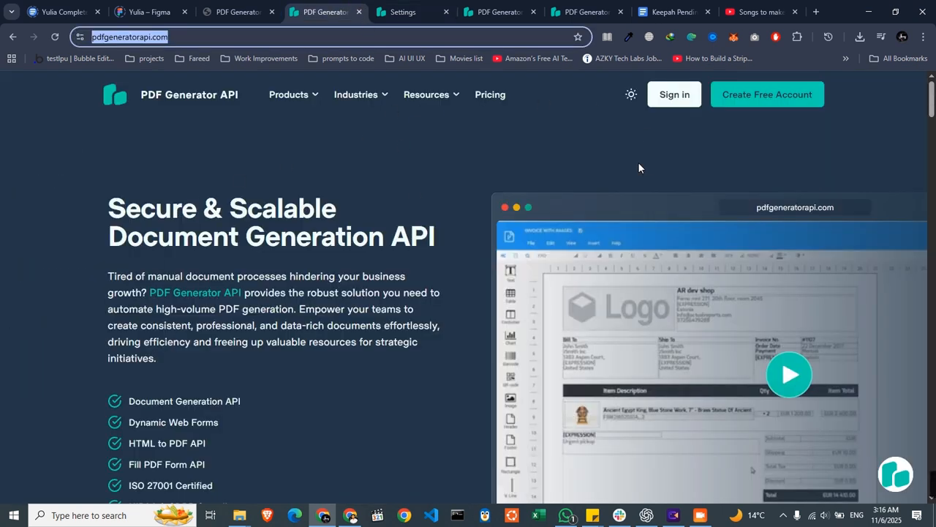
click(240, 11)
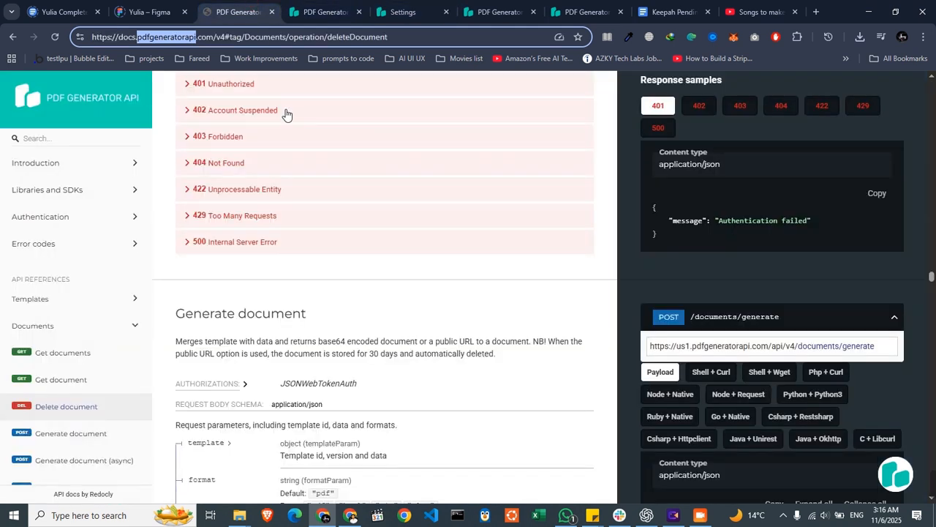
click(348, 7)
click(402, 12)
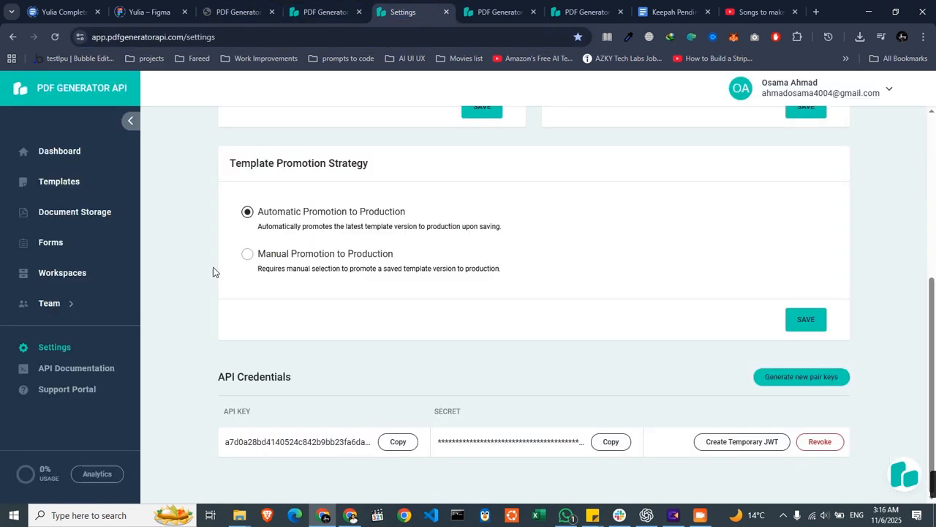
click(87, 374)
drag(428, 13, 268, 12)
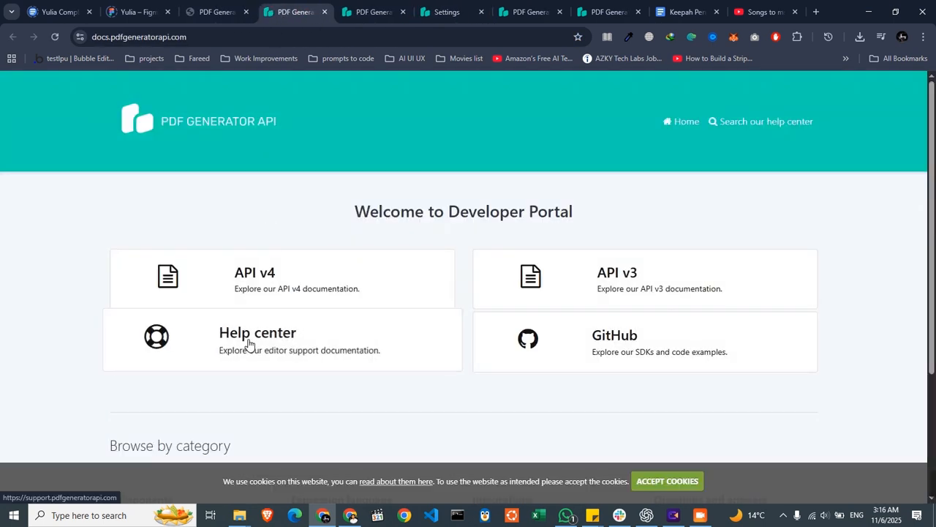
click(317, 269)
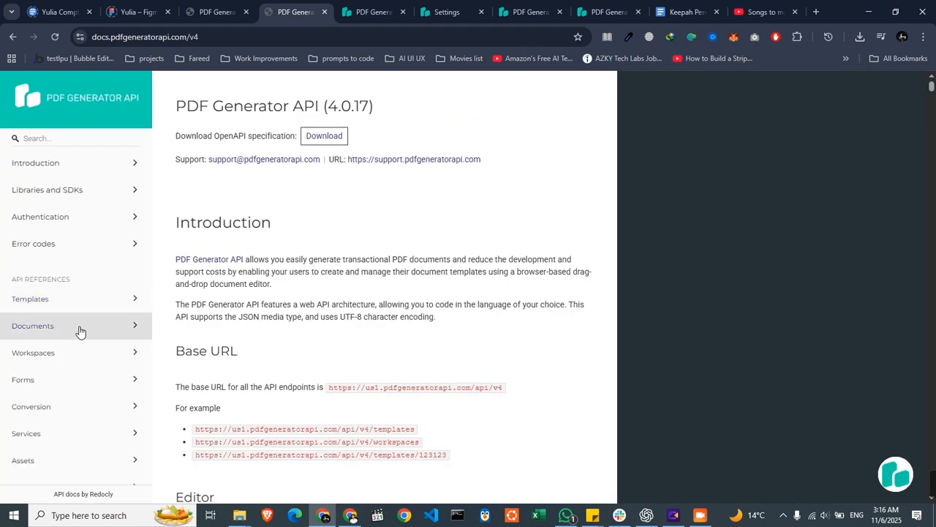
- Open the Generate document reference under Documents, reveal its endpoint URL and examine the sample JSON payload
click(80, 329)
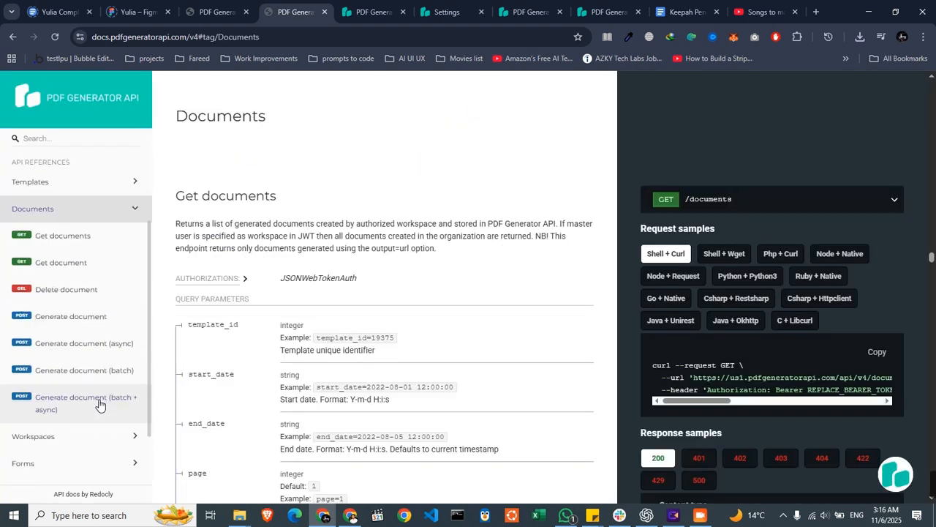
click(79, 265)
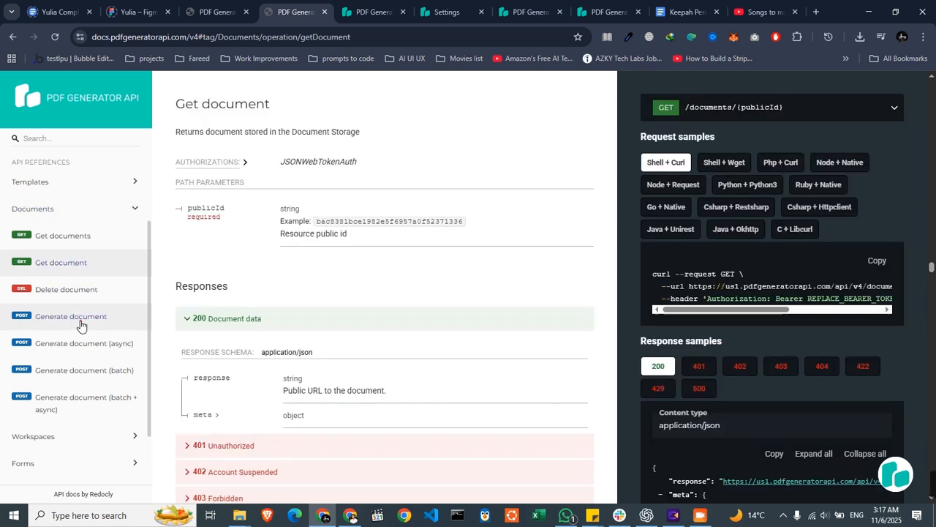
click(80, 324)
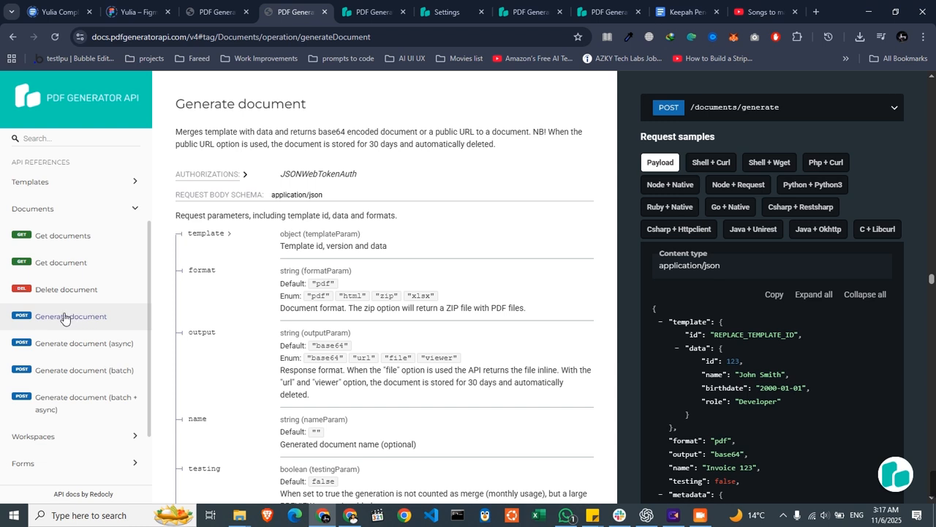
click(781, 108)
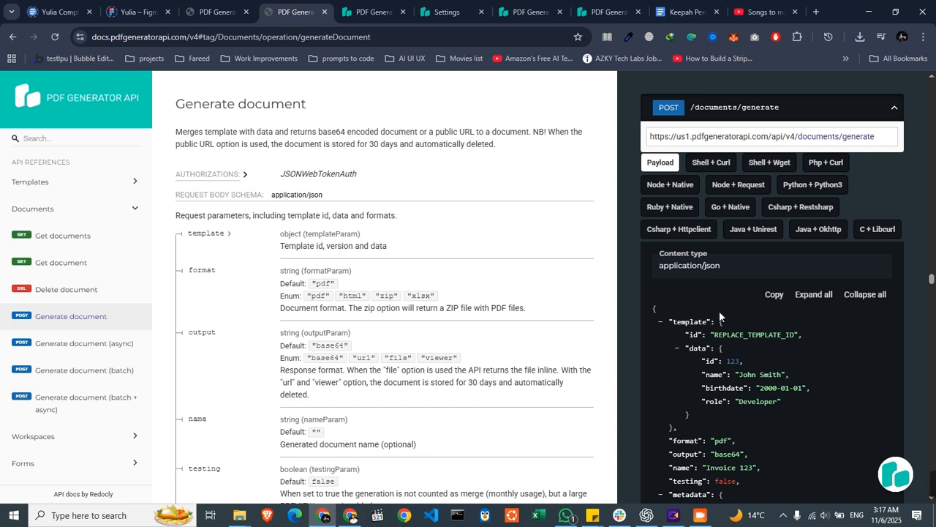
scroll(710, 310, down, 3)
scroll(705, 316, up, 2)
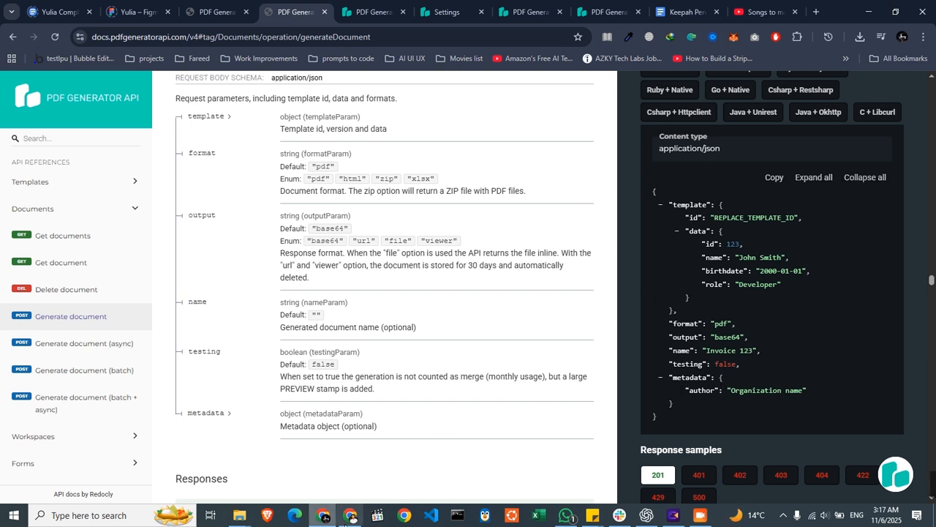
- Switch to the Bubble editor's API Connector and collapse the expanded cURL Call
click(350, 515)
scroll(780, 302, up, 2)
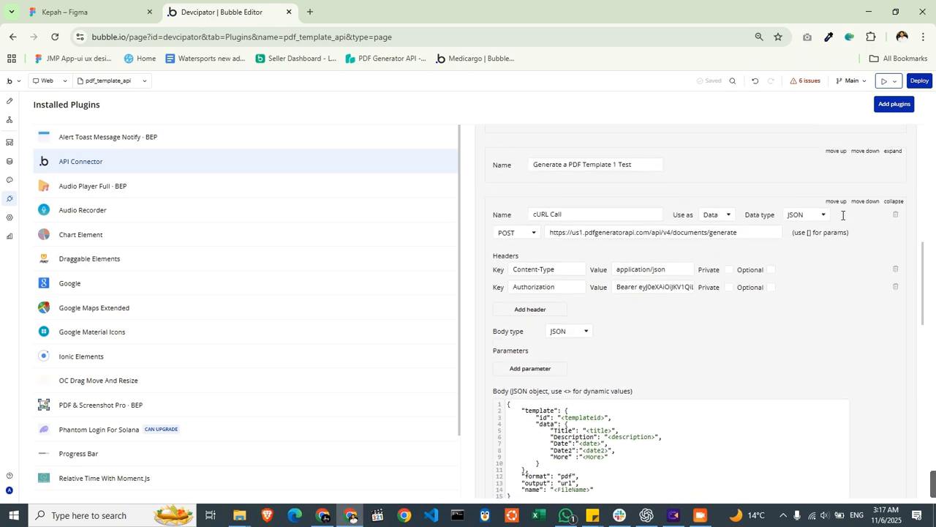
click(894, 202)
scroll(731, 265, down, 3)
scroll(658, 249, up, 3)
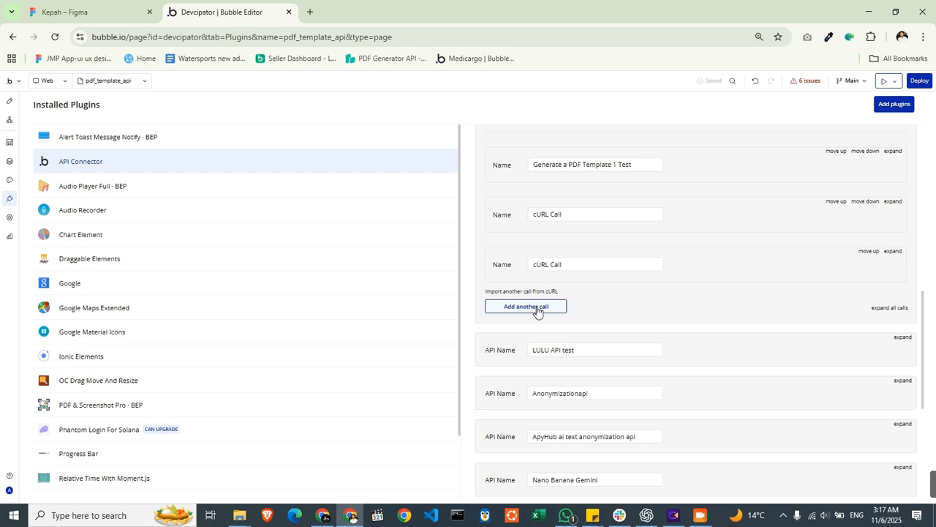
- Add another API call, name it pdfgeneratorapite and change its request method
click(536, 307)
click(575, 334)
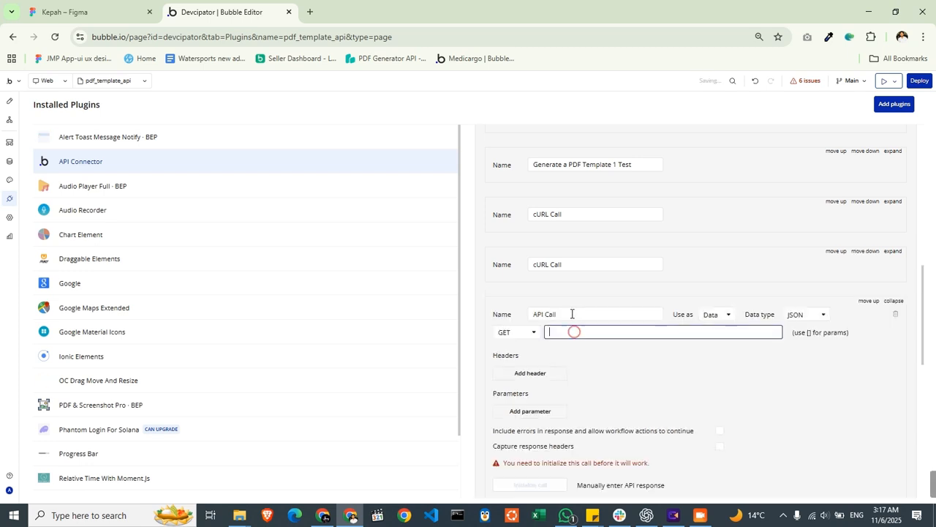
drag(572, 314, 462, 305)
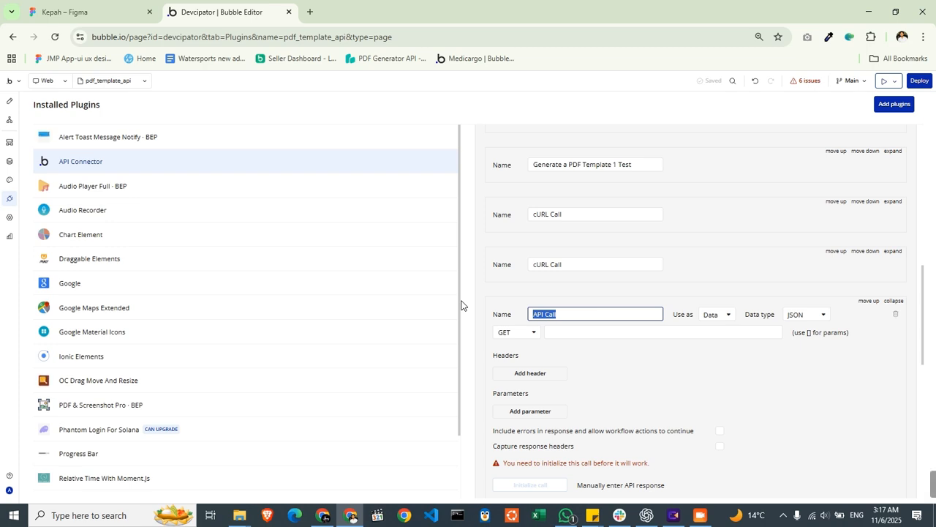
text(pdfgeneratorapitest)
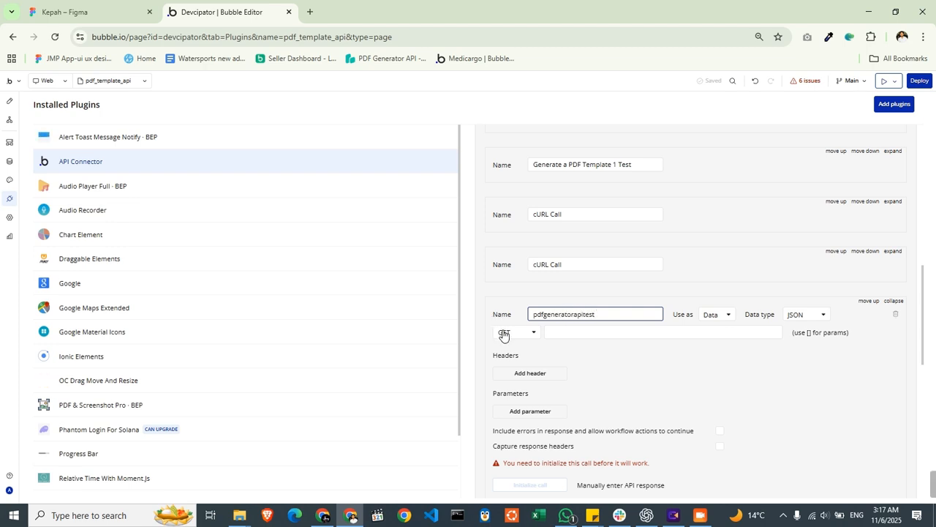
click(502, 334)
click(507, 359)
- Copy the Generate document endpoint URL from the API reference and paste it as the new call's URL in Bubble
key(alt+Tab)
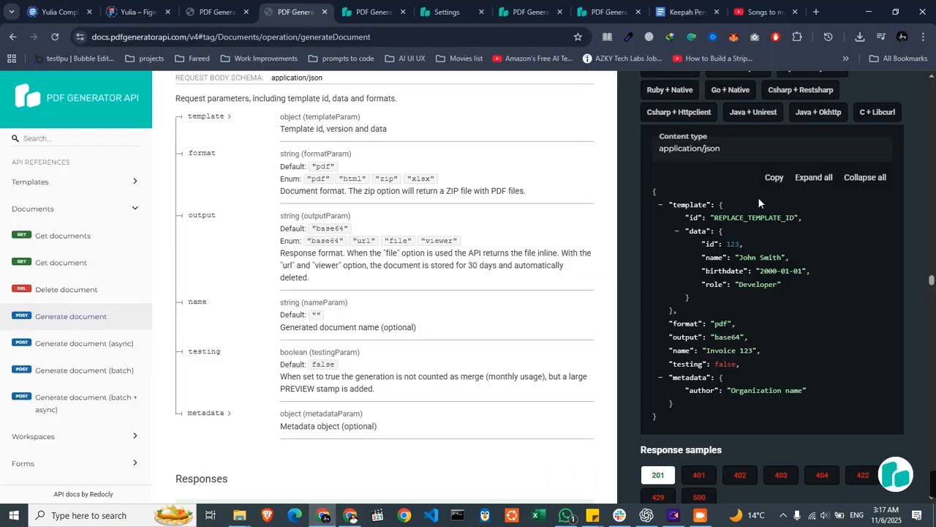
scroll(778, 258, up, 3)
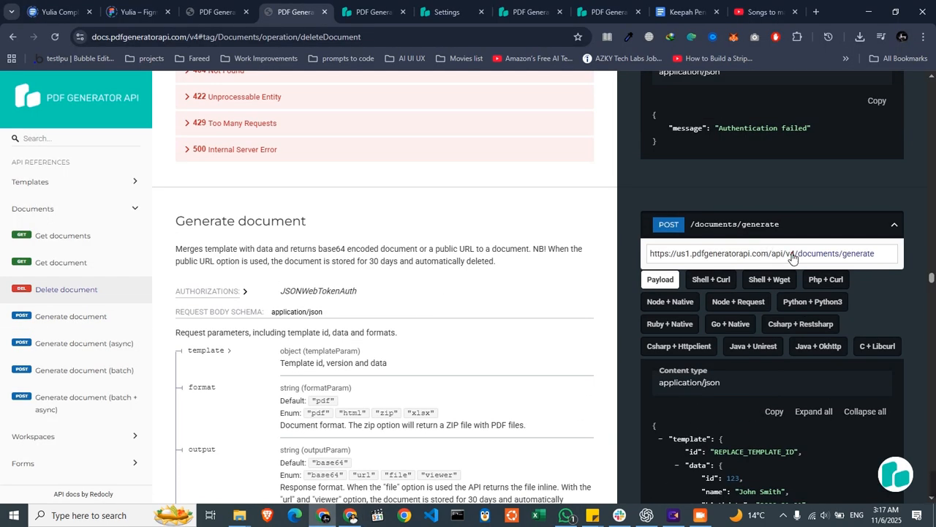
click(789, 257)
key(ctrl+c)
key(alt+Tab)
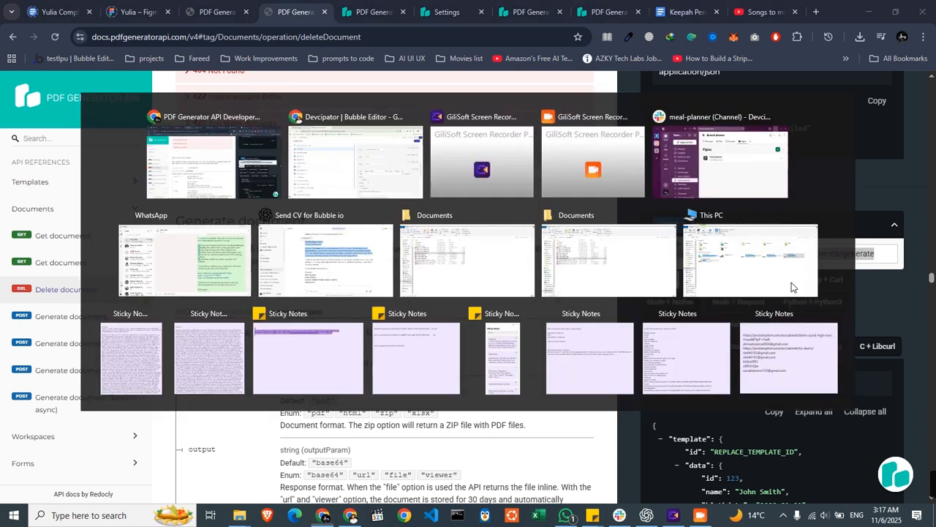
click(613, 336)
key(ctrl+v)
scroll(589, 300, down, 3)
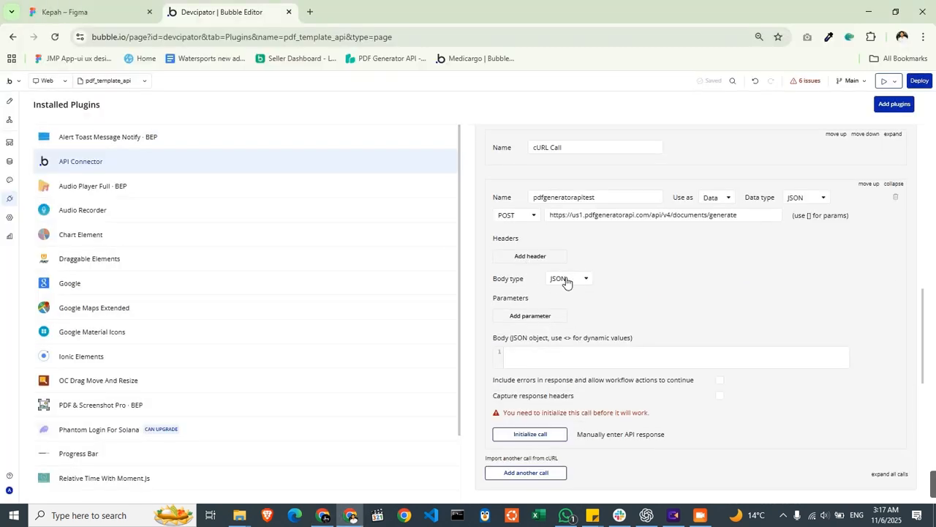
- Copy the sample JSON payload from the Generate document reference and paste it into the call's JSON body in Bubble
key(alt+Tab)
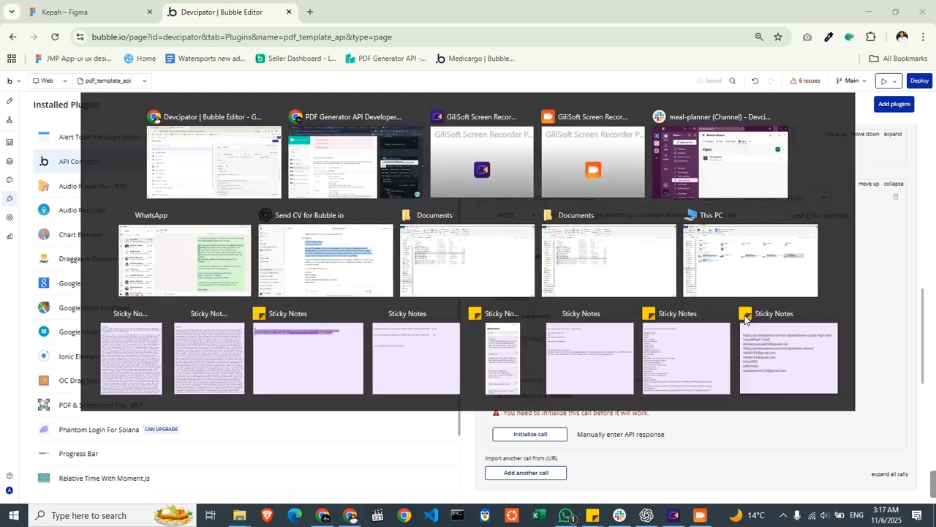
scroll(779, 361, down, 2)
click(762, 329)
scroll(761, 329, down, 1)
click(774, 237)
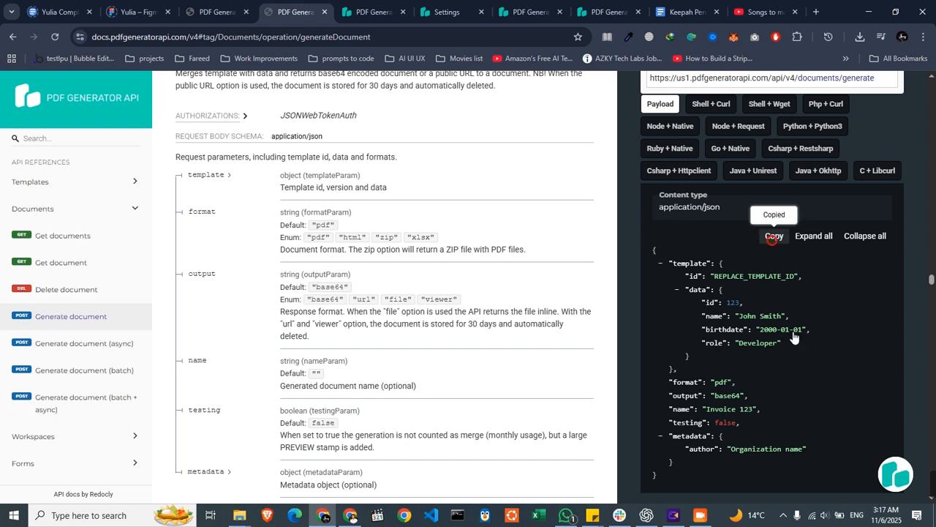
scroll(753, 307, down, 2)
scroll(740, 265, up, 2)
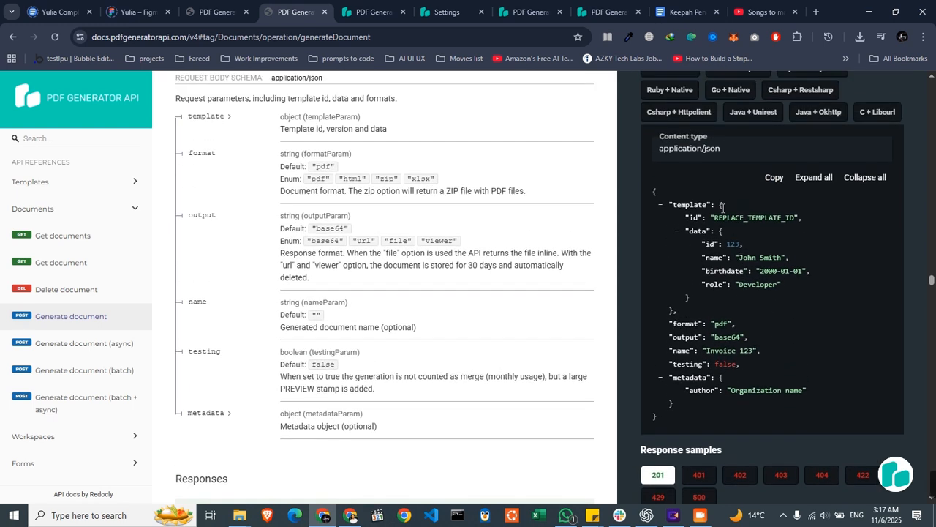
click(776, 177)
key(alt+Tab)
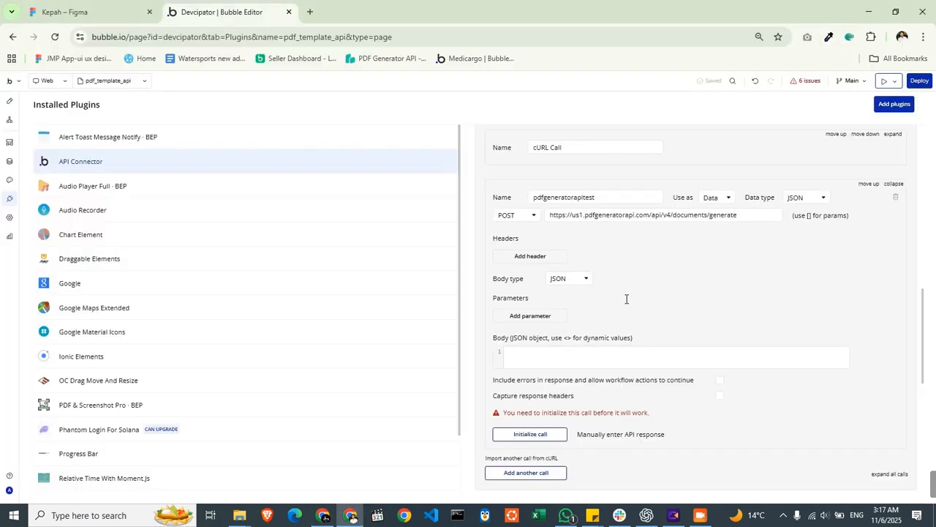
click(597, 359)
key(ctrl+v)
- Replace the template id placeholder in the JSON body with the dynamic value <templateid>
scroll(654, 291, down, 2)
double_click(573, 306)
text(<)
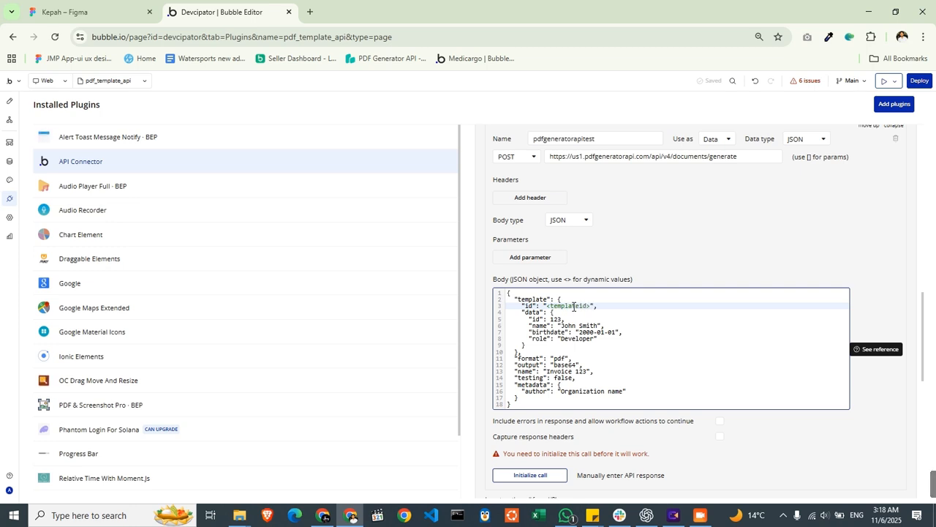
- Rename the id and name keys in the JSON body's data object to Title and Description
scroll(552, 319, down, 2)
drag(608, 284, 534, 260)
click(534, 262)
double_click(535, 264)
click(536, 261)
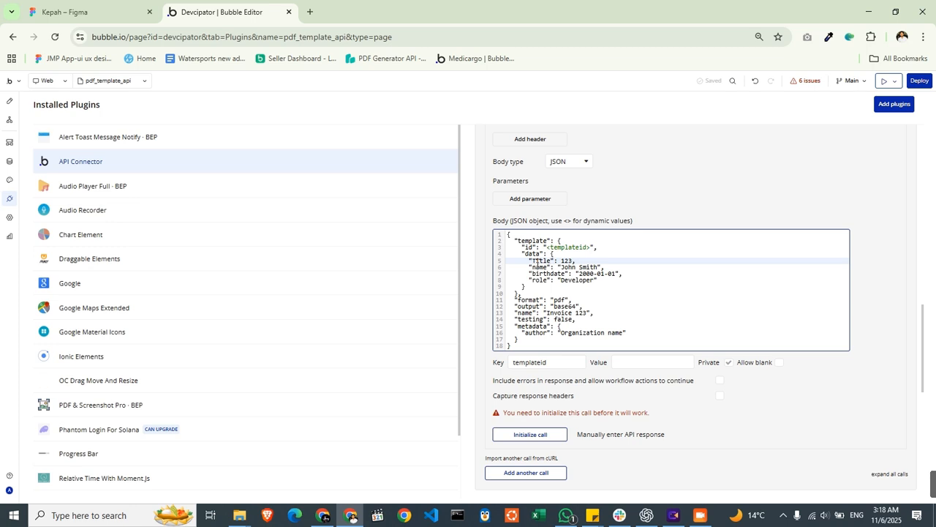
double_click(540, 267)
text(Description)
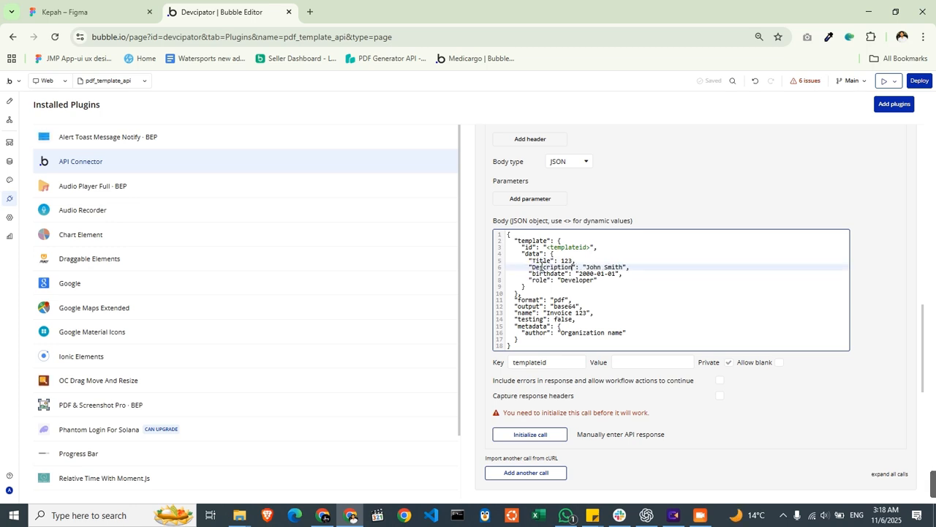
- Delete the birthdate and role lines from the data object and remove the trailing comma after the Description value
drag(596, 280, 533, 274)
click(595, 283)
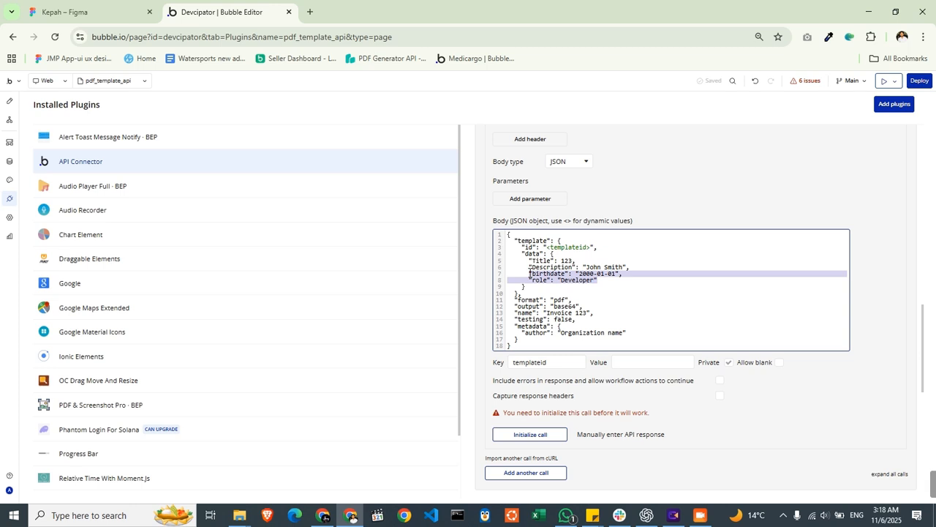
key(BackSpace)
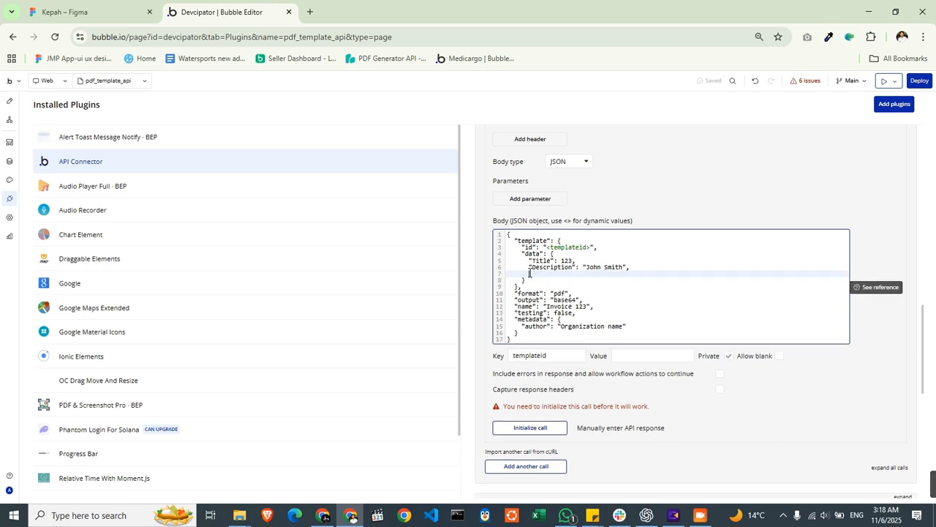
click(651, 267)
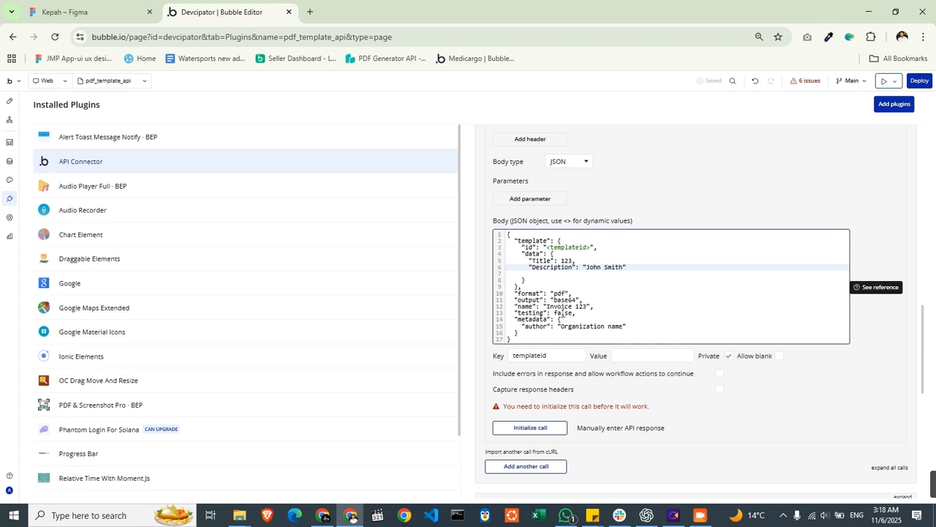
click(557, 308)
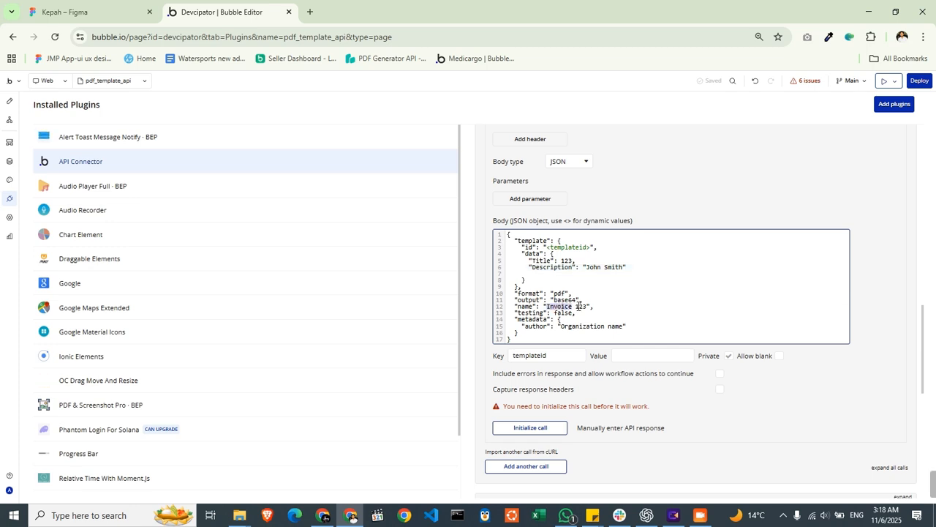
click(586, 307)
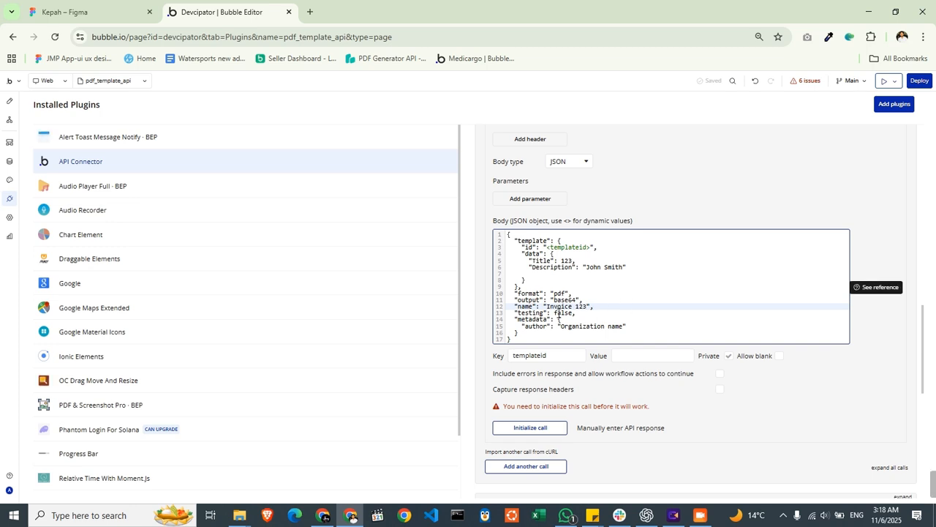
triple_click(557, 307)
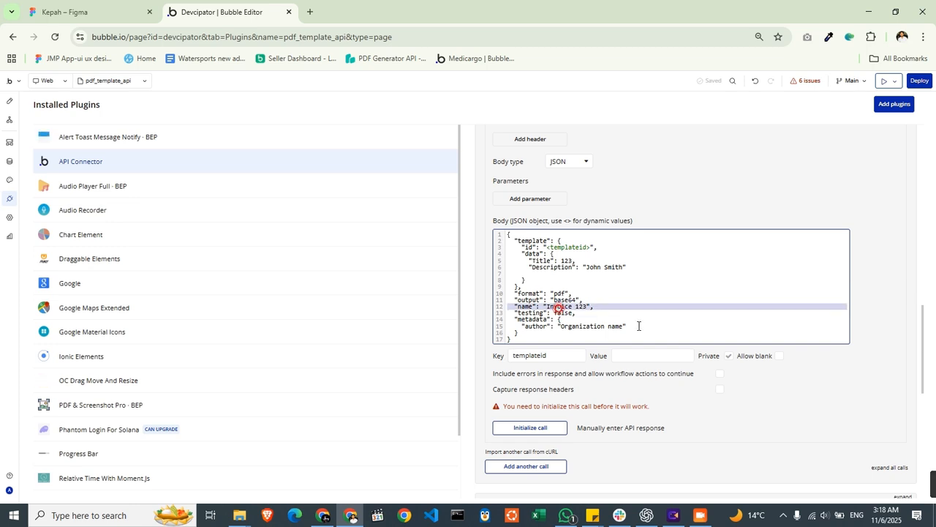
- Expand the two existing cURL Calls to examine their headers, and collapse them again
scroll(639, 325, up, 5)
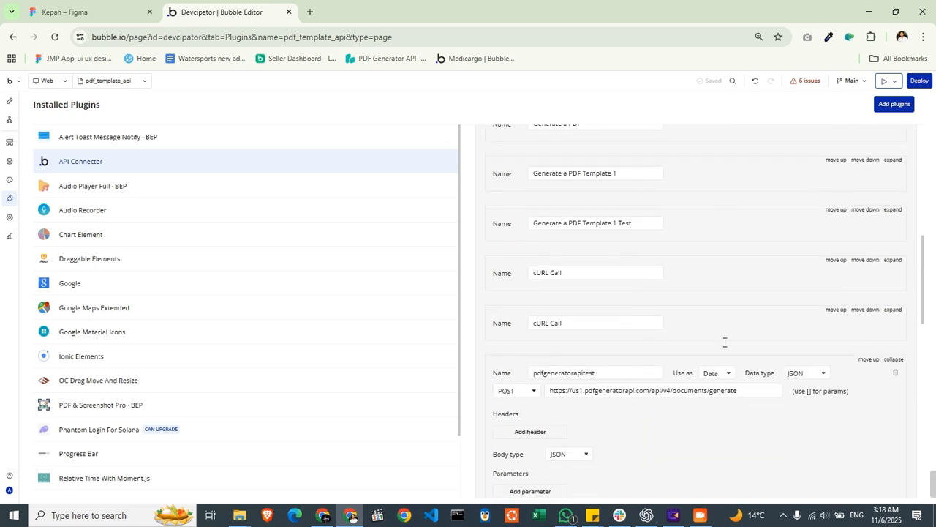
click(894, 310)
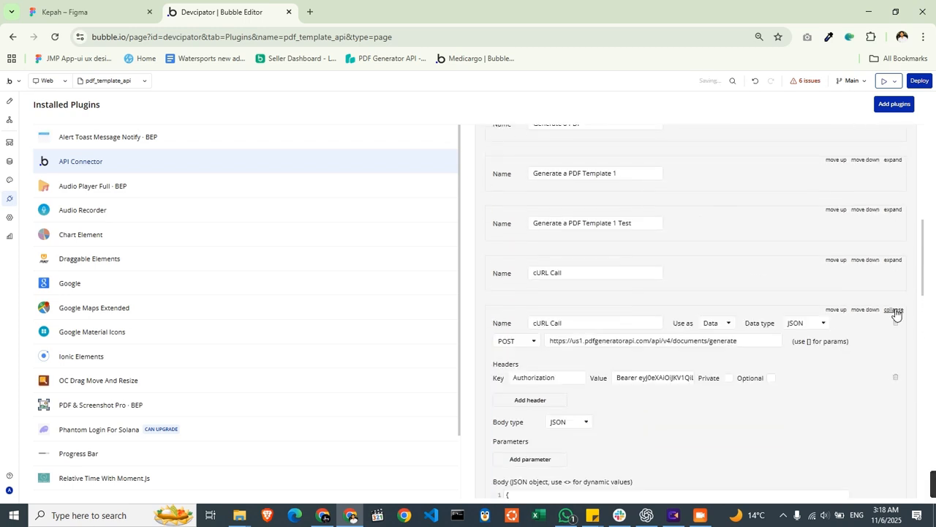
click(894, 310)
scroll(673, 335, down, 1)
scroll(790, 262, up, 3)
click(902, 205)
click(899, 204)
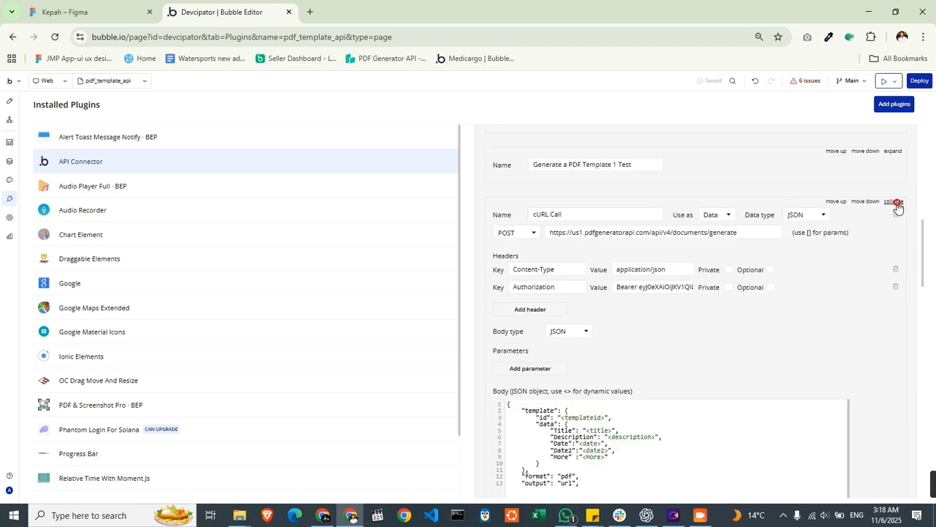
click(898, 204)
click(898, 204)
scroll(729, 300, down, 4)
scroll(681, 318, up, 2)
- Add a header to the new call with the key Authorization and begin its value with Bearer
click(530, 195)
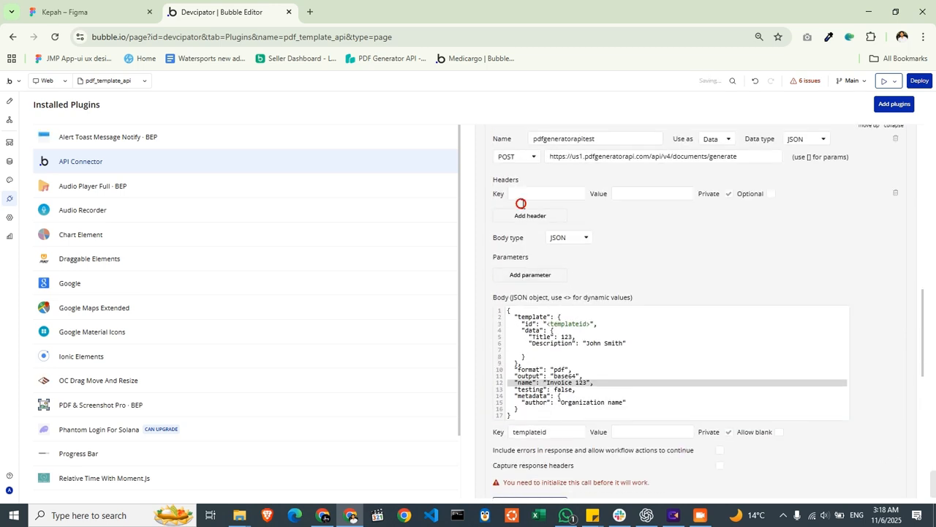
click(523, 196)
text(Authorizat)
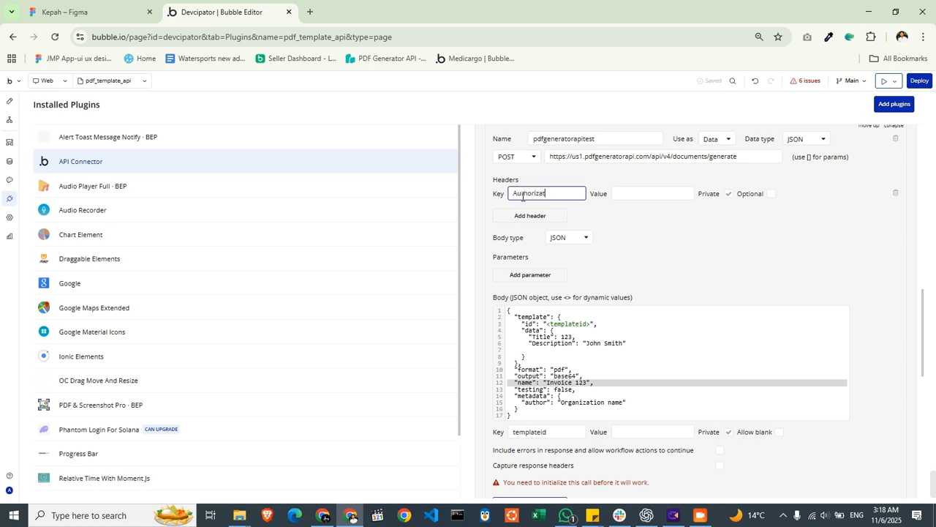
key(Tab)
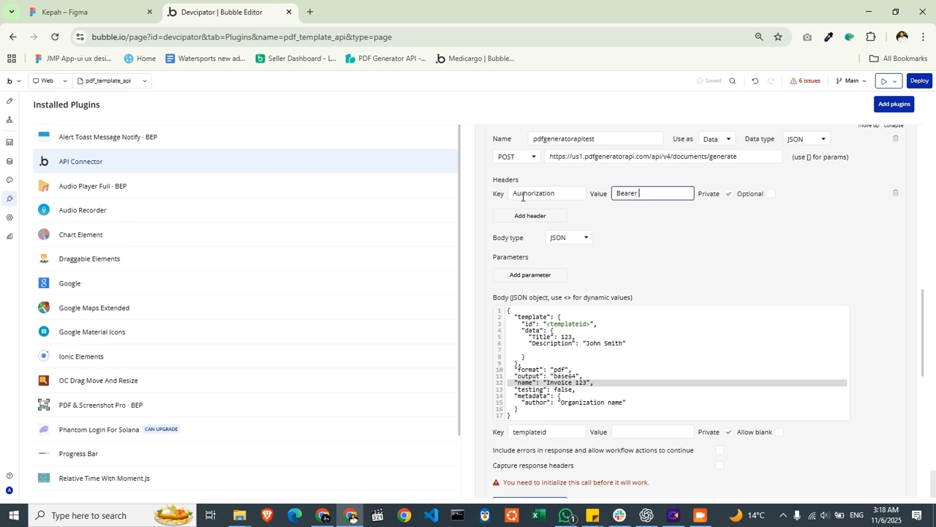
- Create a temporary JWT in the PDF Generator API settings, copy it and paste it into the Authorization header value after Bearer
key(alt+Tab)
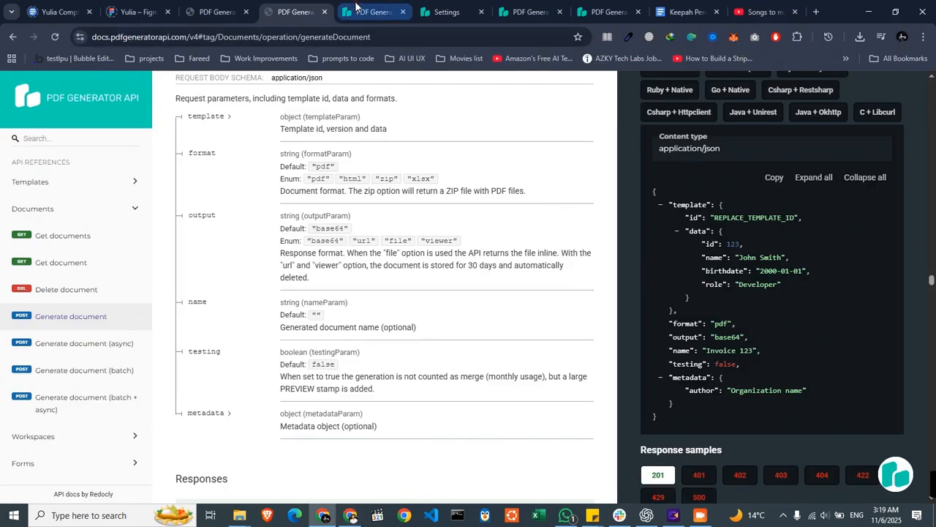
click(357, 6)
click(442, 11)
click(720, 444)
click(528, 307)
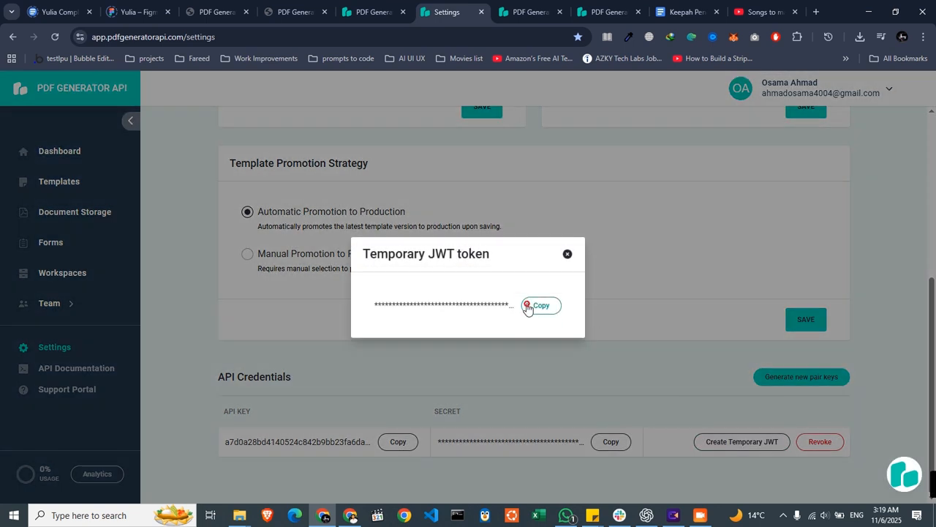
key(alt+Tab)
click(654, 193)
key(ctrl+v)
click(663, 229)
- Copy the template ID from the PDF template editor's URL and enter 1555148 as the templateid value in Bubble
key(alt+Tab)
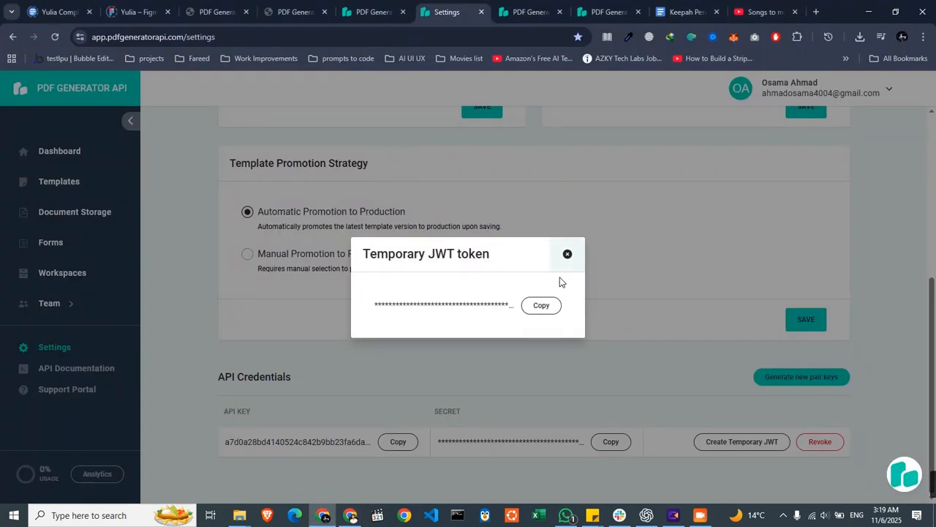
click(530, 15)
click(341, 36)
double_click(386, 36)
key(alt+Tab)
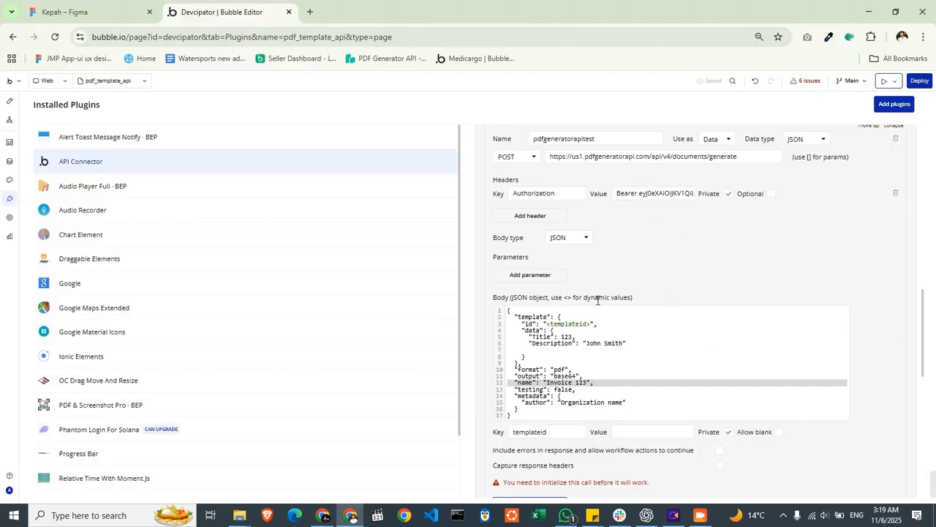
click(622, 433)
key(ctrl+v)
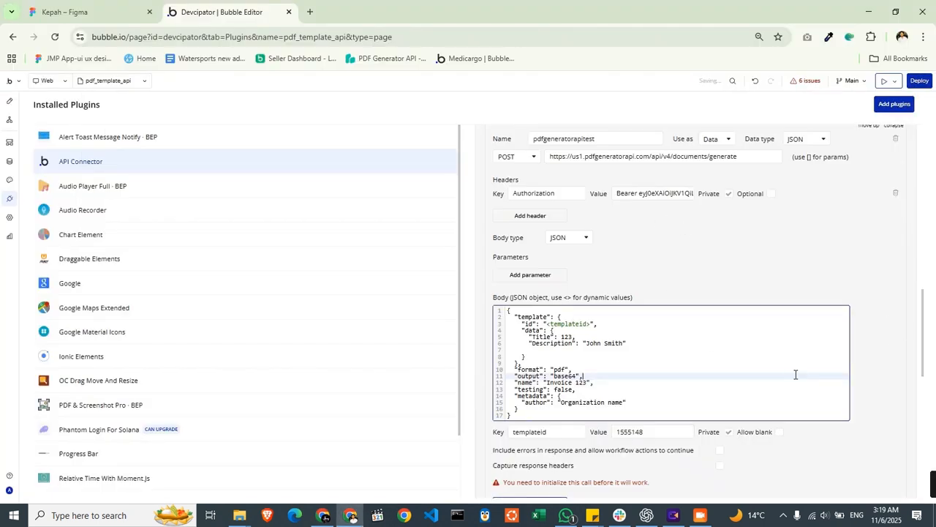
- Make the templateid body parameter non-private
scroll(797, 437, down, 3)
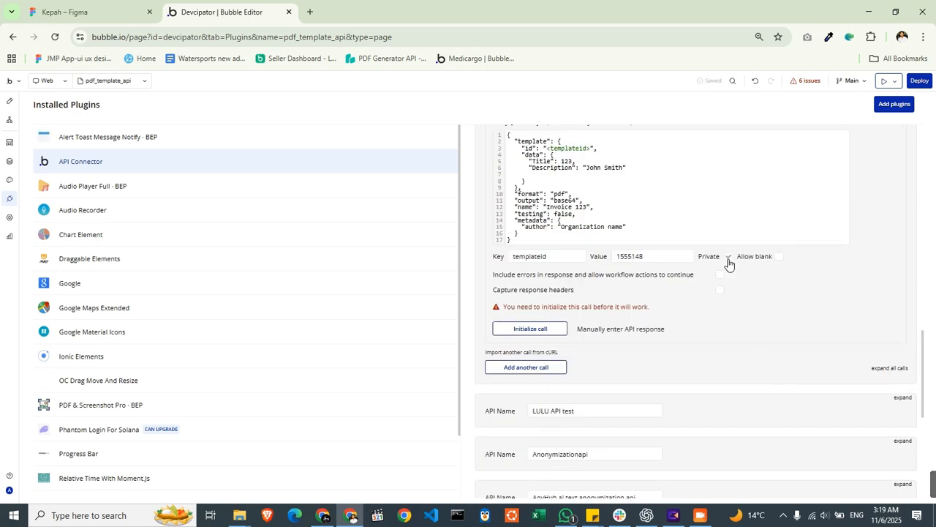
click(729, 258)
scroll(703, 330, up, 4)
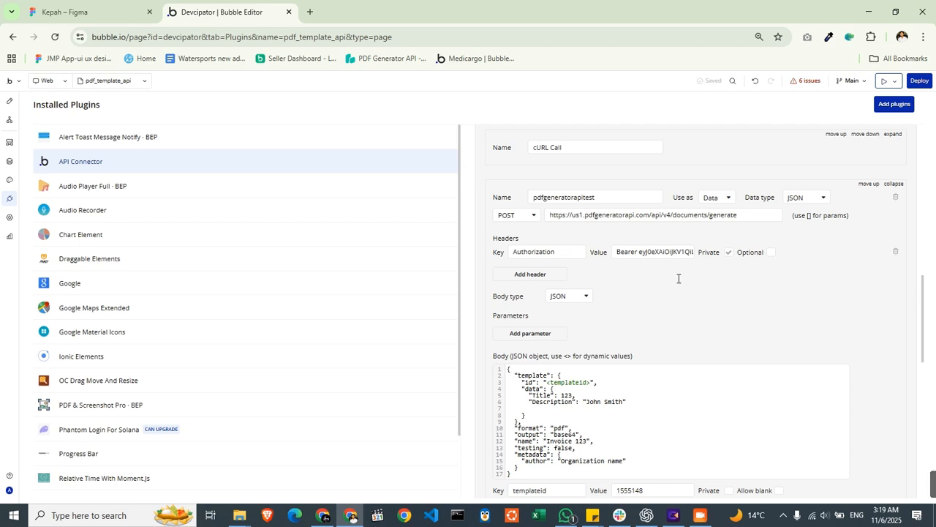
- Initialize the call and show the raw data of its returned values to examine the response
scroll(710, 284, down, 5)
click(532, 329)
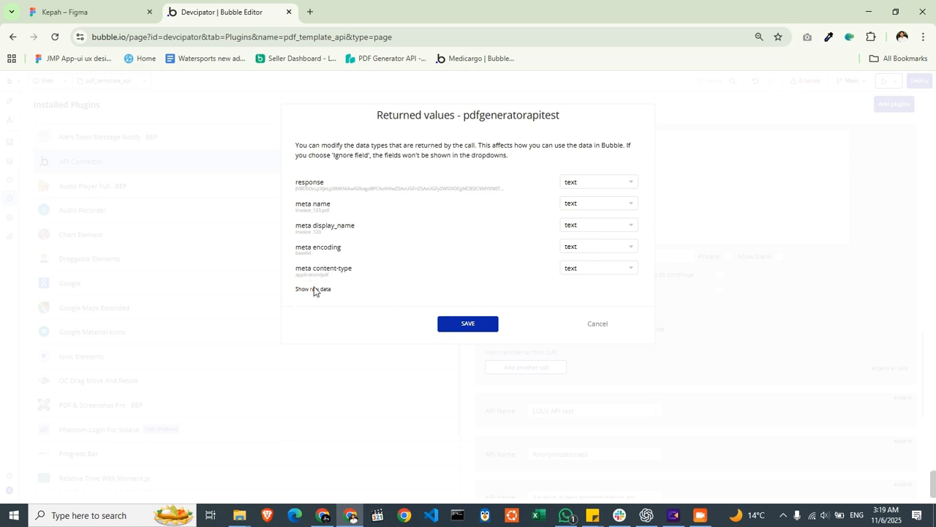
click(381, 279)
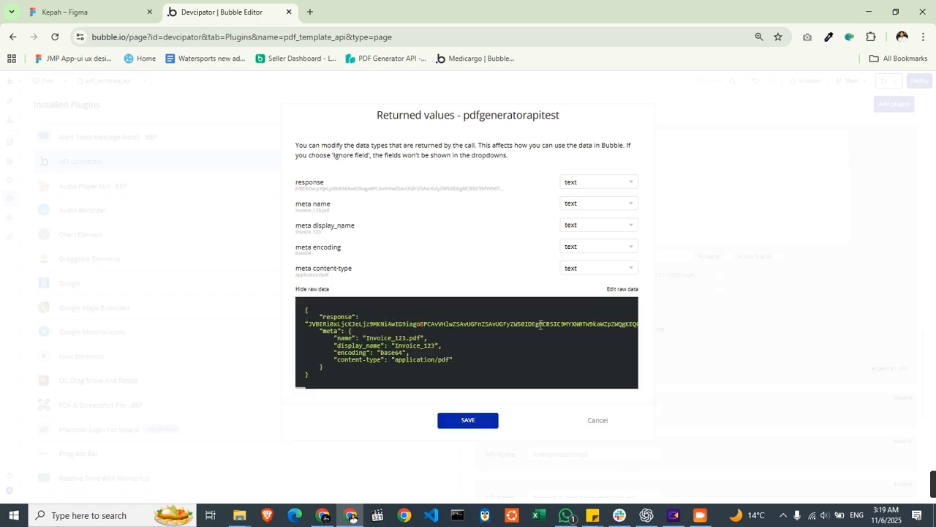
drag(350, 369, 505, 324)
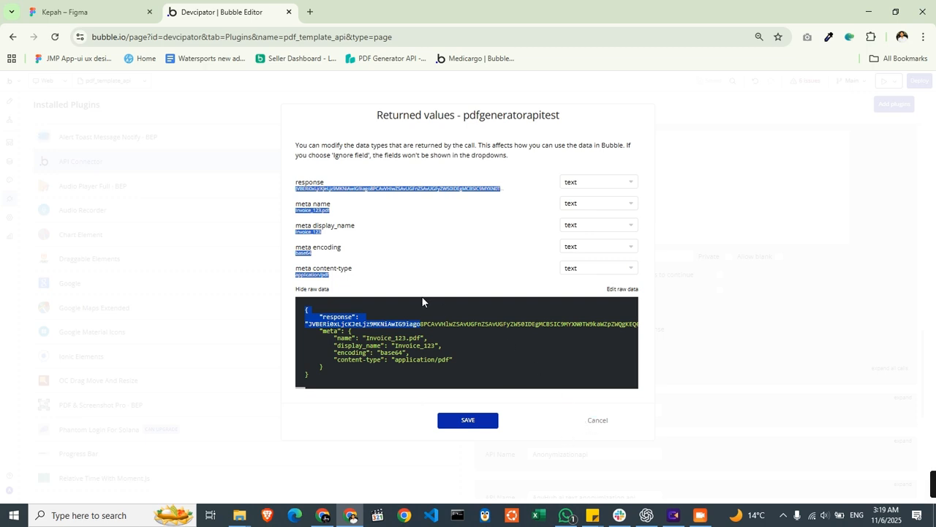
- Switch to the Generate document reference in the API docs to check the output parameter's options
key(alt+Tab)
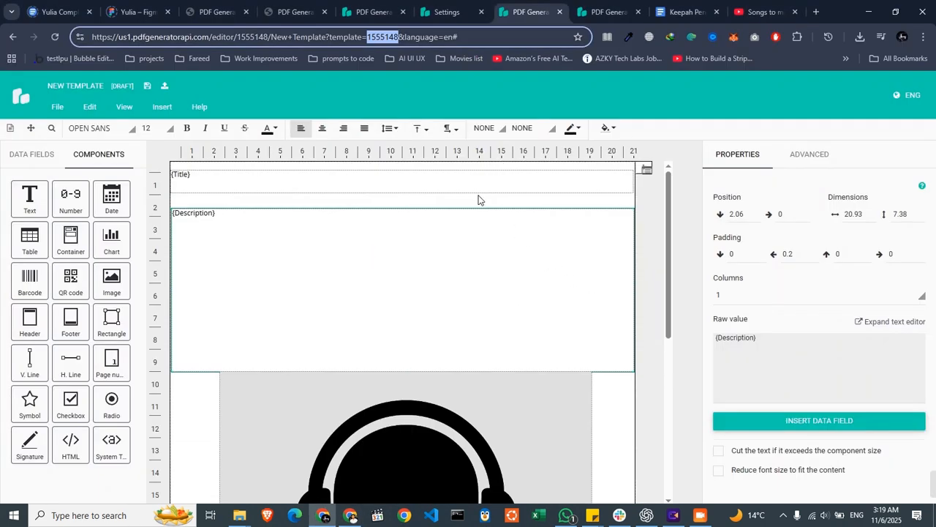
key(alt+Tab)
key(alt+Tab)
click(330, 9)
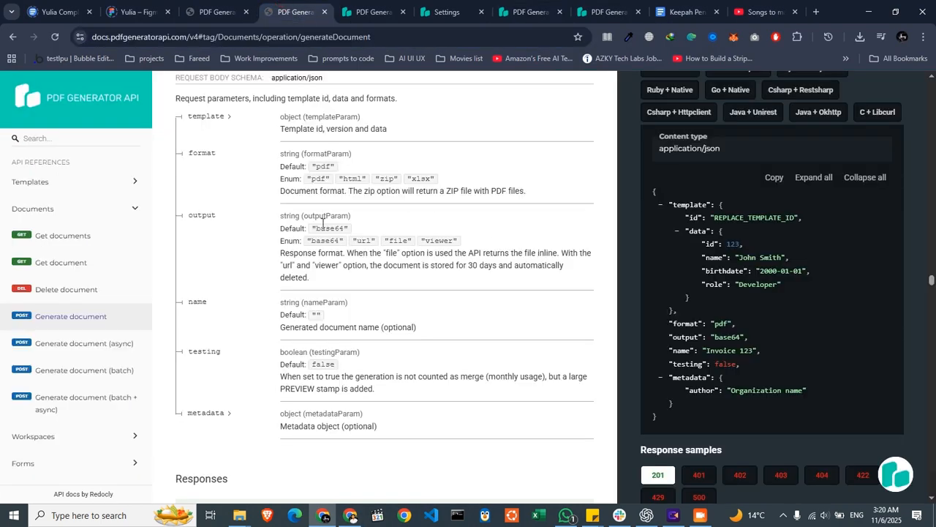
- Review the remaining Generate document parameters and the 201 response sample in the API docs
scroll(702, 305, down, 4)
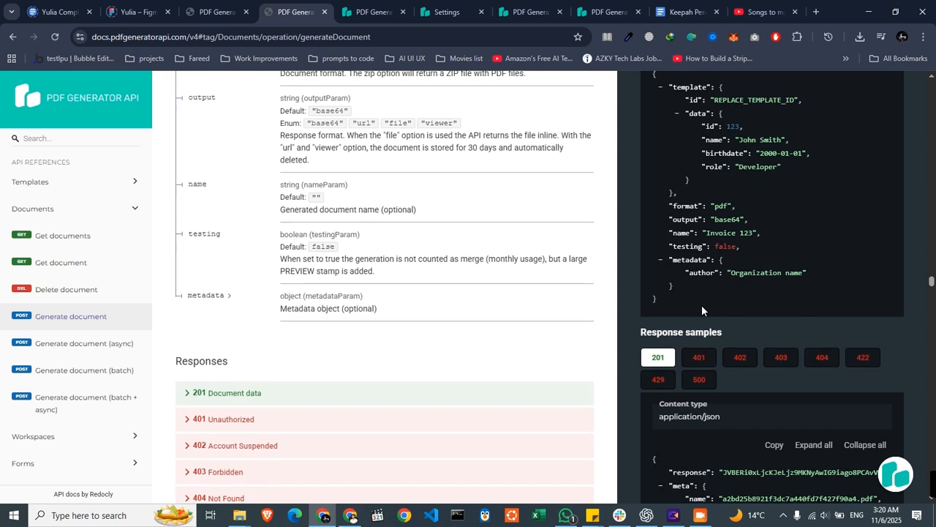
scroll(702, 305, down, 2)
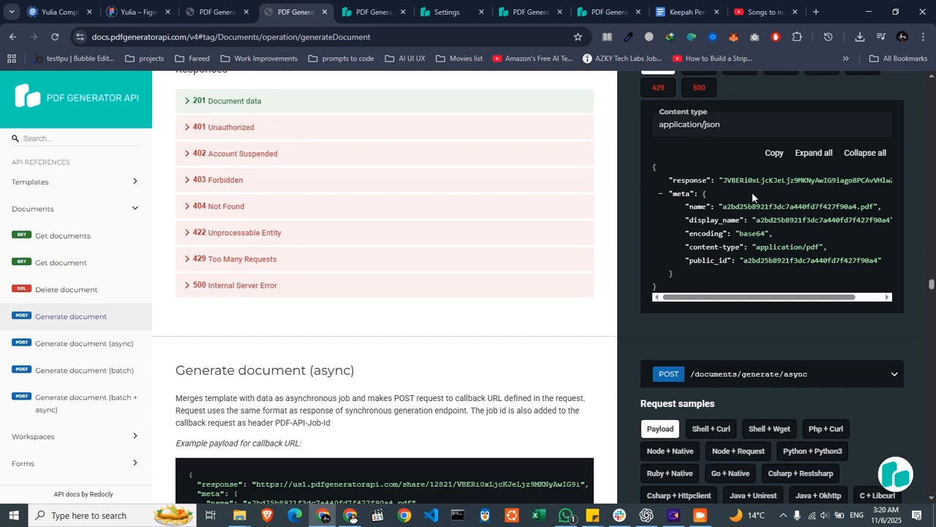
- Switch to the Bubble editor and examine the output and name entries in the first cURL Call's JSON body under PDFGENERATORAPI
key(alt+Tab)
scroll(680, 337, down, 2)
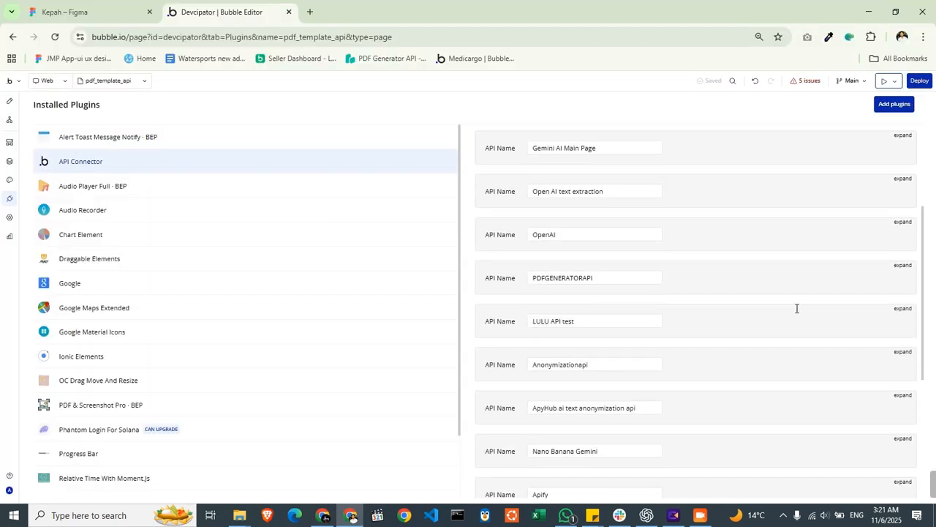
click(905, 266)
scroll(824, 309, down, 3)
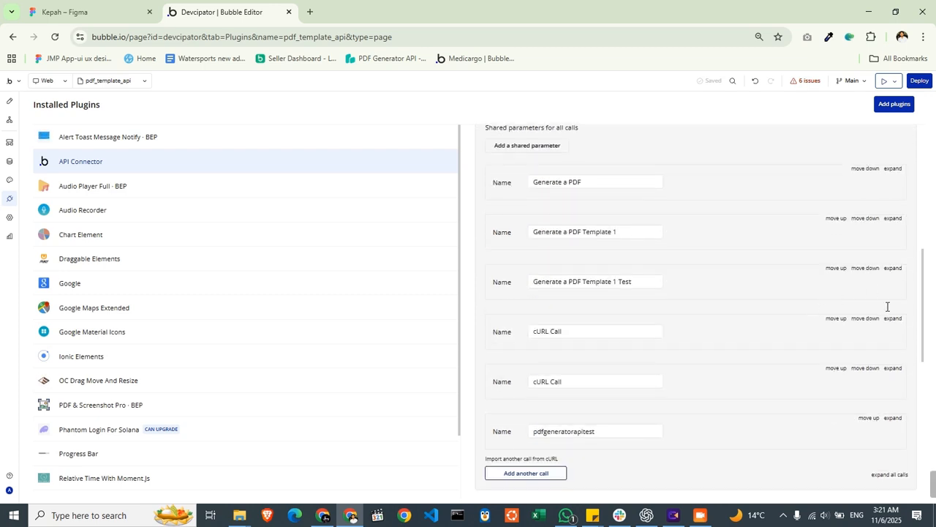
click(892, 318)
scroll(700, 324, down, 4)
click(582, 313)
double_click(564, 301)
double_click(566, 307)
double_click(567, 314)
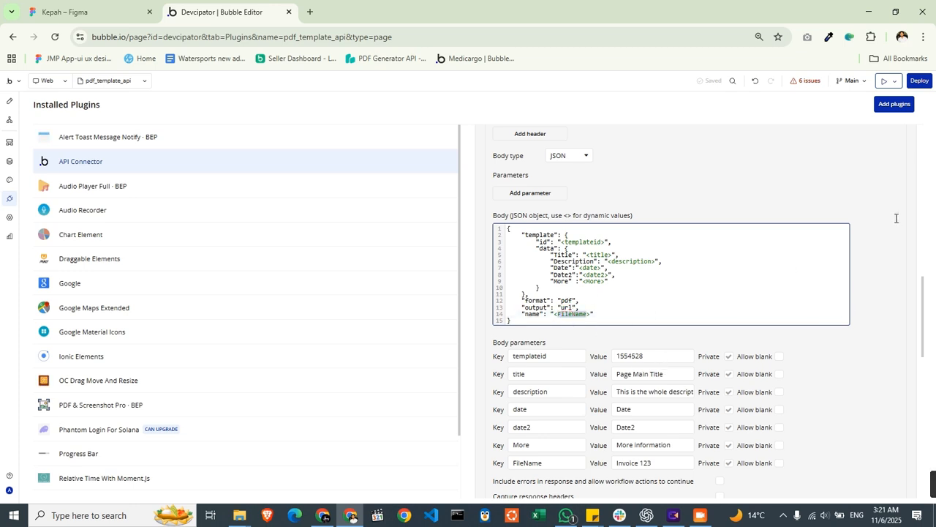
- Open the pdfgeneratorapitest call and set the output value in its JSON body to url
scroll(881, 275, down, 6)
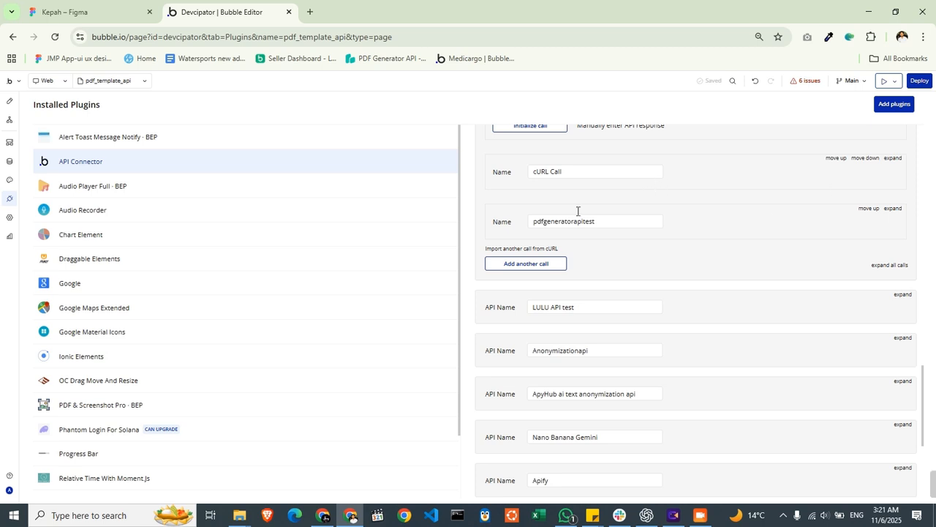
click(893, 210)
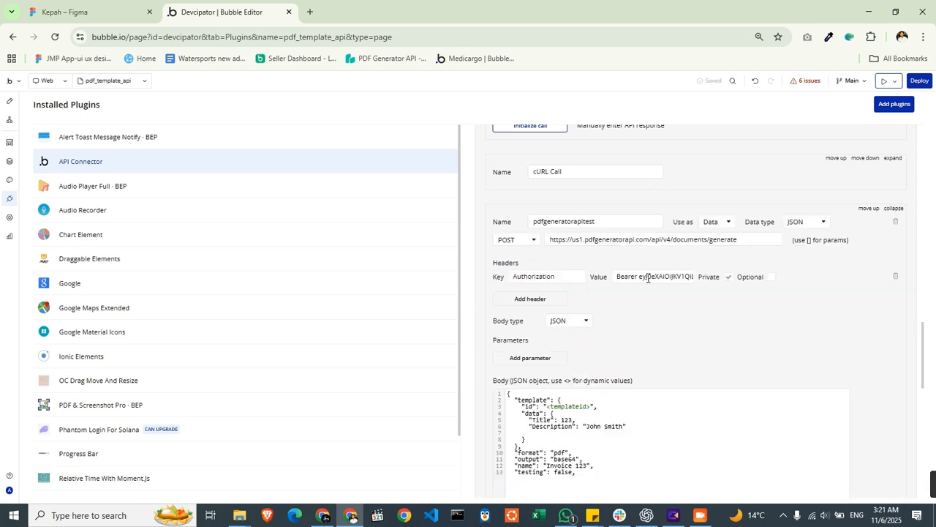
scroll(647, 281, down, 3)
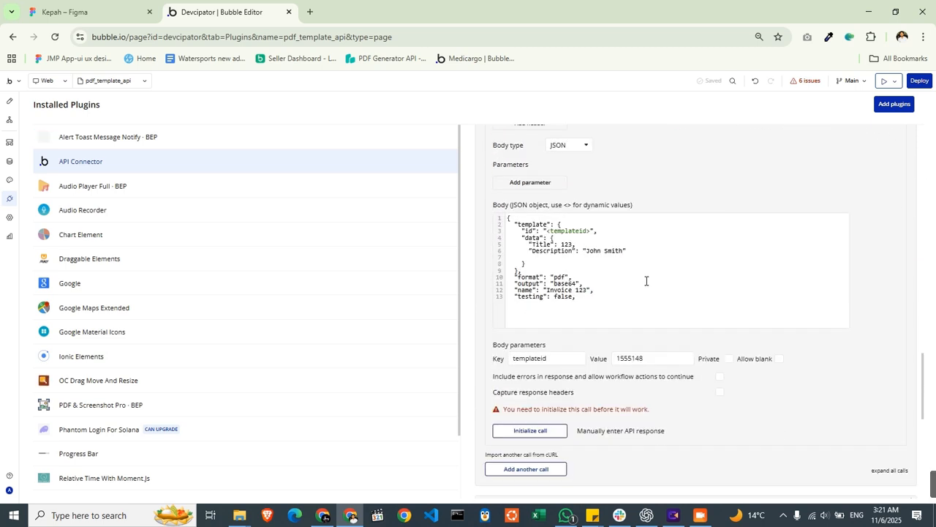
click(569, 283)
double_click(569, 283)
text(u)
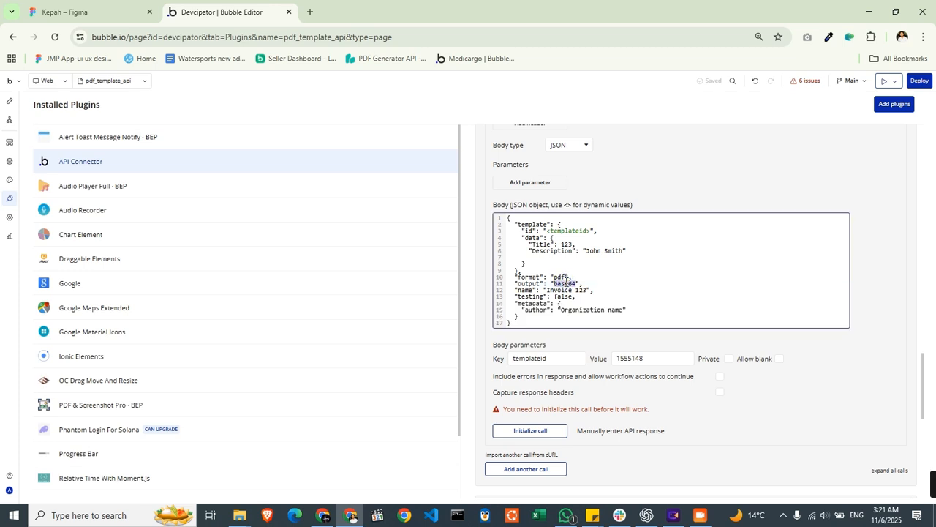
text(rl)
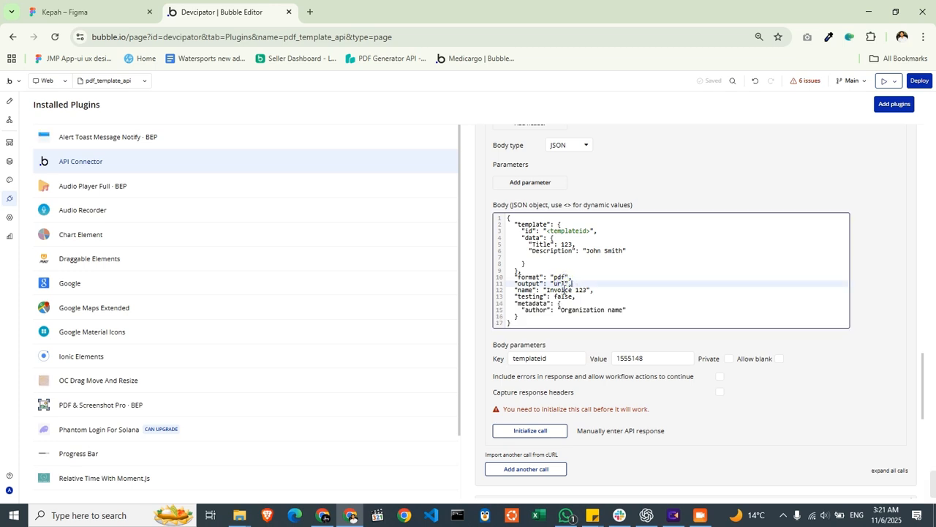
- Remove the space from the name value in the JSON body so that it reads Invoice123
click(577, 290)
key(BackSpace)
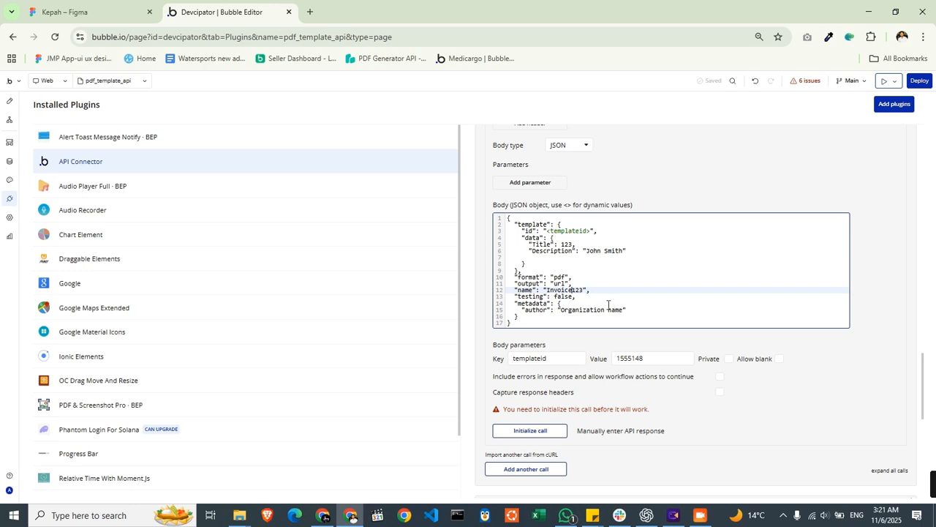
double_click(572, 290)
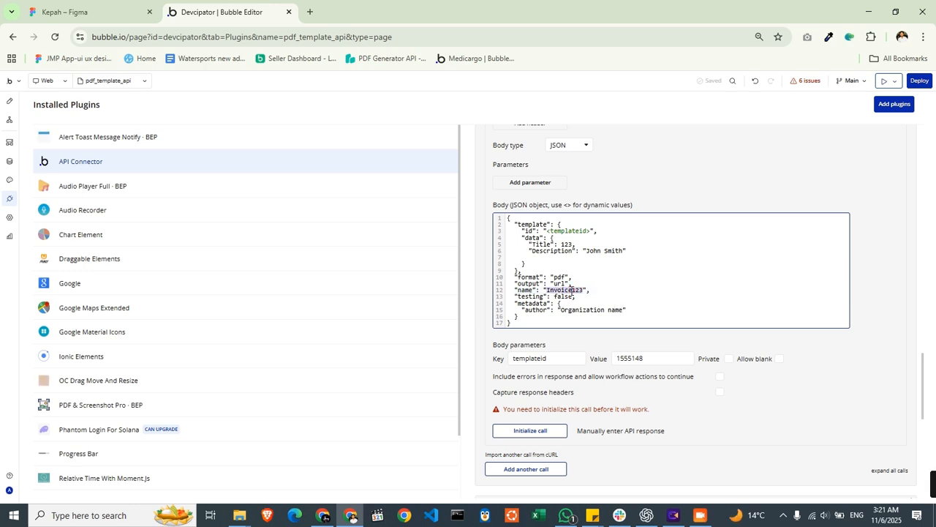
click(612, 278)
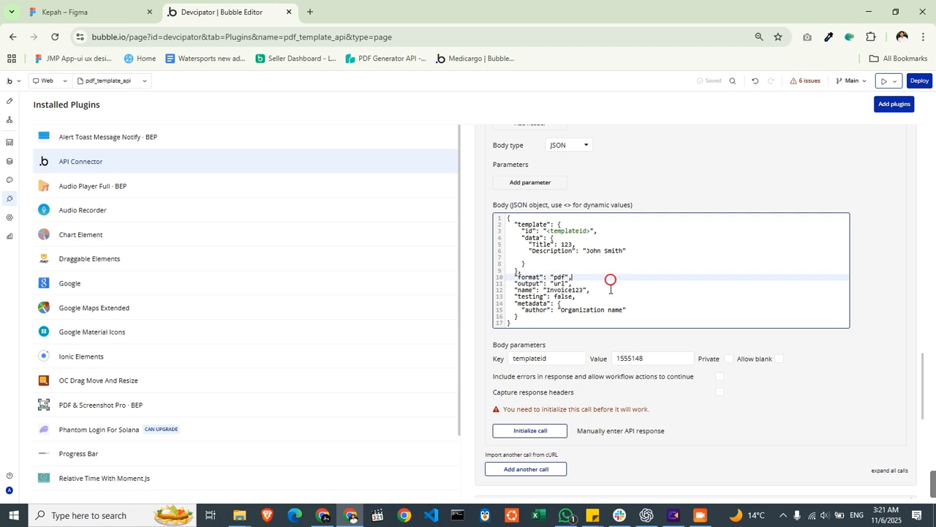
- Replace the Title and Description values in the JSON body with the dynamic placeholders <Title> and <Description>
double_click(566, 244)
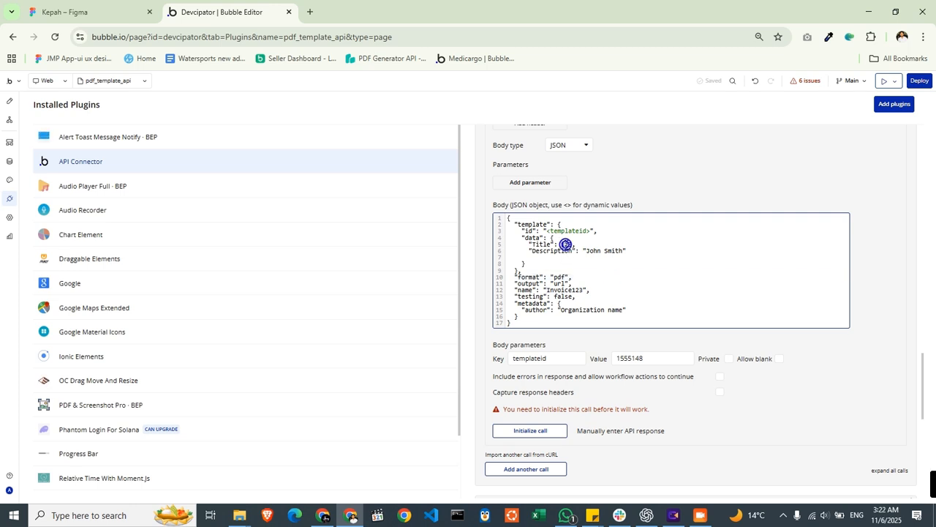
text(<Title>)
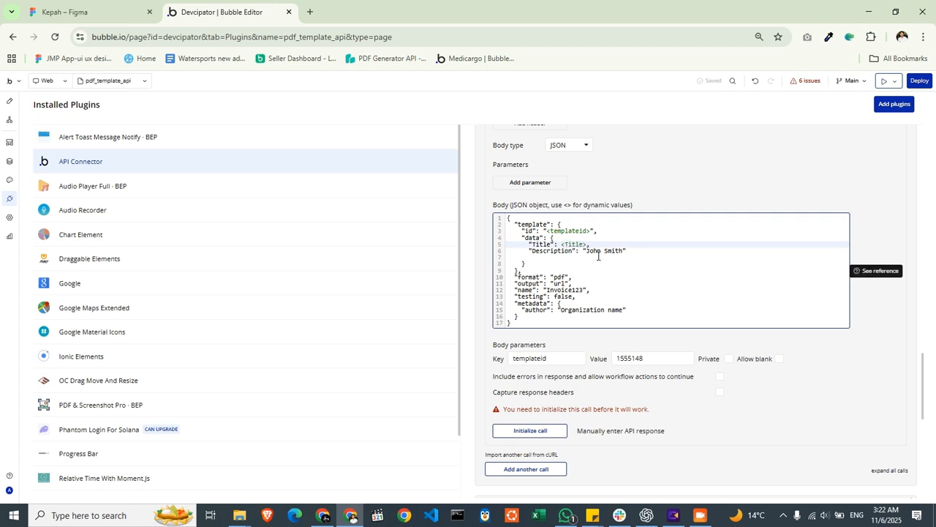
click(601, 251)
double_click(606, 251)
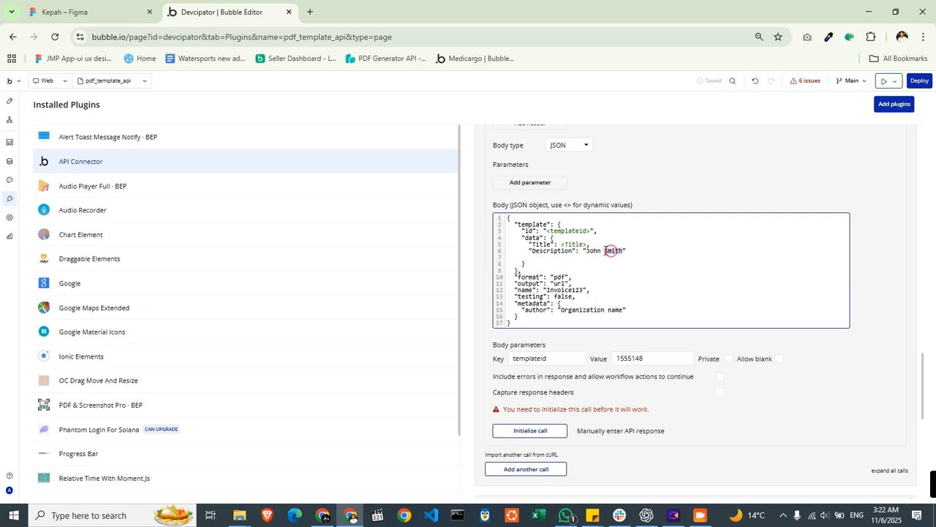
key(BackSpace)
key(BackSpace)
key(BackSpace)
key(BackSpace)
key(BackSpace)
key(BackSpace)
text(<>)
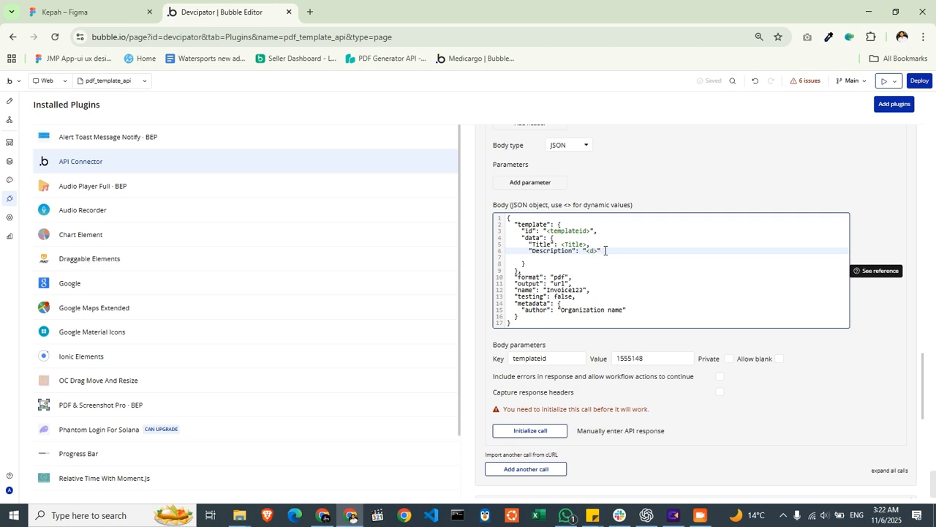
text(Description)
click(861, 408)
- Make the Title and Description body parameters non-private and set their values to "Test title" and "Test Description"
scroll(727, 258, down, 3)
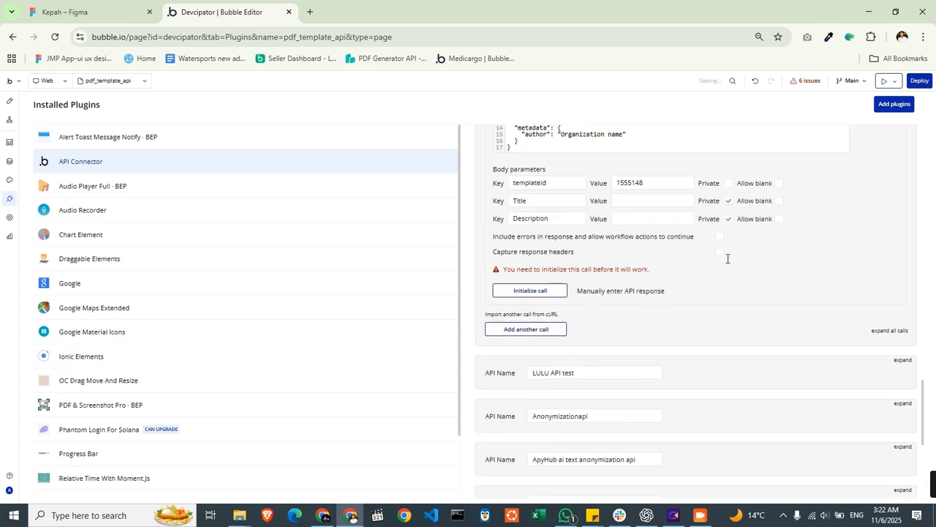
click(729, 201)
click(729, 218)
click(676, 204)
text(Test title)
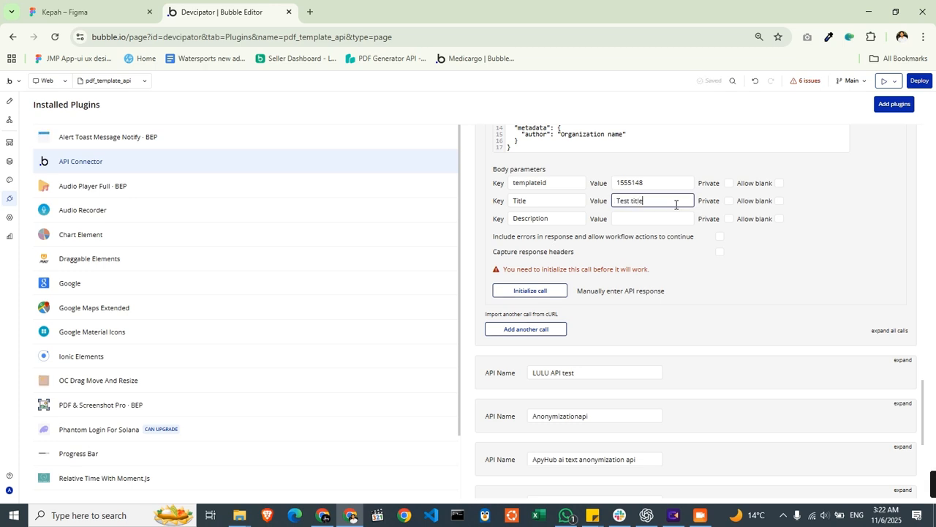
key(Tab)
click(651, 217)
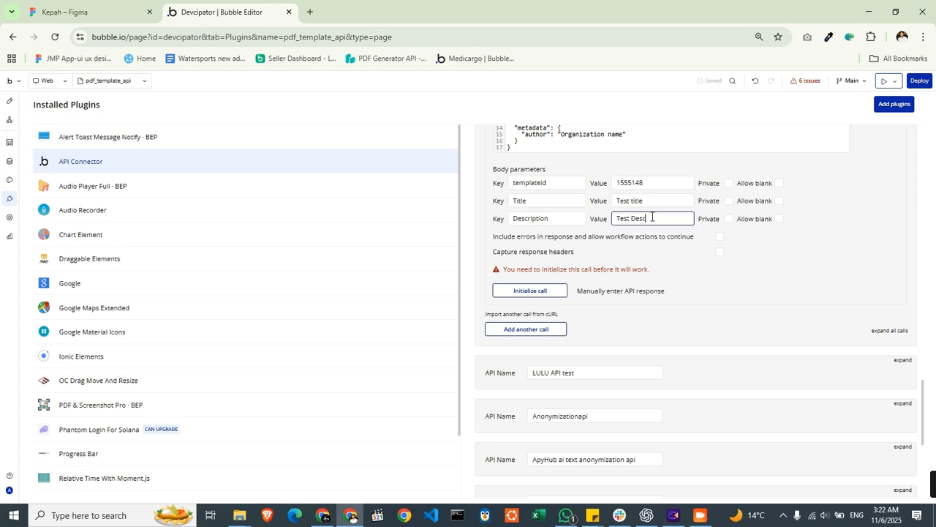
- Try to initialize the pdfgeneratorapitest call with the test values
click(549, 292)
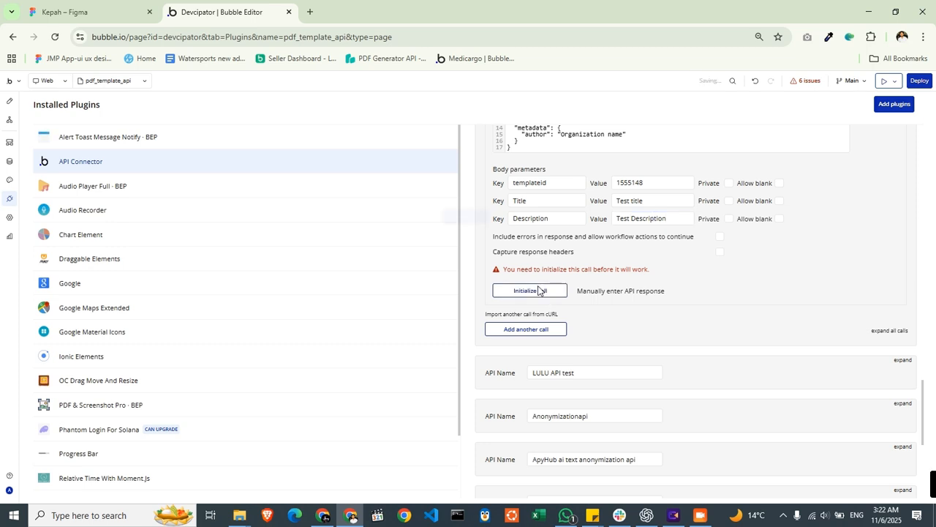
click(466, 218)
- Replace the entire JSON body with a corrected version that encloses the <Title> placeholder in quotation marks
scroll(648, 272, up, 1)
click(639, 192)
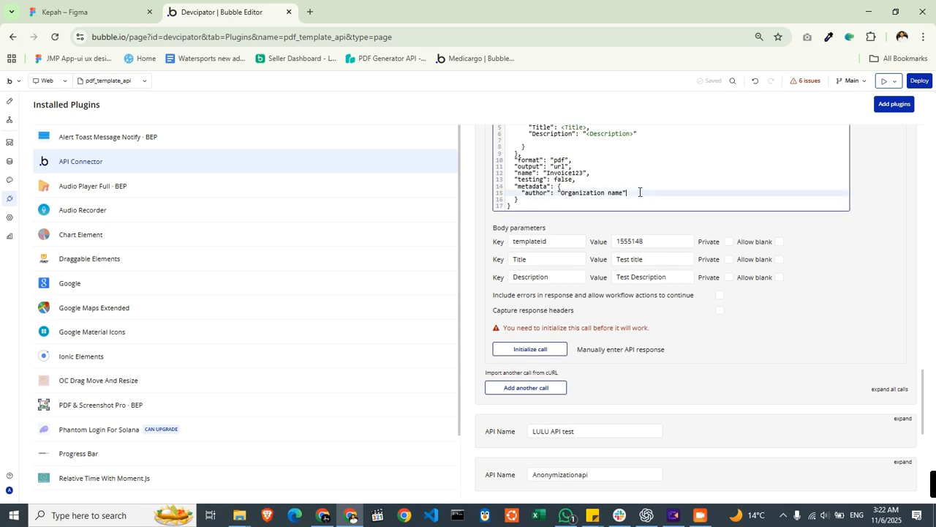
click(605, 181)
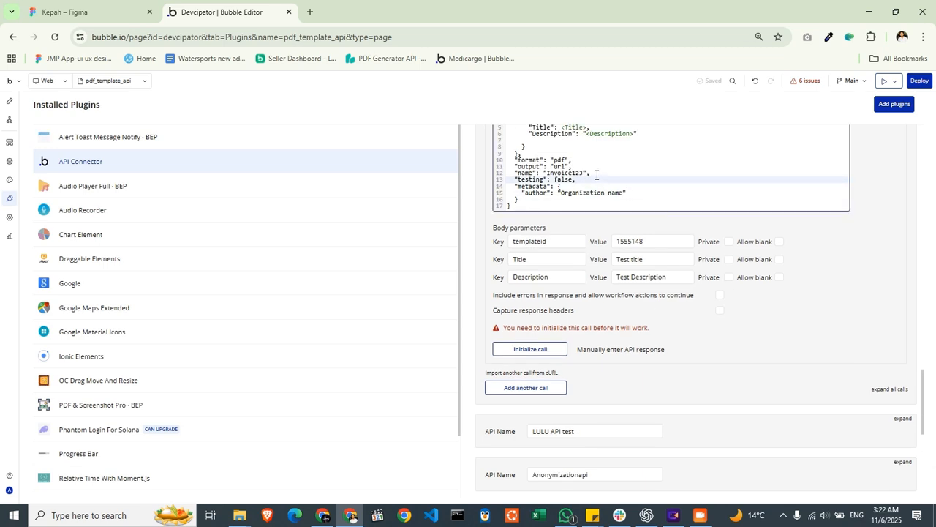
scroll(596, 175, up, 1)
click(600, 186)
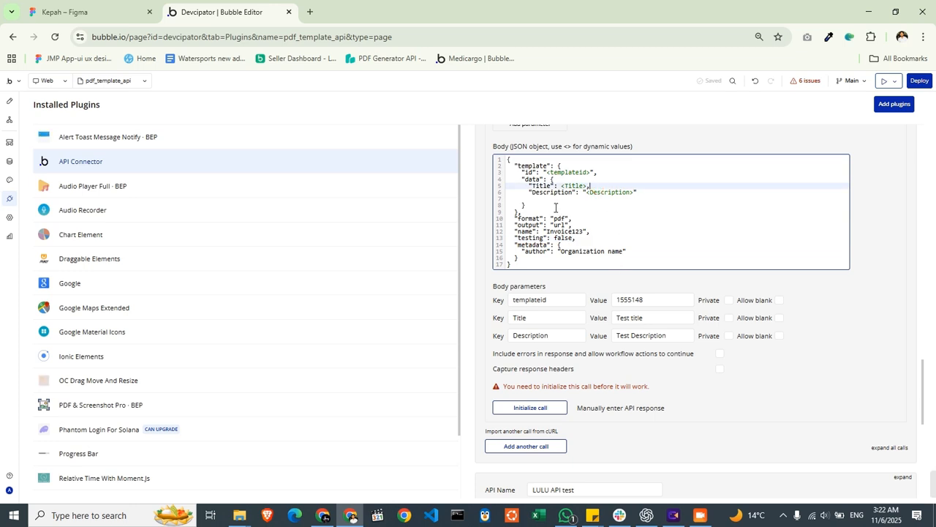
click(582, 224)
scroll(580, 226, up, 2)
key(ctrl+a)
text({   "template": {     "id": "<templateid>",     "data": {       "Title": "<Title>",       "Description": "<Description>"     }   },   "format": "pdf",   "output": "url",   "name": "Invoice123",   "testing": false,   "metadata": {     "author": "Organization name"   } })
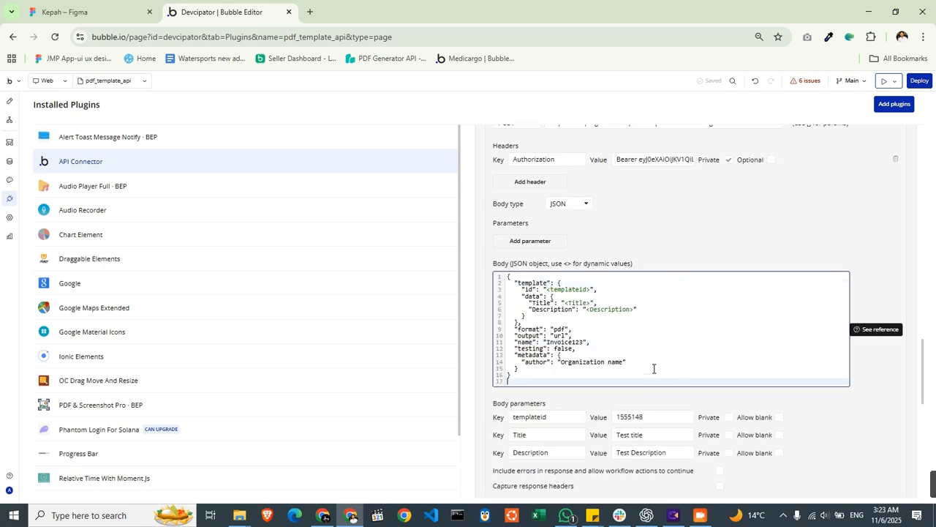
click(714, 409)
- Initialize the call with the corrected body and show the raw data of its returned values
scroll(713, 409, down, 3)
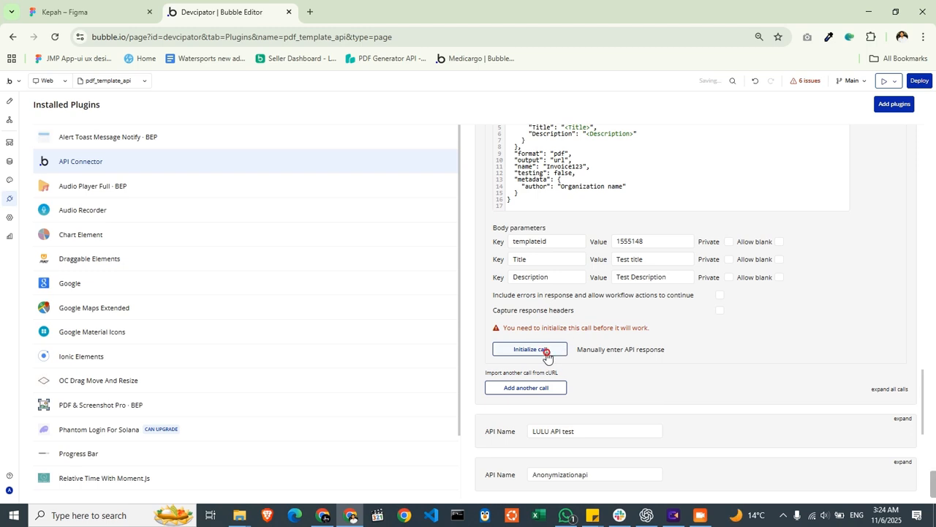
click(547, 354)
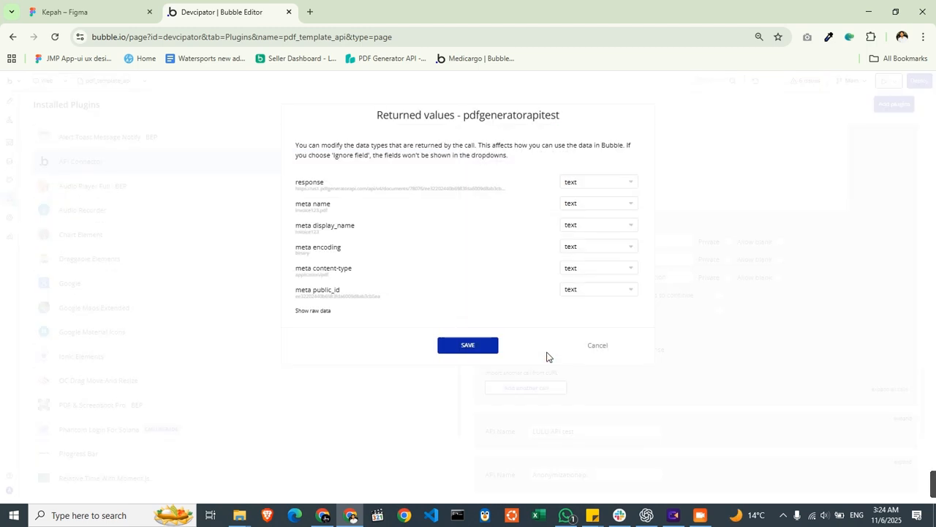
click(319, 313)
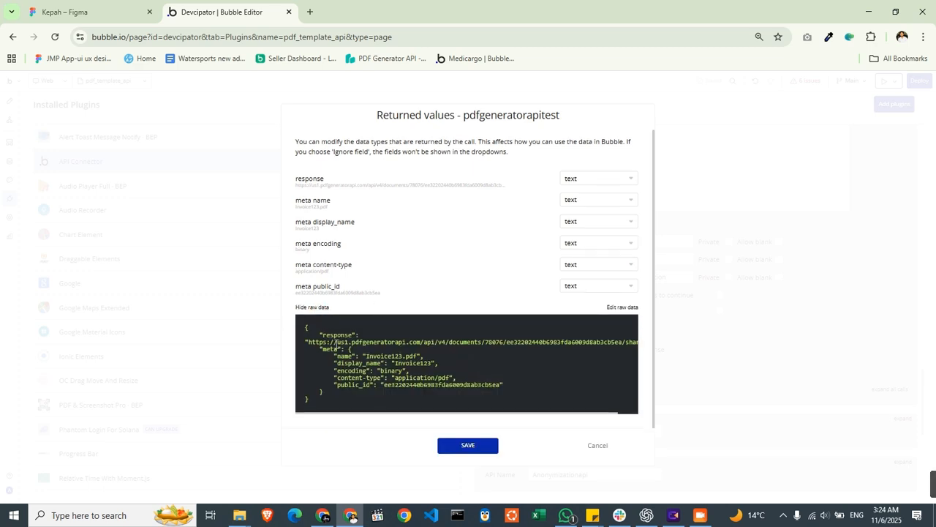
- Copy the document share URL from the raw response and save the returned values
drag(307, 342, 684, 334)
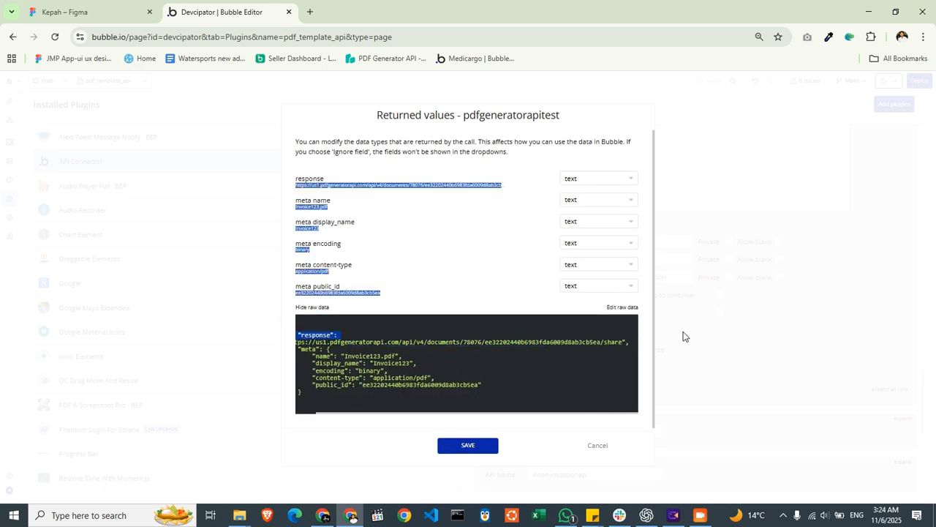
click(618, 344)
drag(623, 343, 306, 345)
key(ctrl+c)
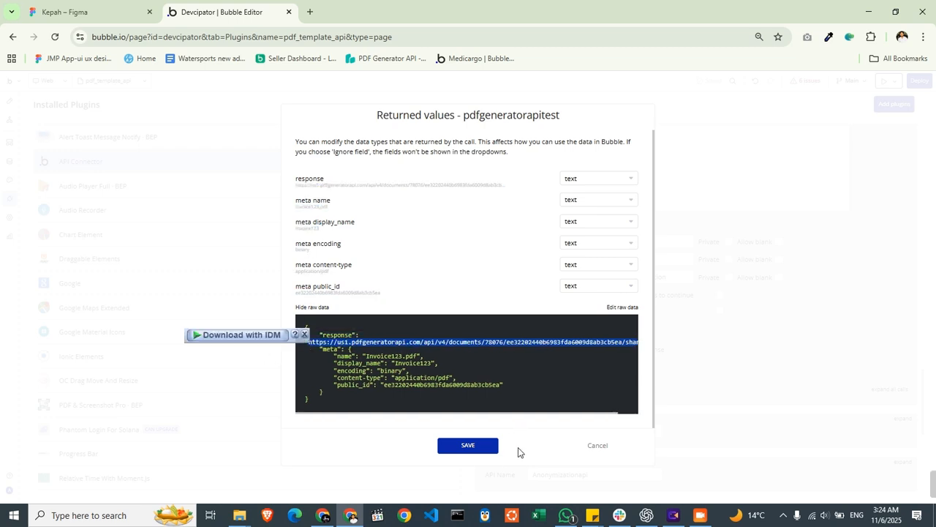
click(495, 446)
- Open the copied document URL in a new browser tab
click(309, 12)
key(ctrl+v)
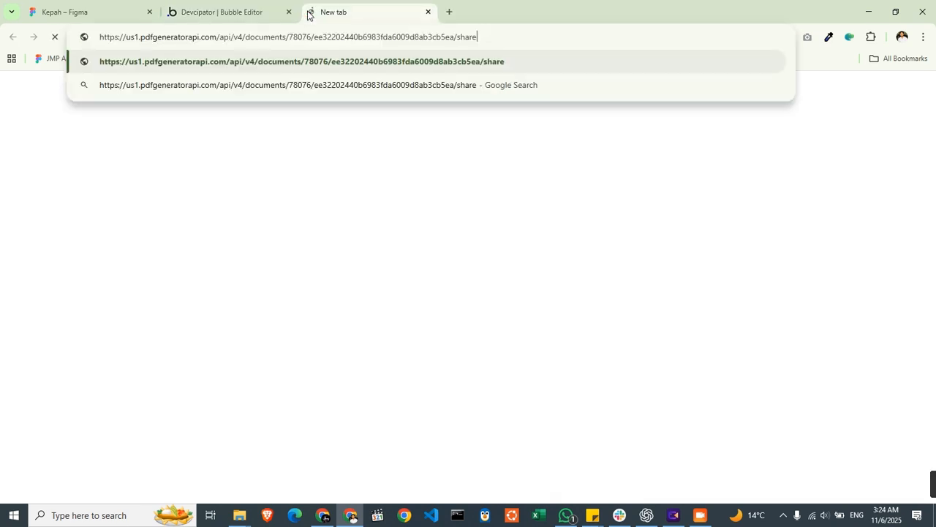
key(Return)
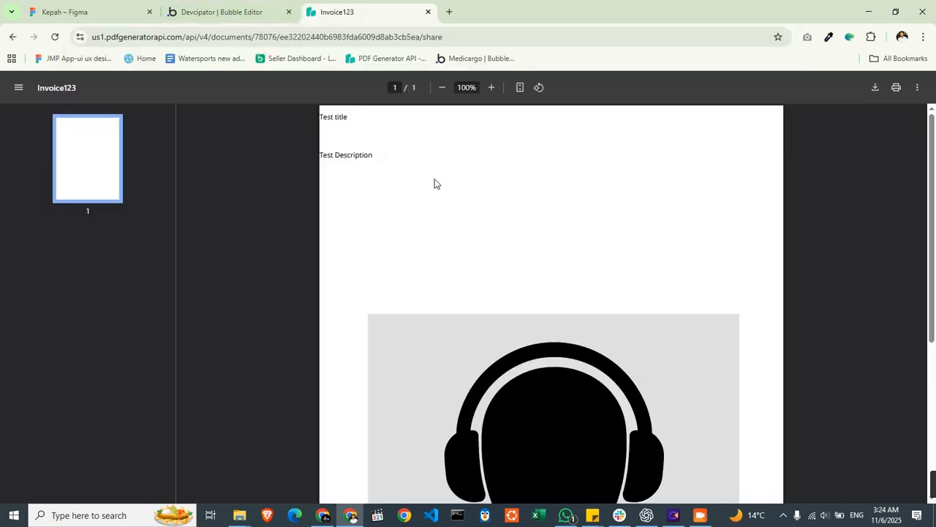
- Check the title, description and image in the generated PDF
double_click(344, 120)
triple_click(351, 157)
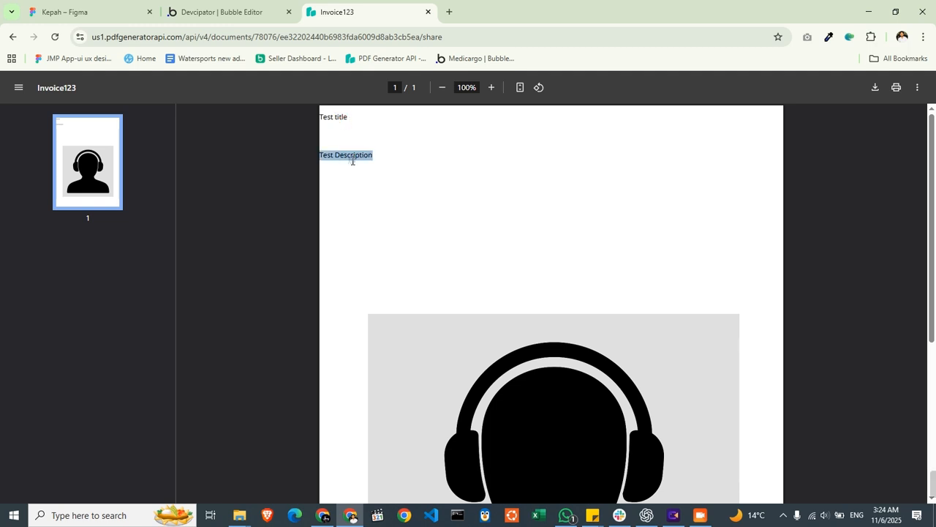
scroll(577, 282, down, 3)
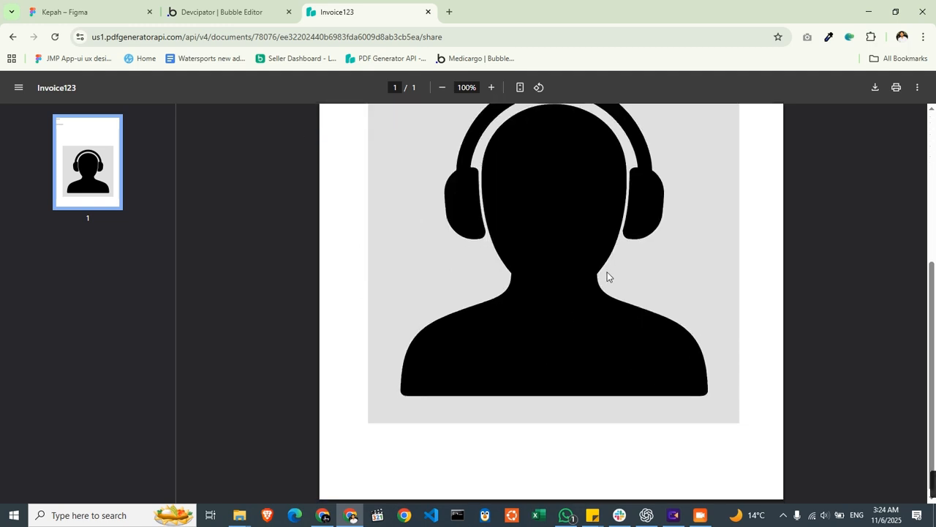
scroll(606, 273, up, 3)
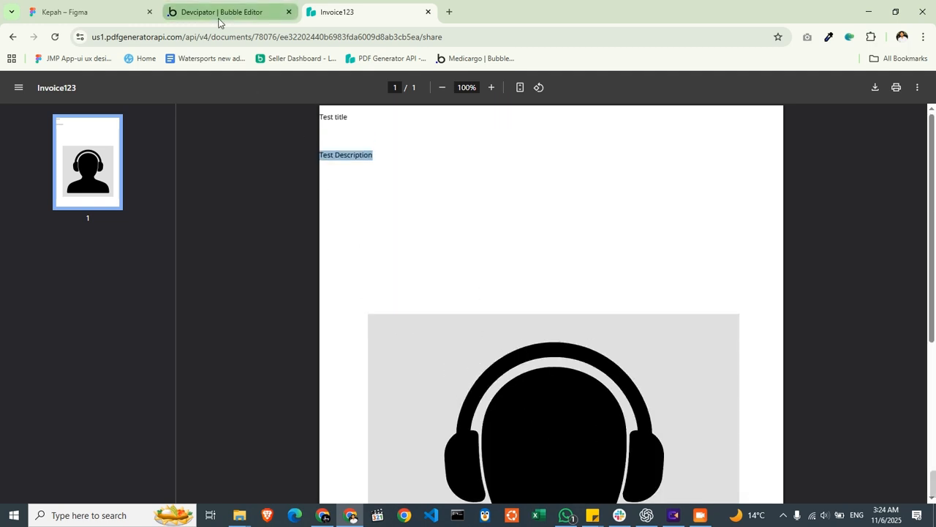
- Switch to the New Template editor and format the {Title} text as centred, bold, 18-point
key(alt+Tab)
key(alt+Tab)
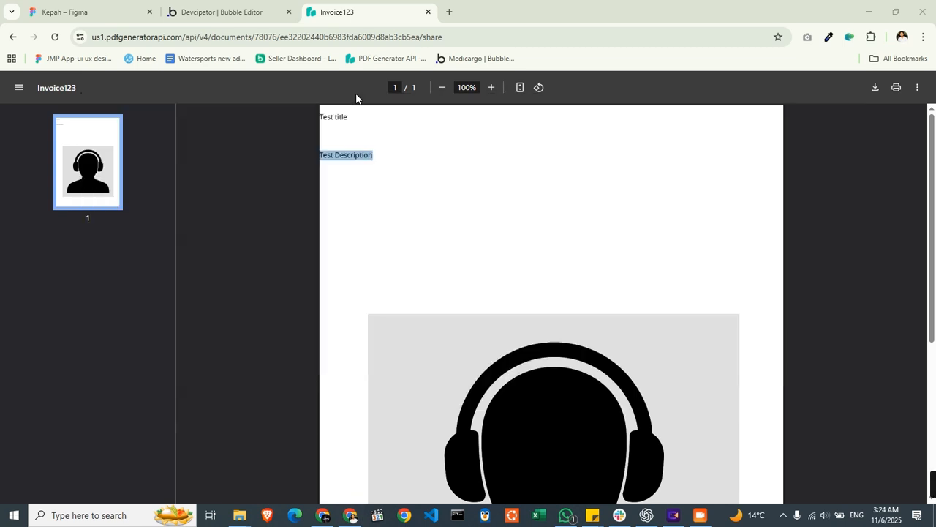
click(448, 5)
click(531, 5)
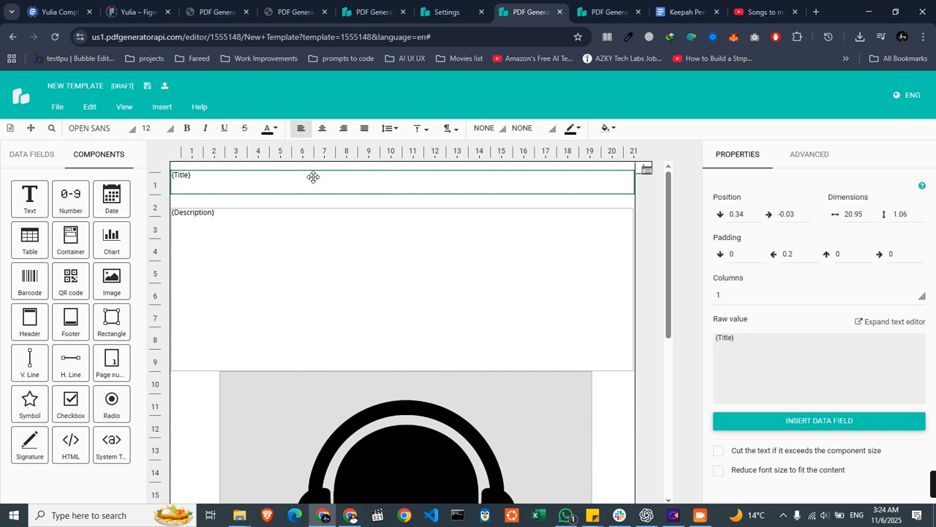
click(322, 128)
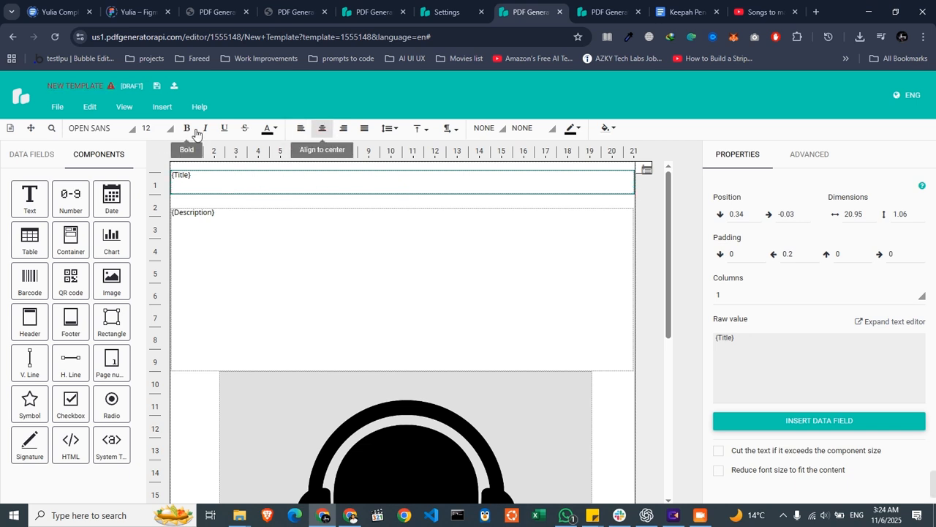
click(192, 130)
click(150, 128)
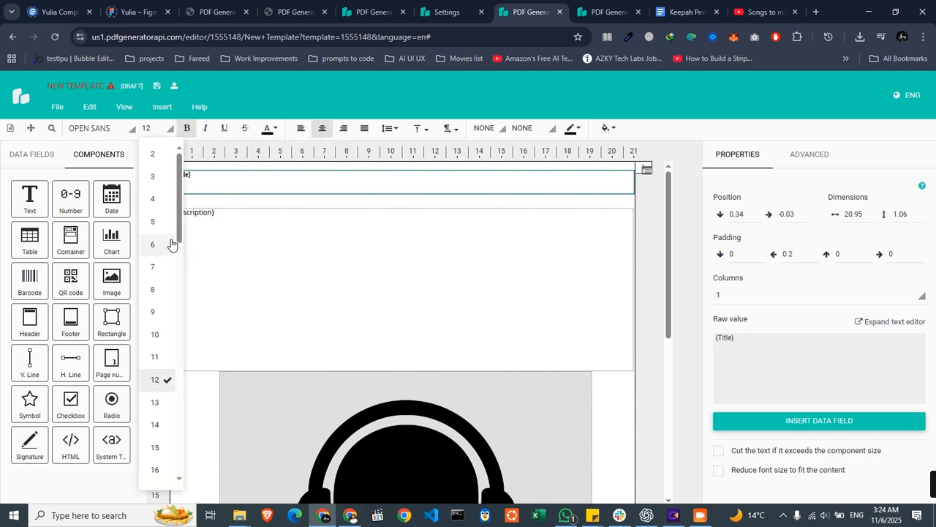
scroll(172, 347, down, 2)
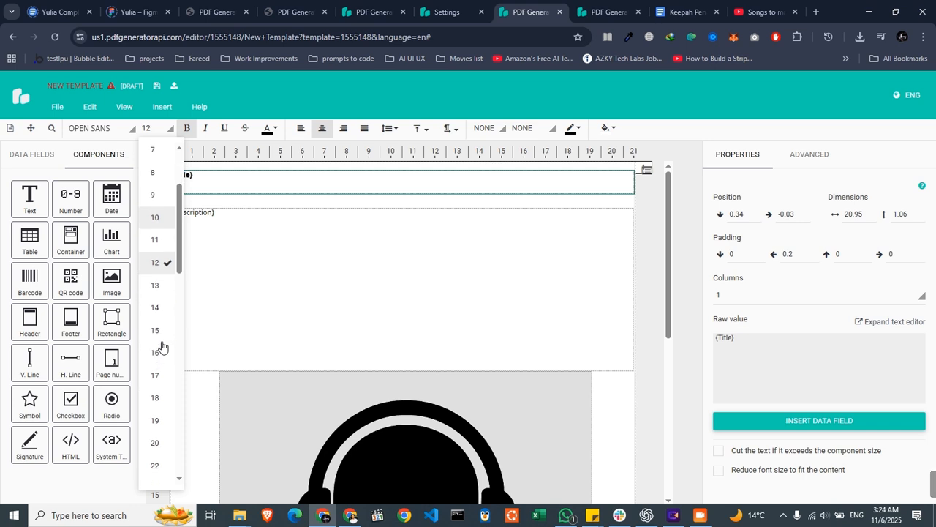
click(155, 398)
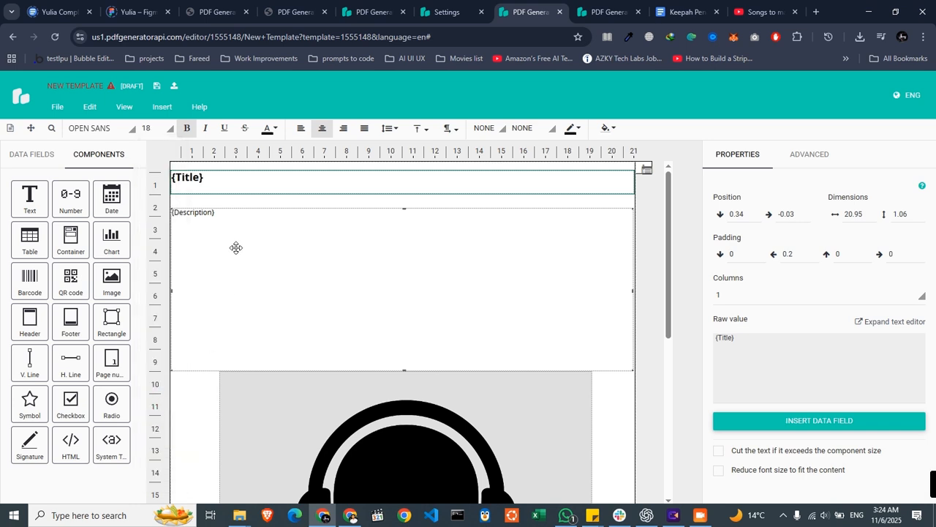
click(207, 303)
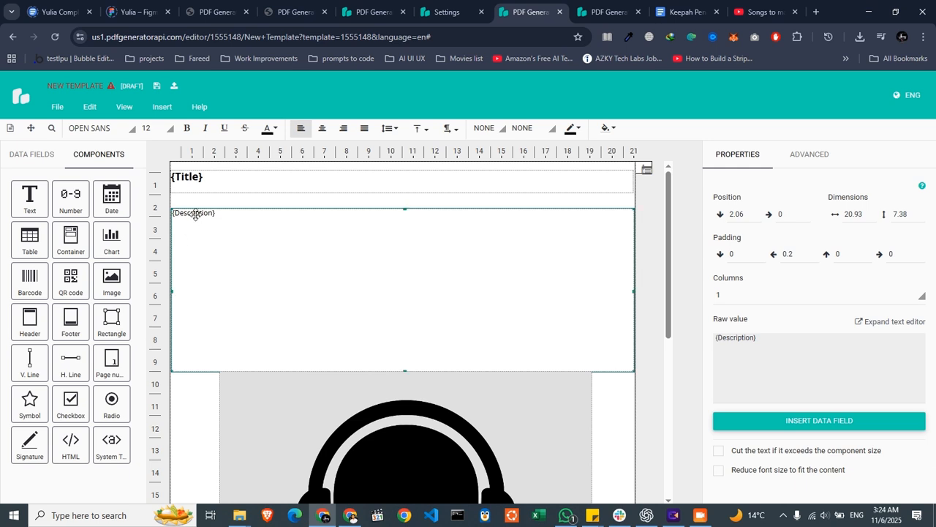
scroll(591, 298, down, 5)
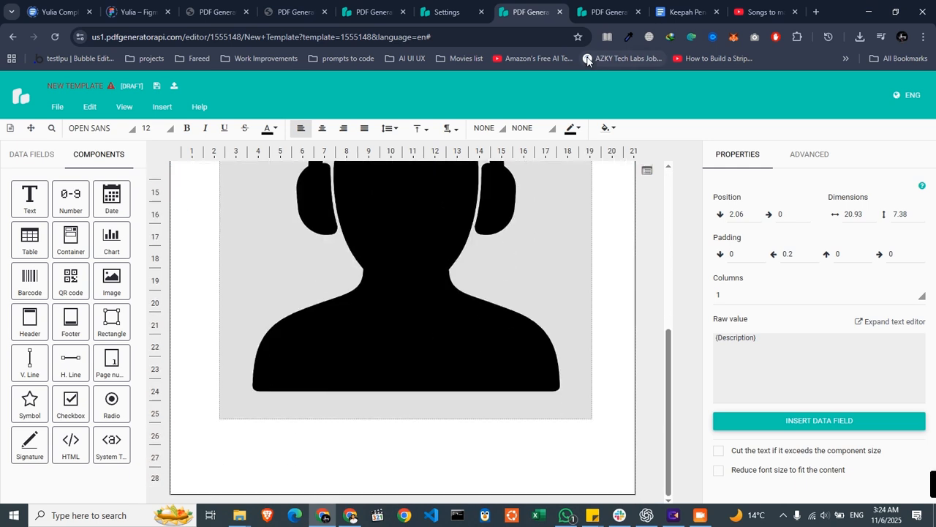
click(606, 11)
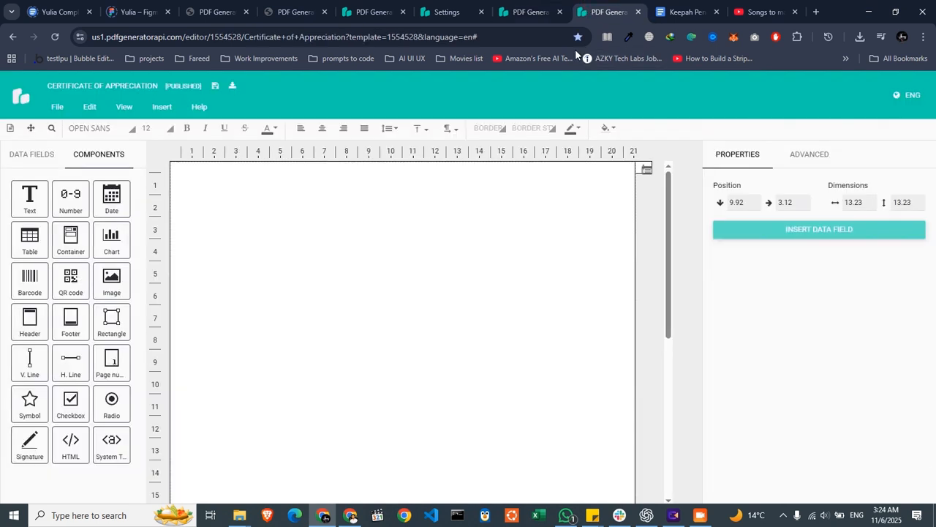
click(472, 8)
click(512, 15)
- Reinitialize the pdfgeneratorapitest call in Bubble, copy the document share URL from the raw response and save the returned values
key(alt+Tab)
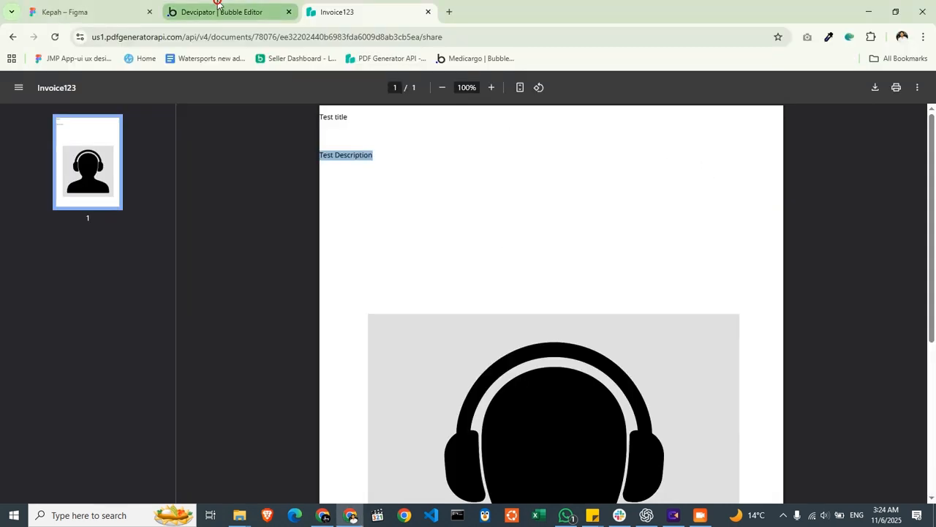
click(183, 11)
click(527, 329)
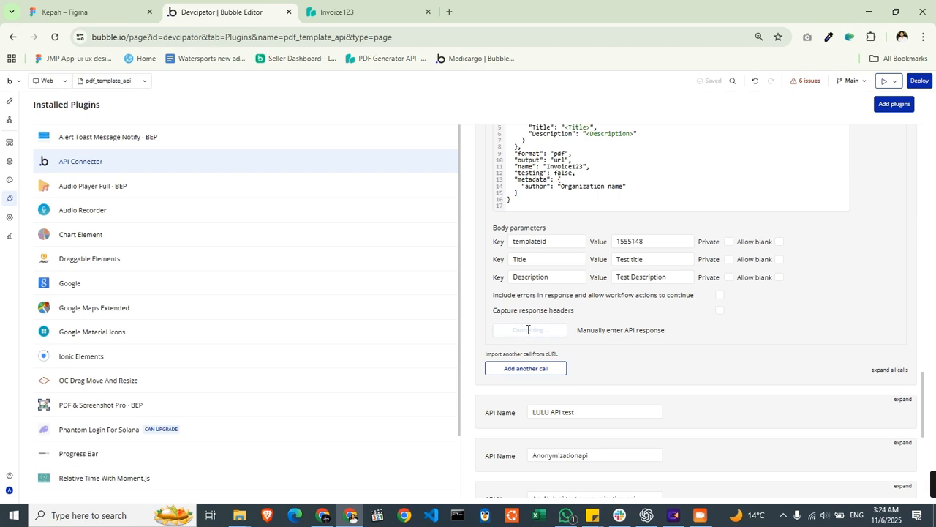
click(324, 312)
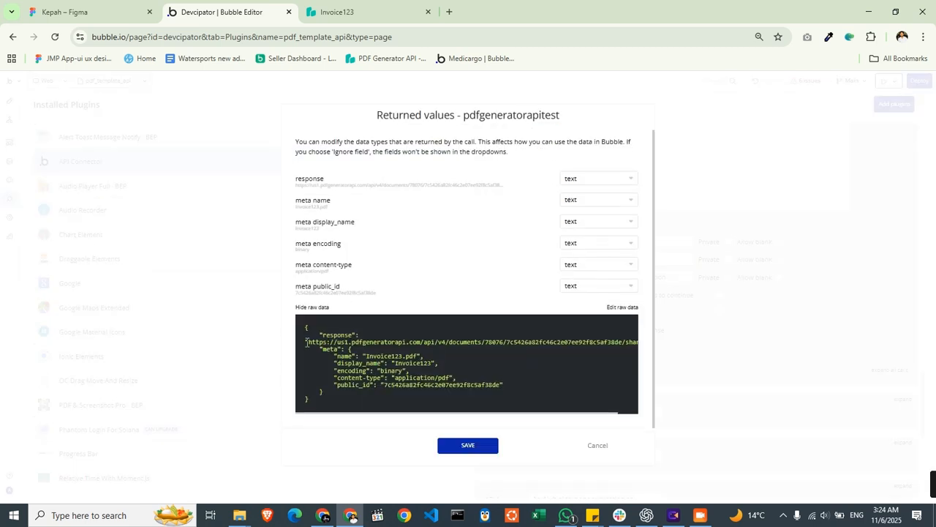
drag(308, 342, 616, 346)
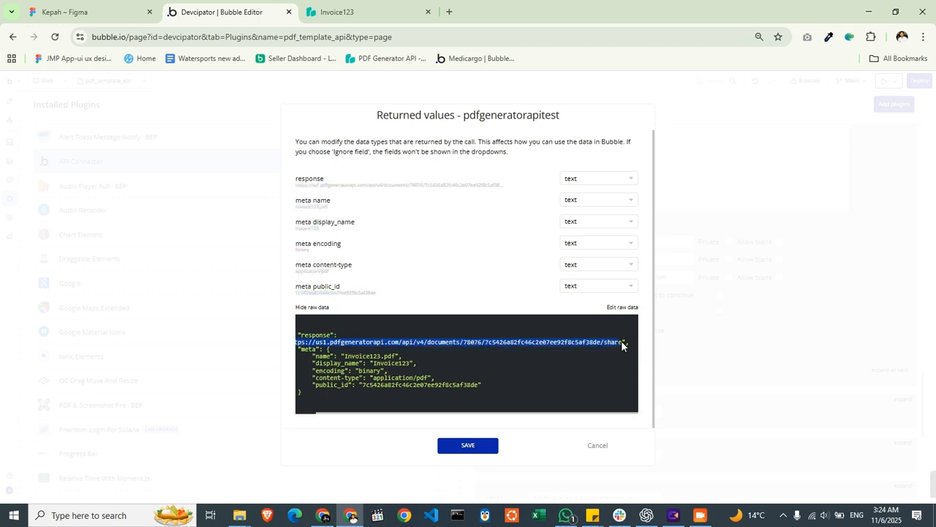
click(464, 446)
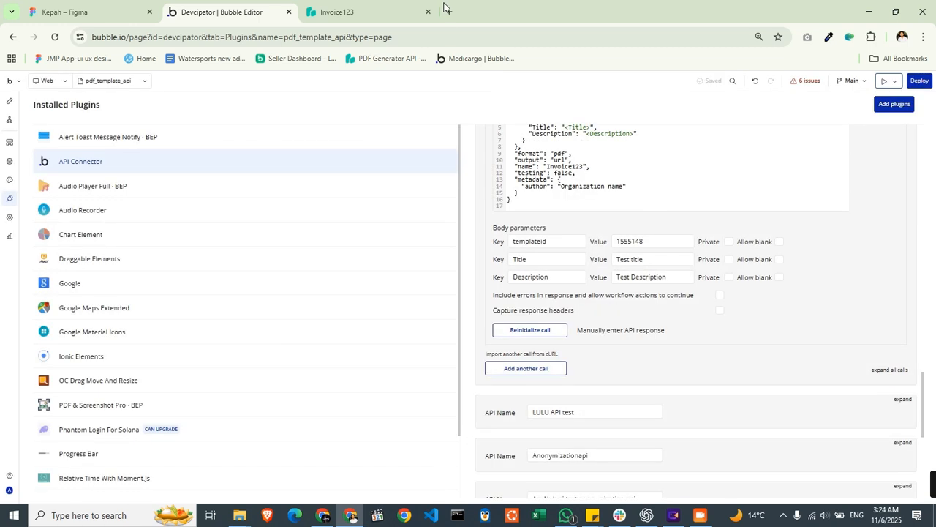
- Load the newly copied document URL in a separate browser tab
click(443, 8)
key(Return)
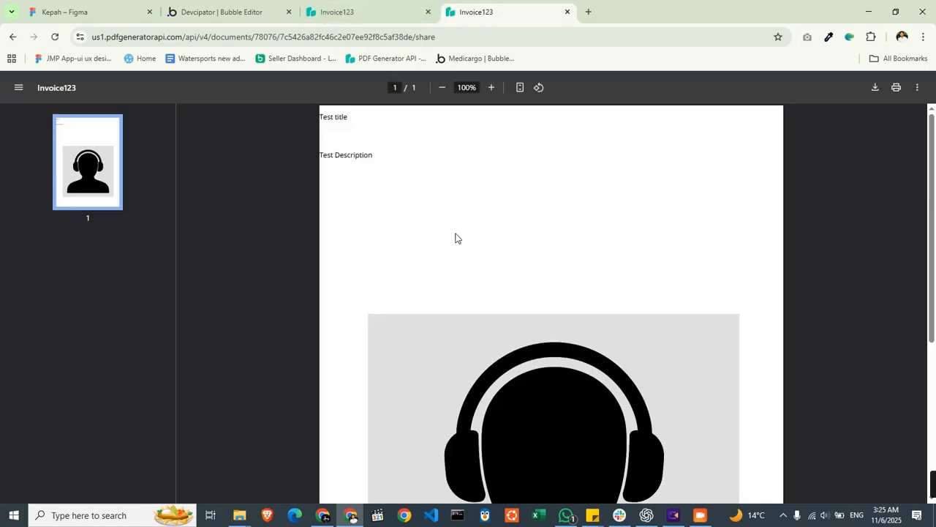
- Return to the New Template editor and save the template with its title formatting
click(251, 7)
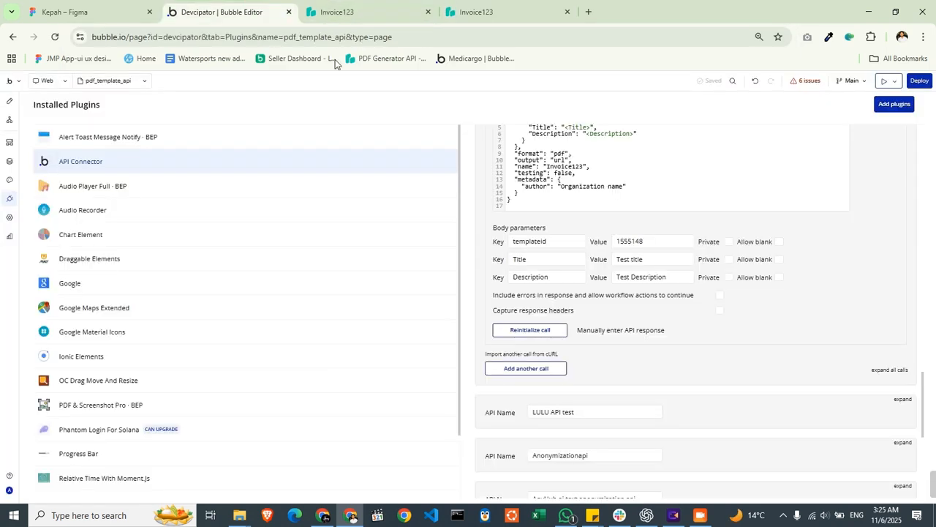
click(336, 8)
key(alt+Tab)
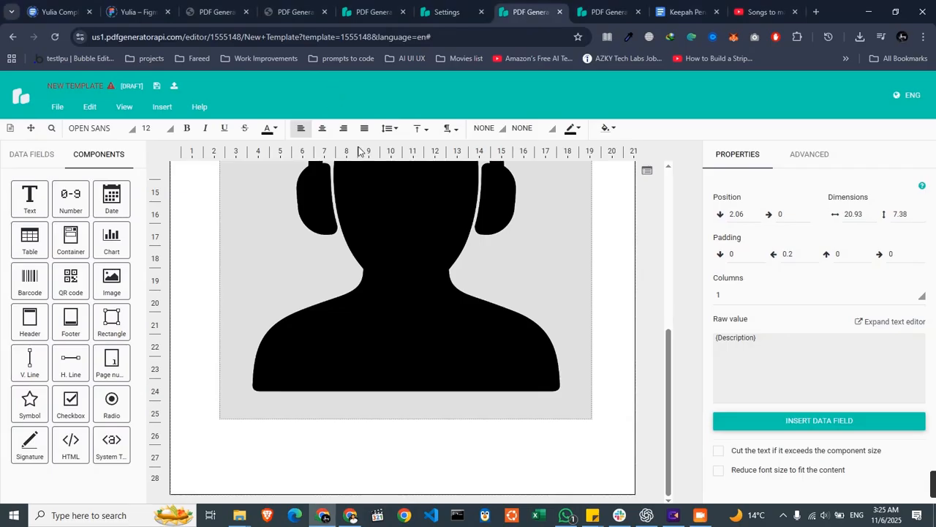
click(159, 87)
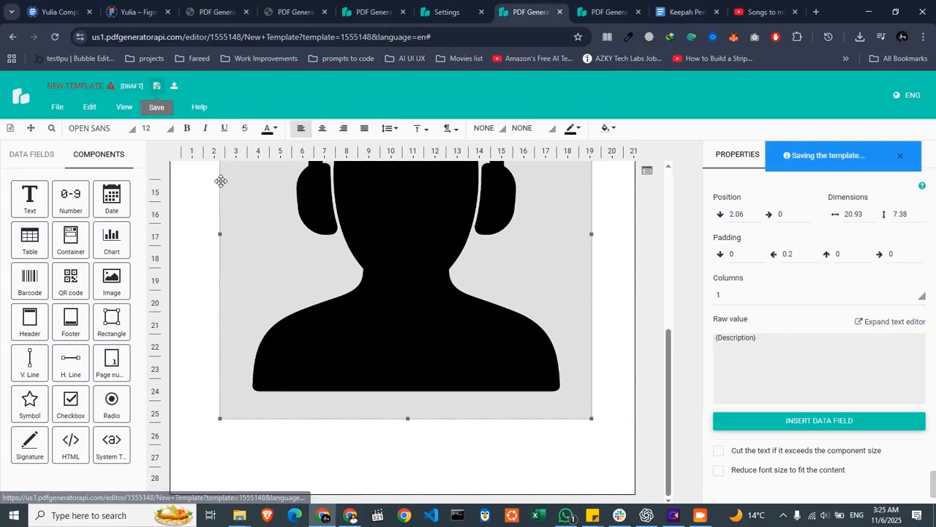
- Switch to the Bubble API Connector, reinitialize the call against the saved template and copy the document URL from the raw data
key(alt+Tab)
click(251, 6)
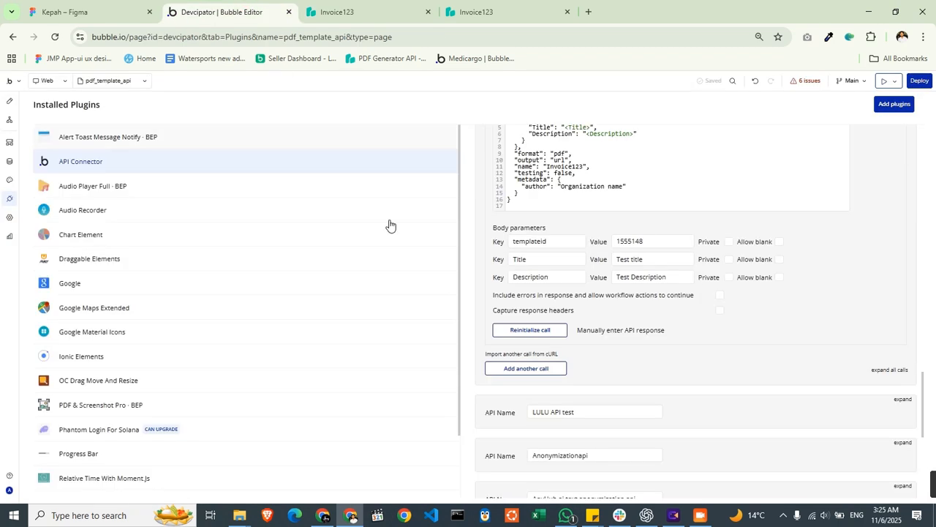
click(549, 329)
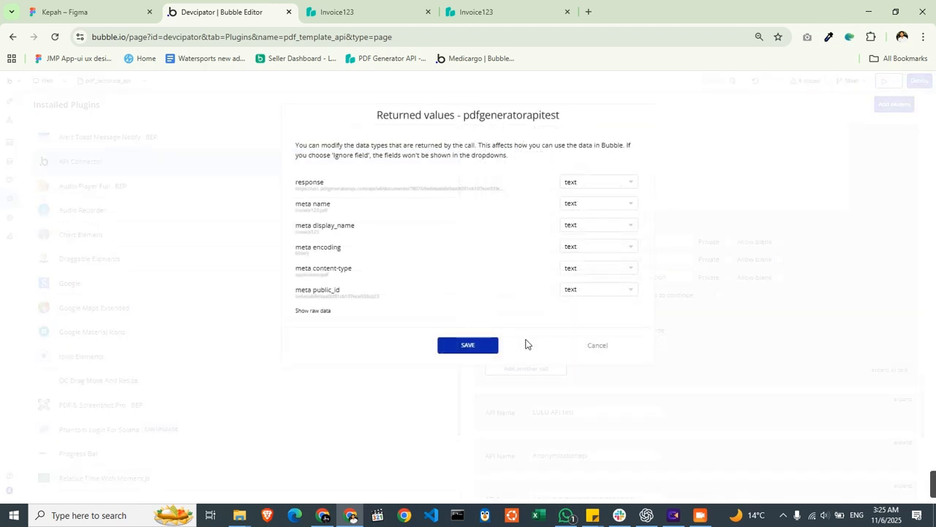
click(313, 310)
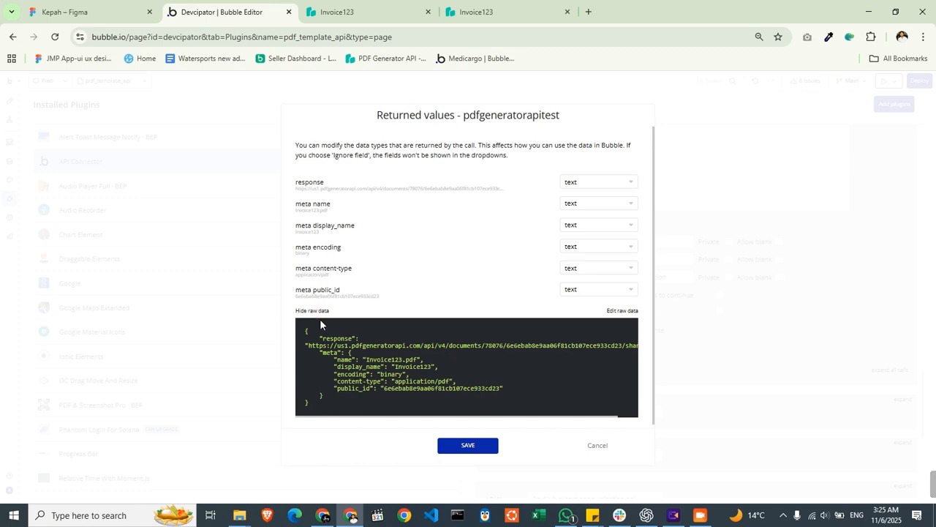
click(308, 341)
drag(415, 342, 622, 347)
key(ctrl+c)
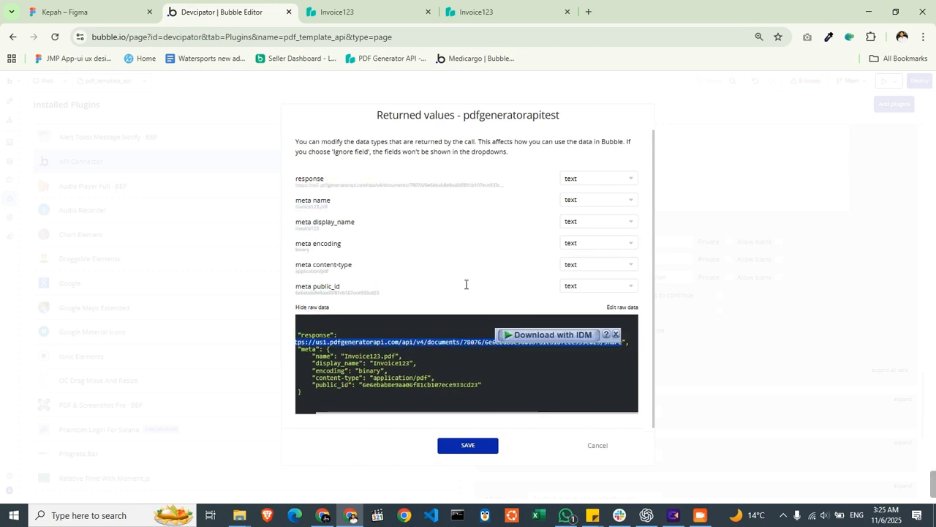
- Open the copied URL in the first Invoice123 tab and close the duplicate Invoice123 tab
click(366, 11)
click(368, 37)
key(ctrl+v)
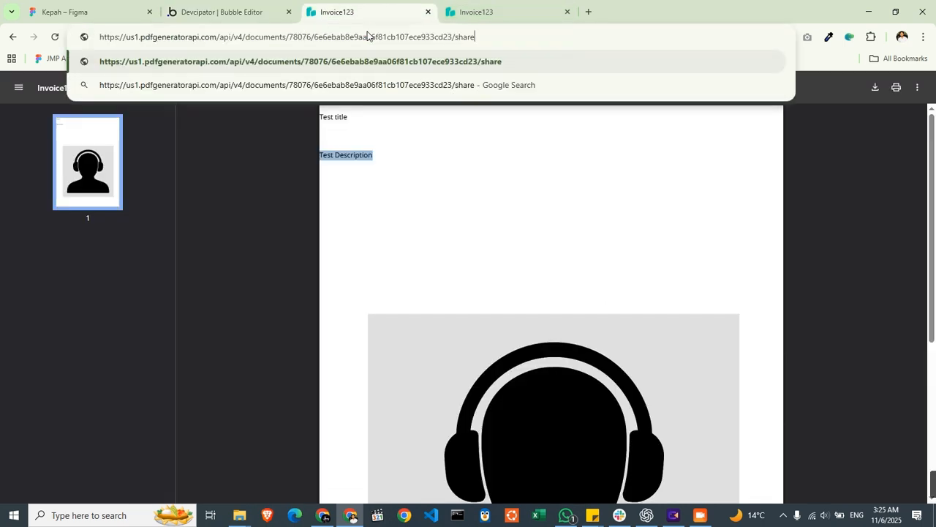
key(Return)
click(567, 12)
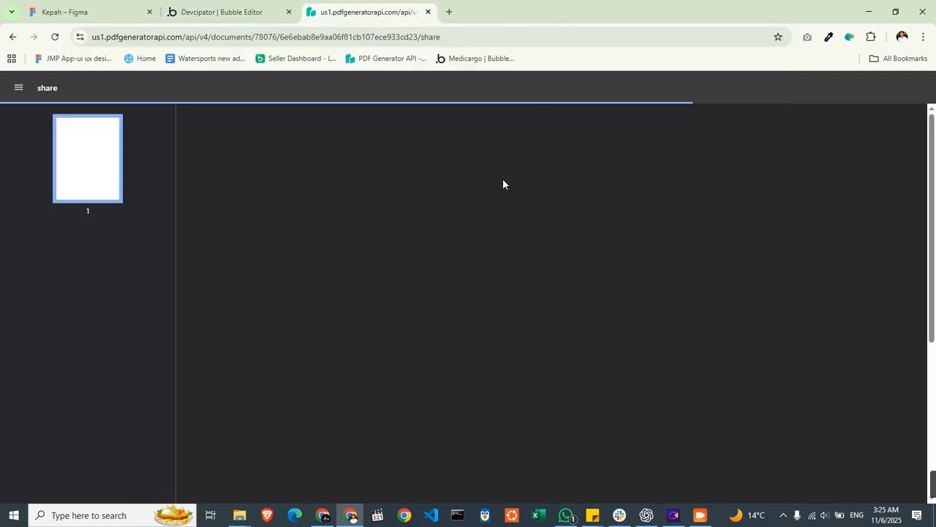
- Check the title formatting, description and image in the regenerated PDF and compare them with the template
double_click(528, 120)
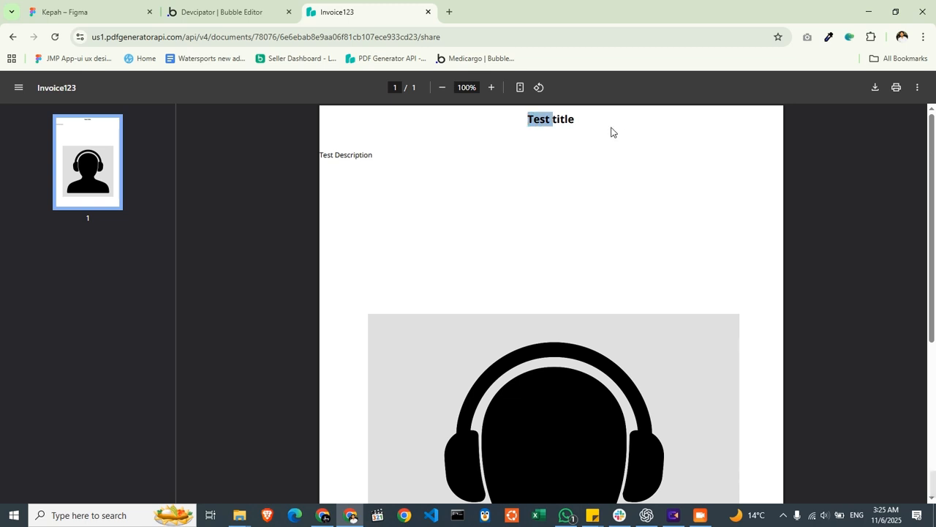
triple_click(341, 153)
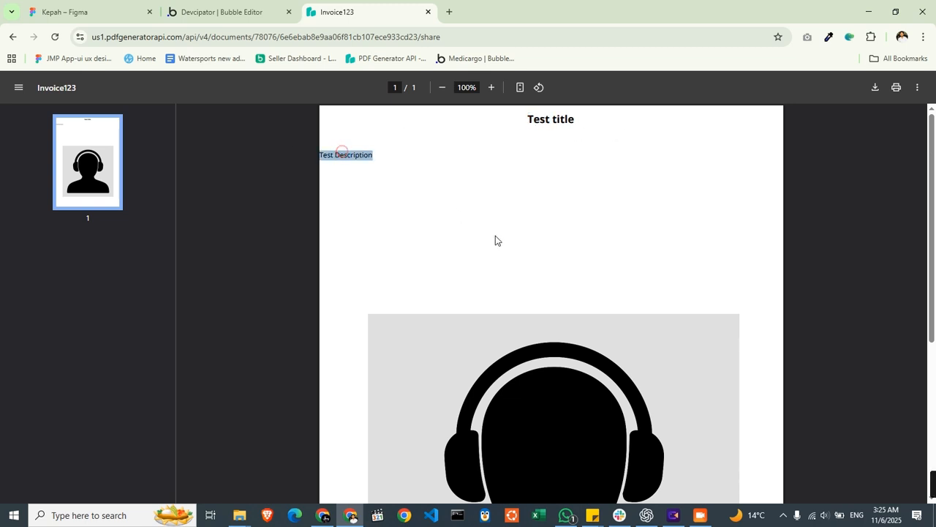
scroll(495, 240, down, 4)
scroll(473, 191, up, 4)
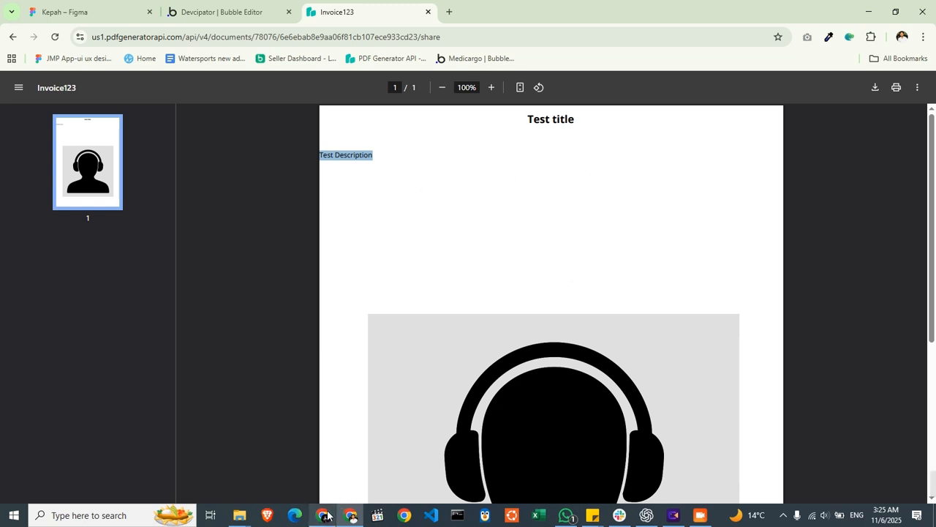
mouse_move(325, 515)
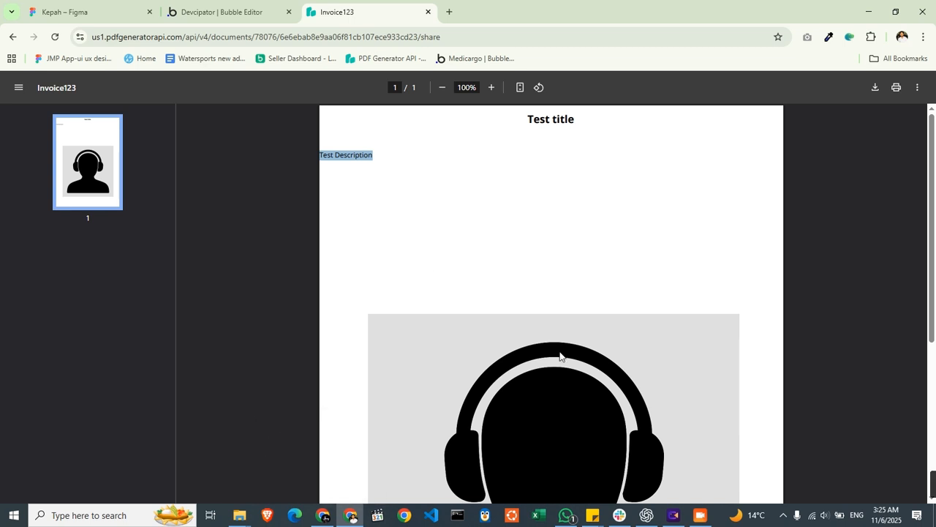
click(322, 515)
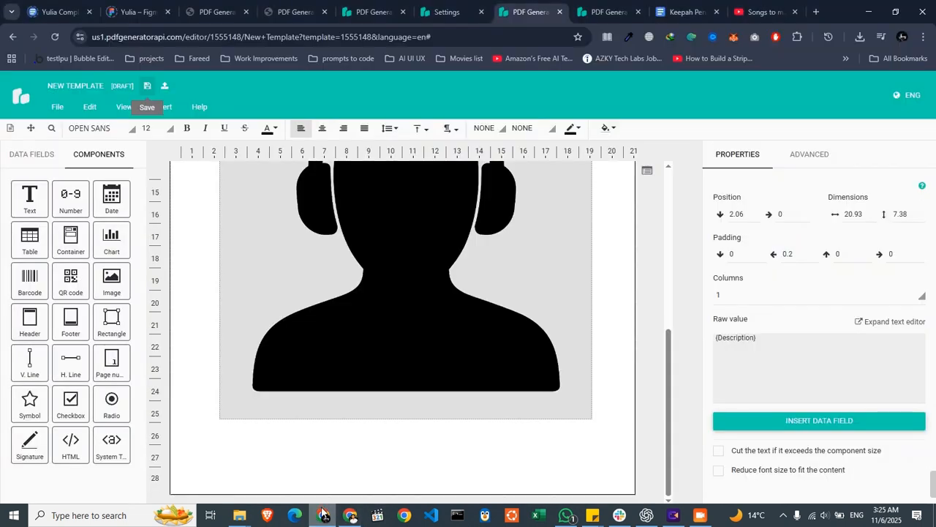
scroll(402, 376, up, 5)
scroll(424, 307, down, 3)
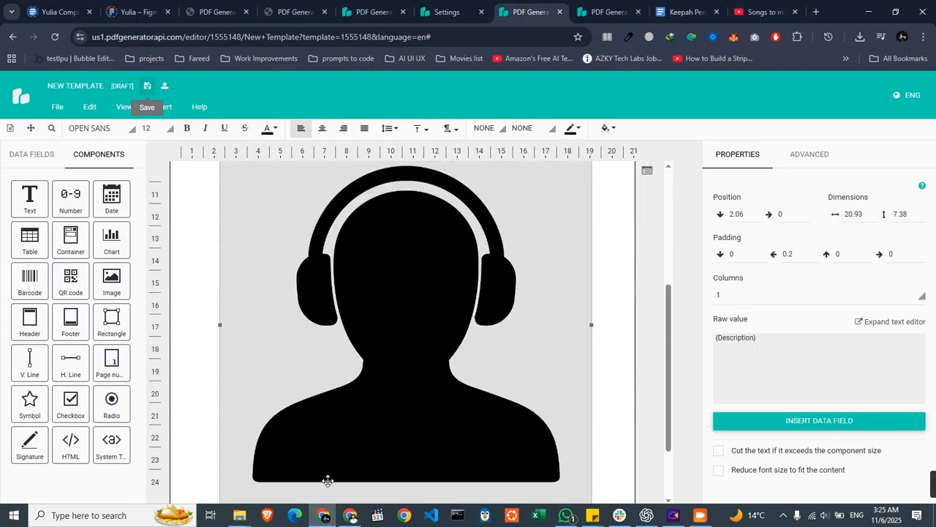
- Return to the Bubble editor and save the returned values of the pdfgeneratorapitest call
click(350, 515)
click(275, 11)
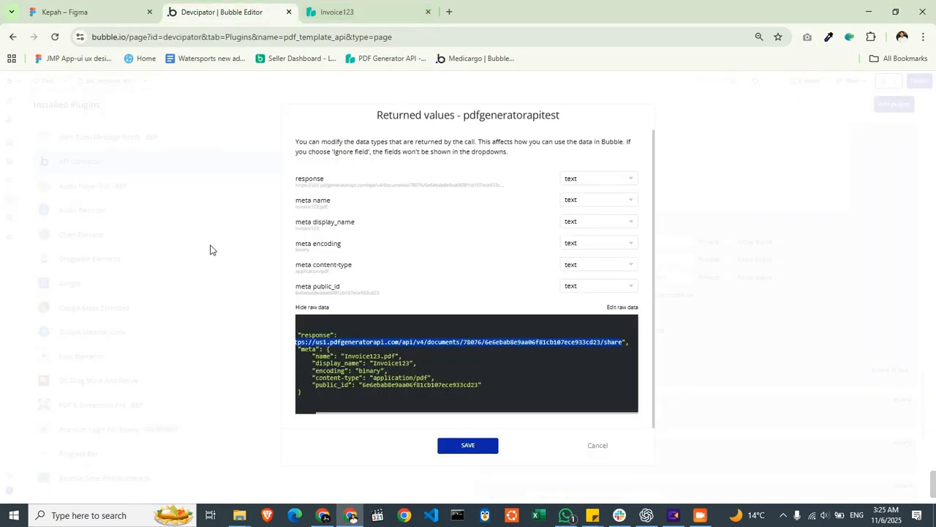
click(485, 446)
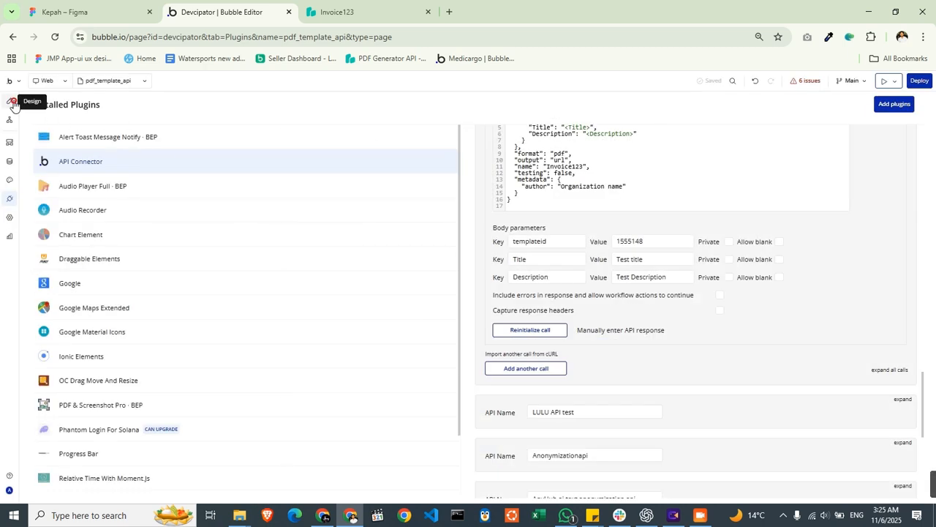
- Place a text element in the upper part of the pdf_template_api page and an input directly below it
click(10, 101)
drag(82, 314, 477, 177)
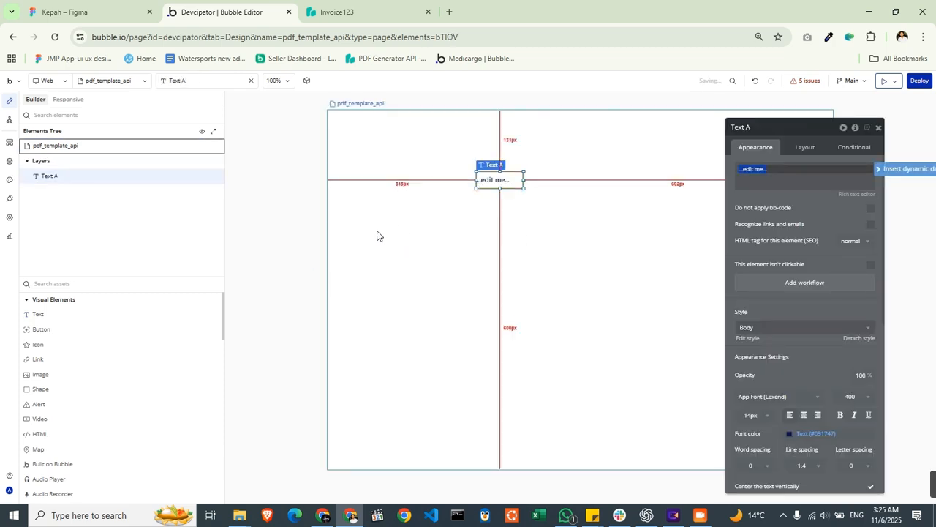
click(68, 285)
text(input)
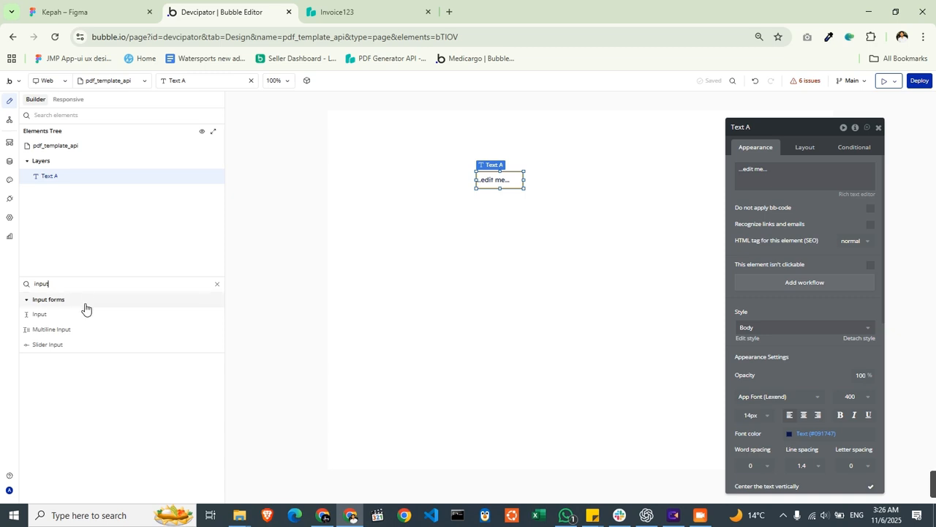
click(73, 313)
click(498, 193)
click(506, 180)
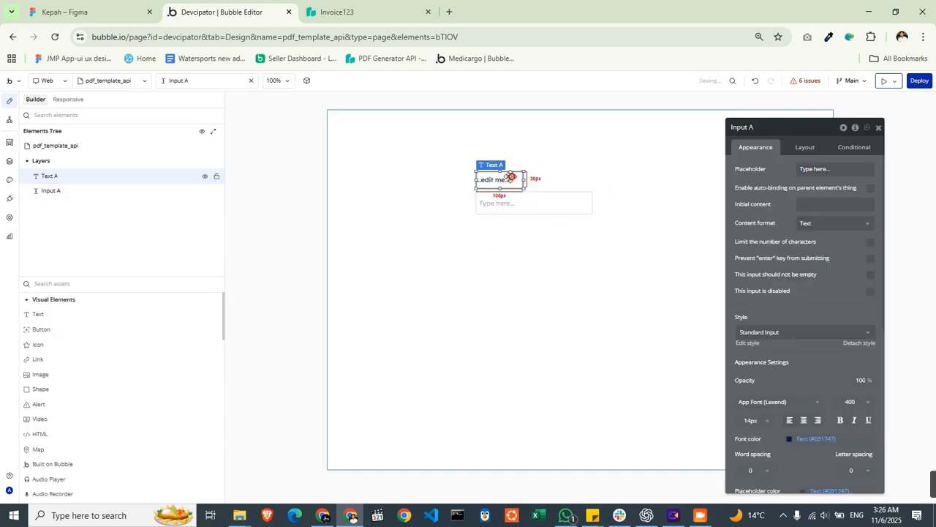
- Set the text element to "Give your title" and the input's placeholder to "Enter title here"
triple_click(748, 174)
text(c)
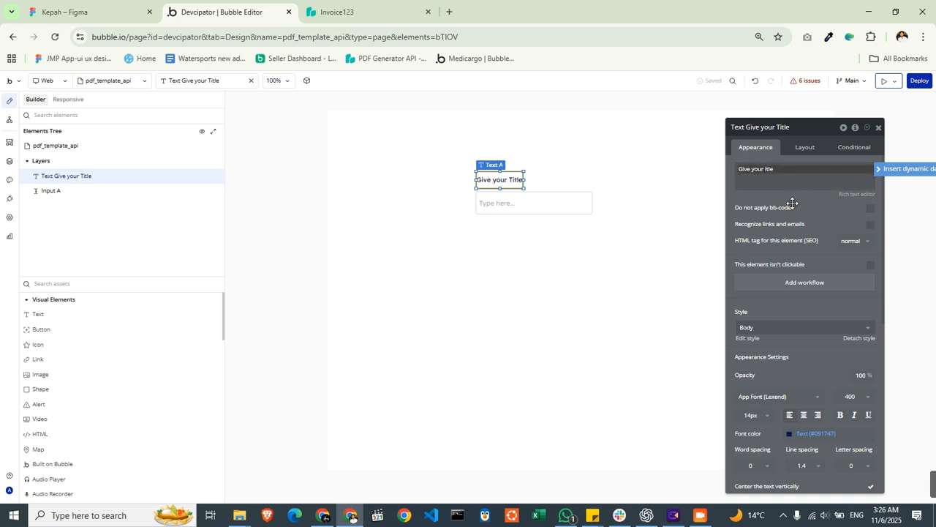
click(491, 221)
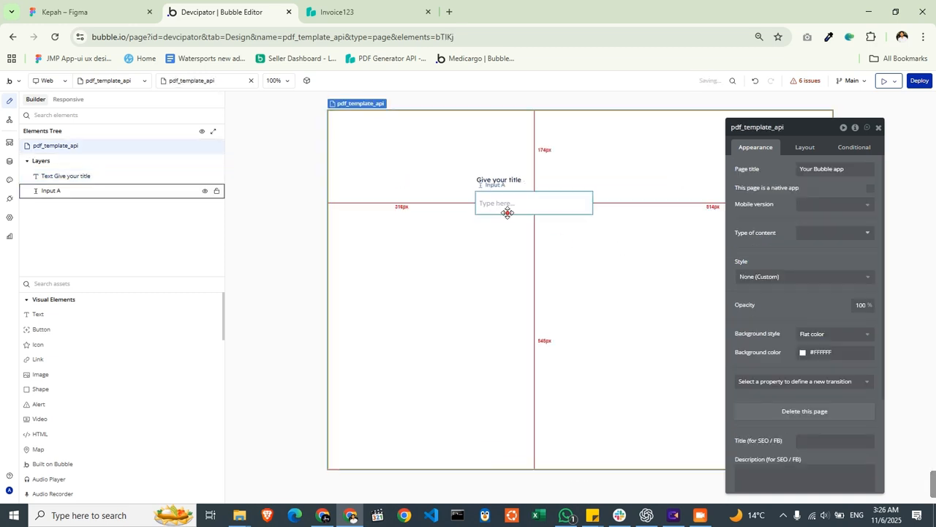
click(508, 211)
click(851, 169)
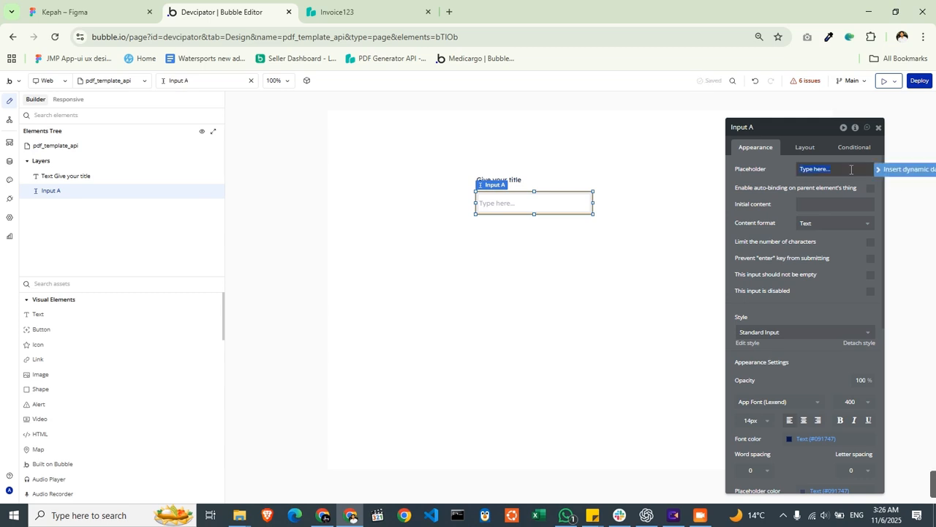
text(Er)
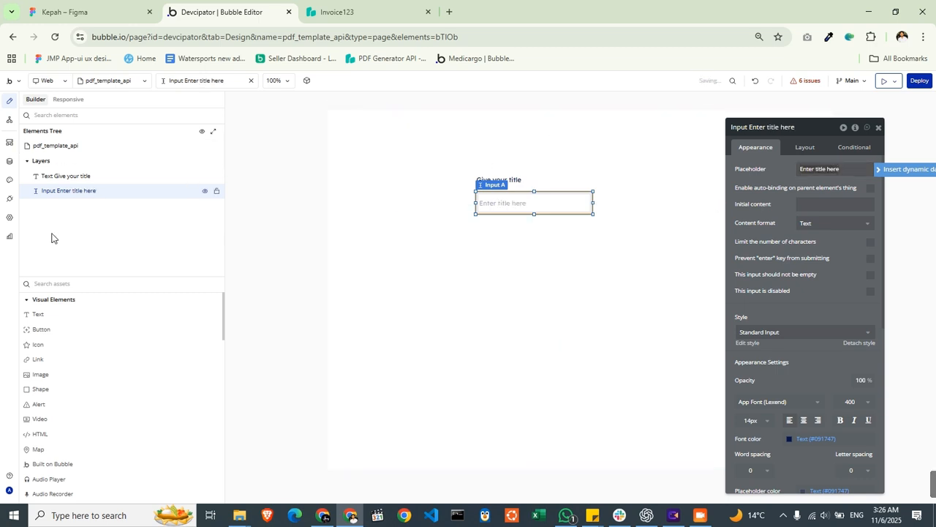
- Place a second text element below the title input, add a multiline input beneath it, and widen the multiline input well beyond the title input
click(88, 286)
click(58, 313)
click(489, 241)
click(124, 282)
text(mul)
click(79, 313)
click(506, 282)
drag(520, 295, 490, 280)
drag(578, 289, 726, 316)
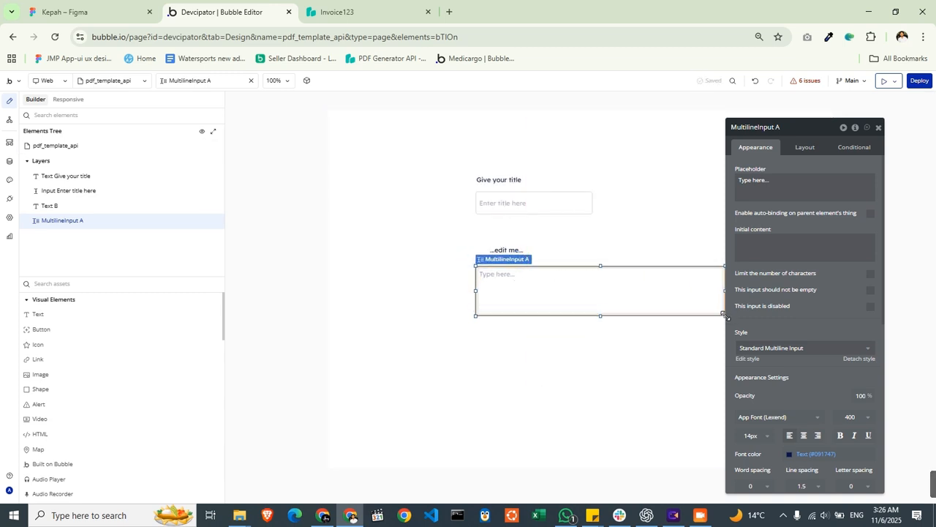
- Align the second text with the multiline input's left edge, set it to "Description here", and widen the "Give your title" text
click(581, 203)
click(493, 254)
drag(493, 254, 483, 259)
triple_click(777, 180)
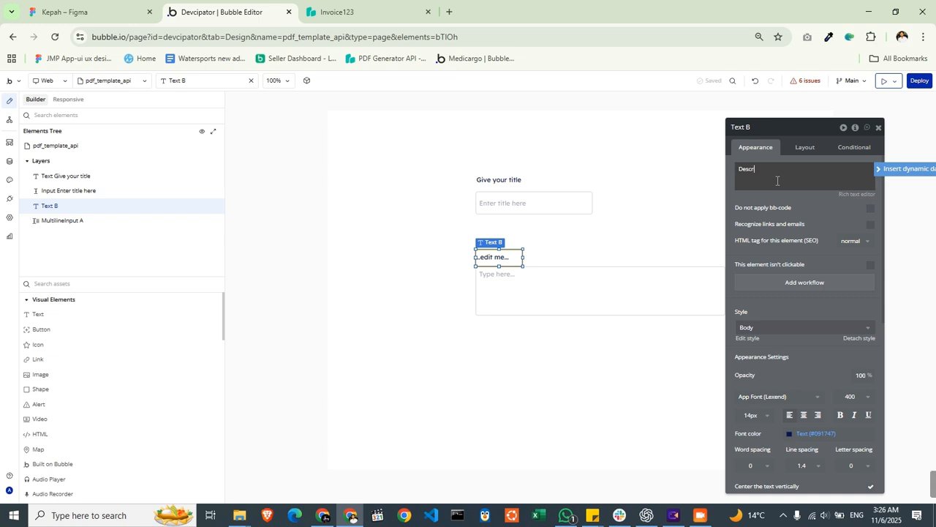
text(Description here)
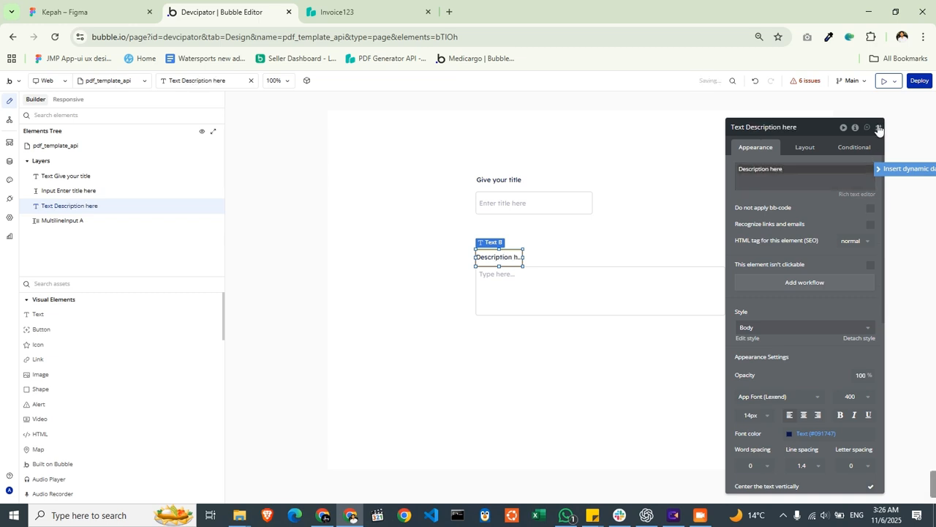
click(879, 129)
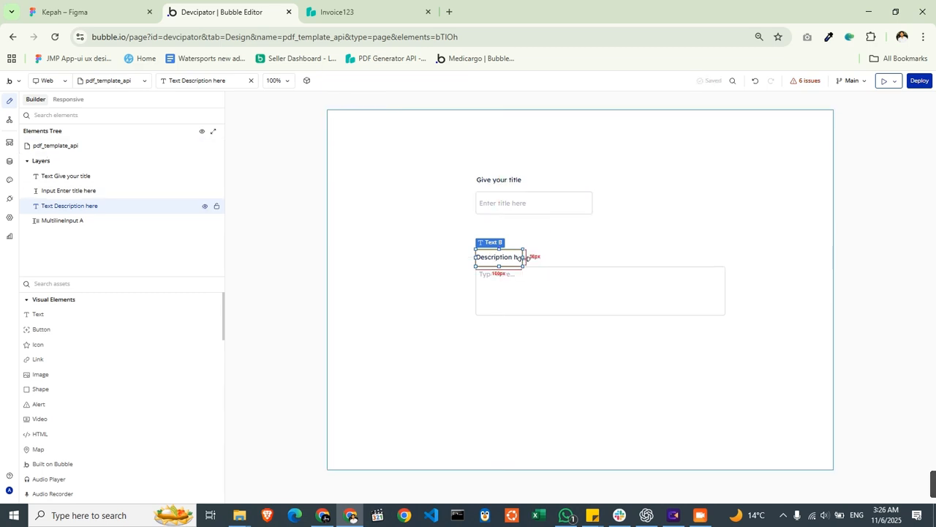
double_click(521, 177)
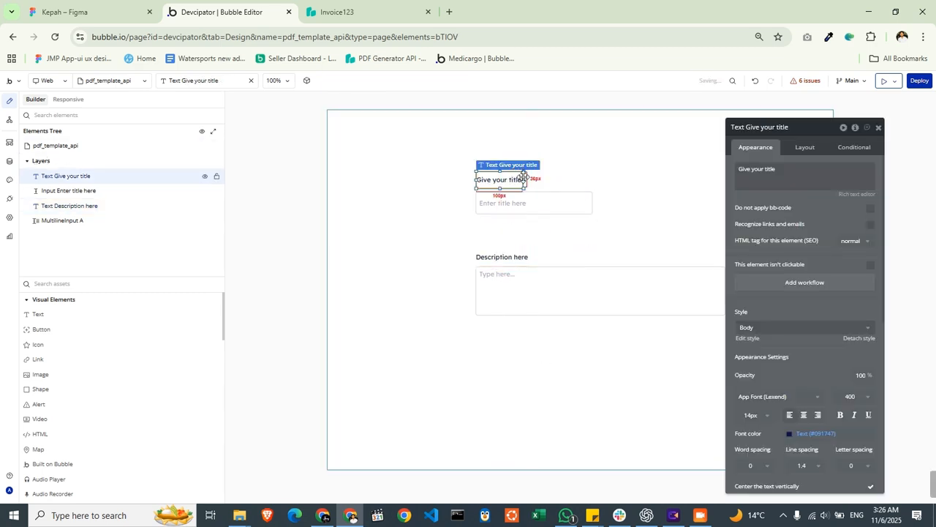
drag(523, 178, 599, 180)
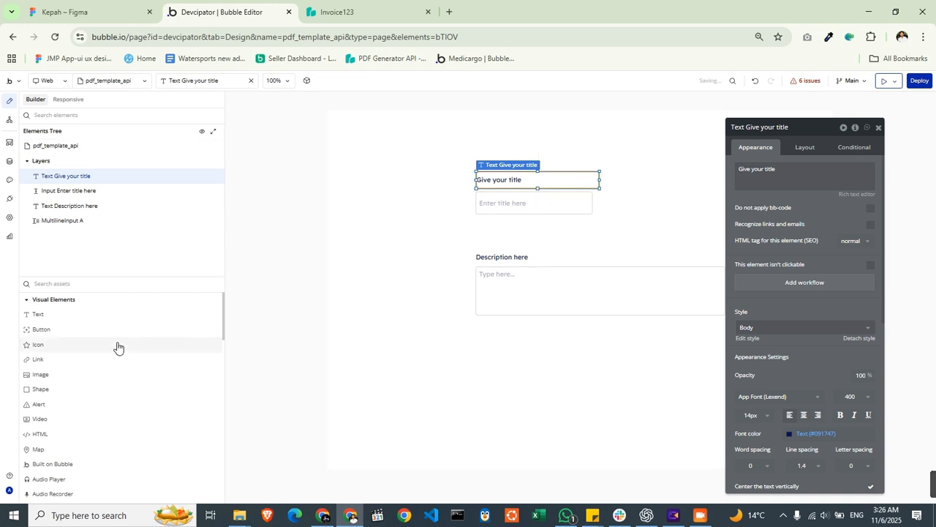
- Place a button below the multiline input and align it with that input's left edge
click(68, 283)
text(ge)
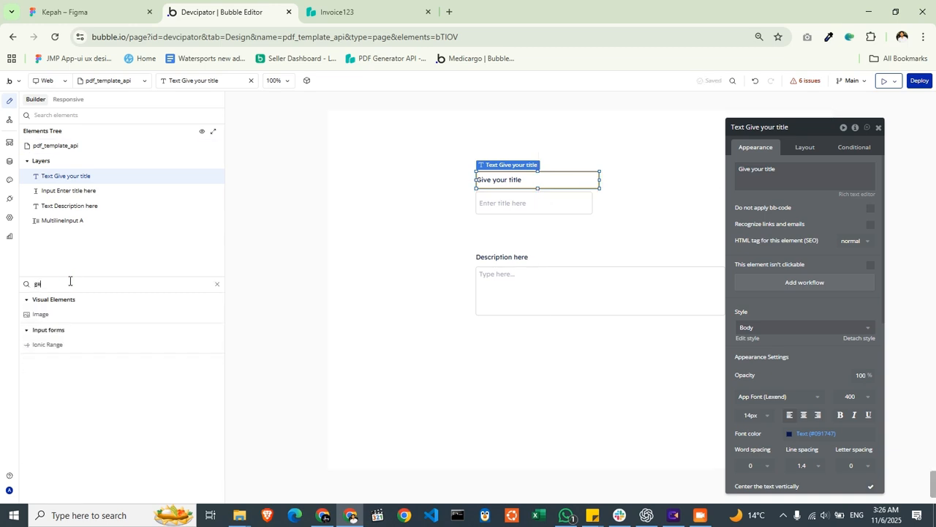
key(BackSpace)
key(BackSpace)
text(bu)
click(70, 313)
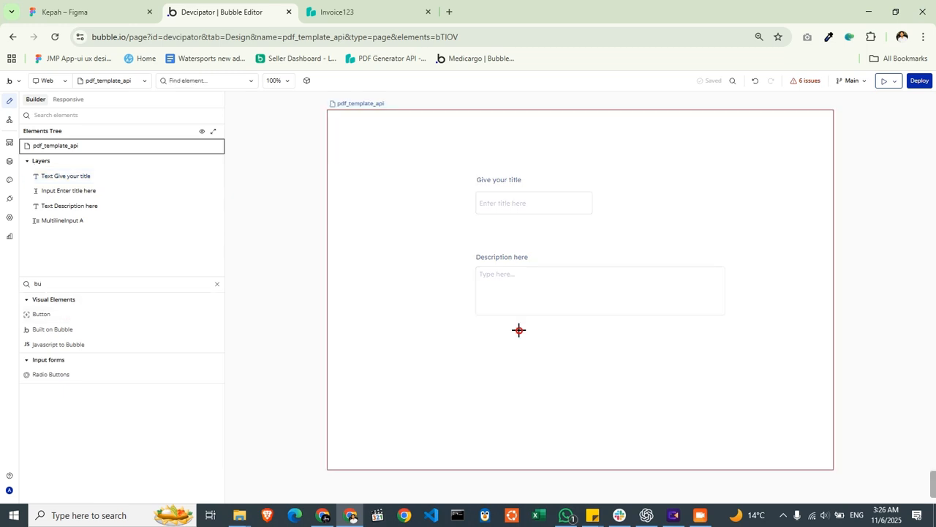
click(518, 330)
drag(554, 342, 511, 342)
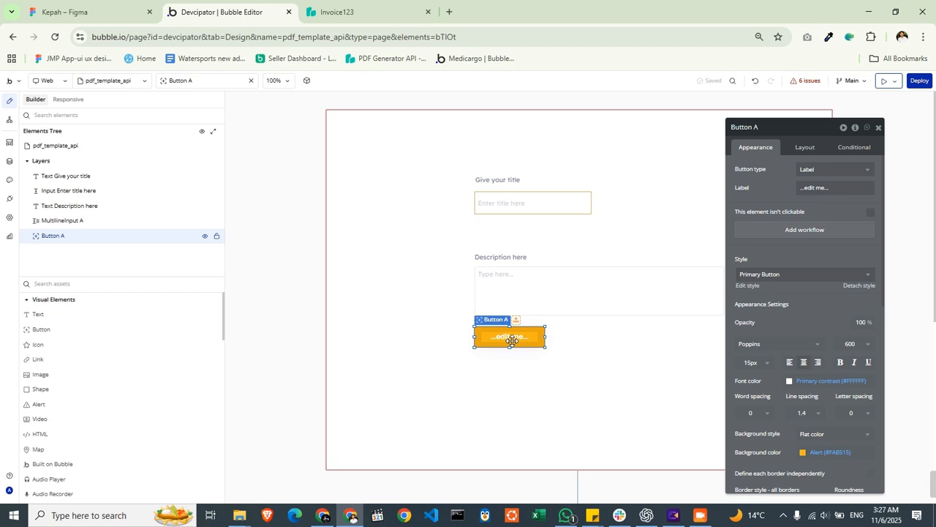
- Label the button "Generate and view" and widen it to fit the label
click(827, 185)
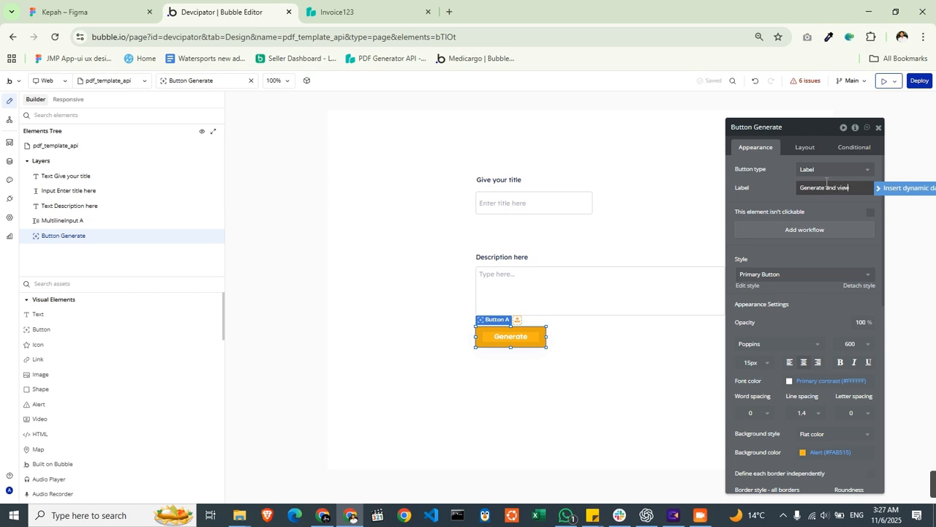
drag(542, 335, 607, 337)
click(638, 333)
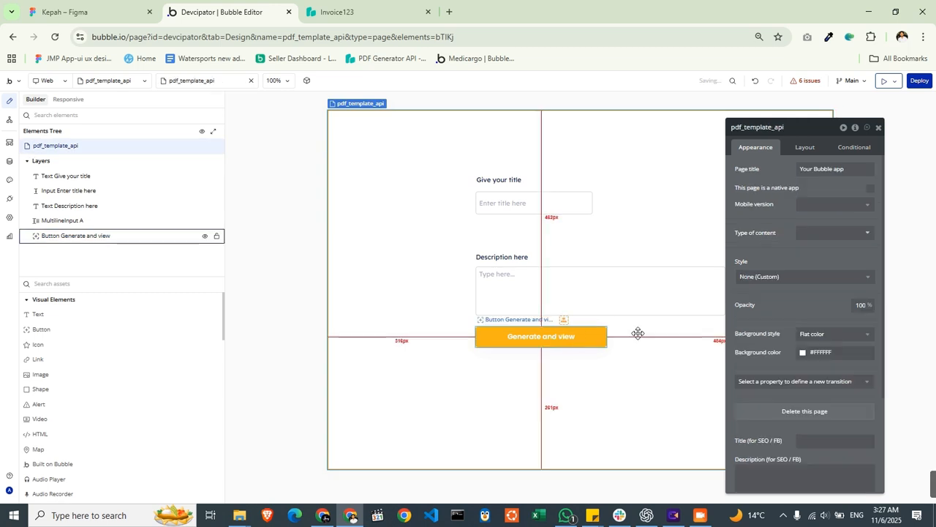
- Create a click workflow for the "Generate and view" button and search its available actions for "pdf"
click(598, 336)
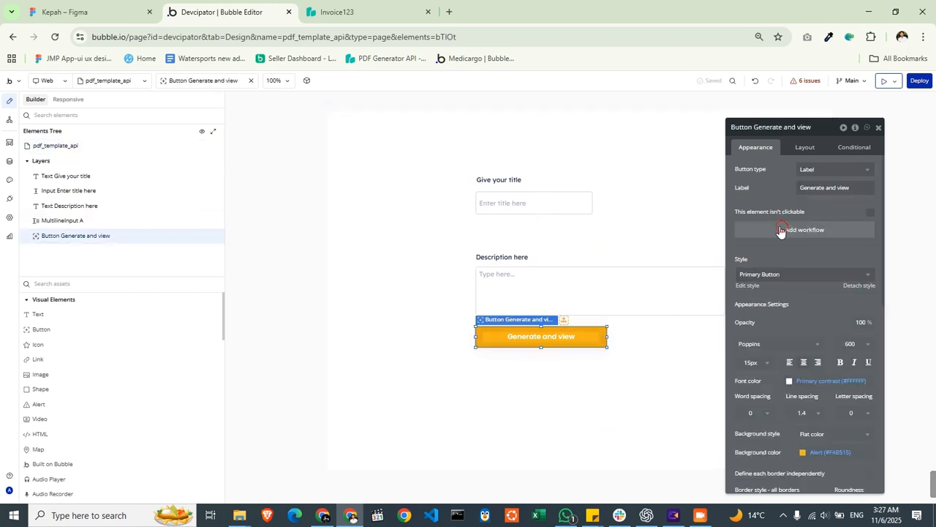
click(780, 231)
click(562, 161)
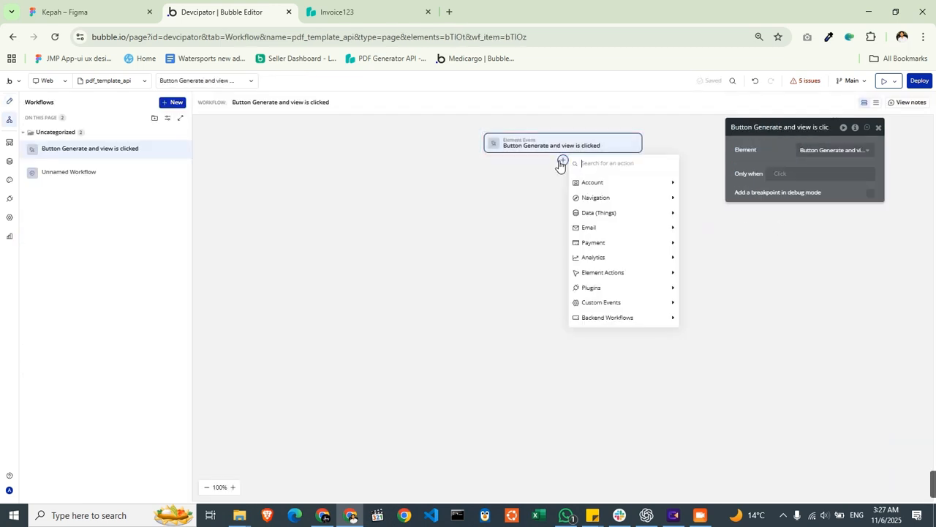
text(pdf)
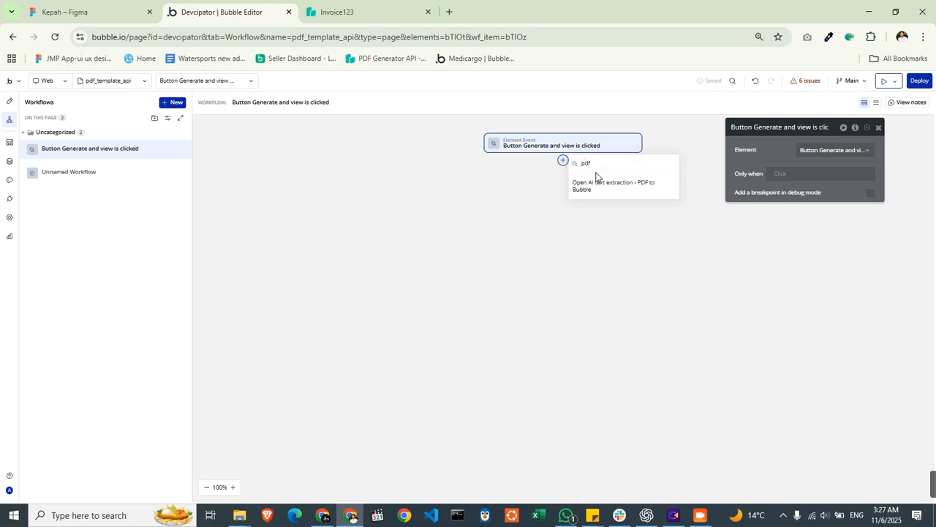
- Change the pdfgeneratorapitest call in the API Connector to be used as an Action
click(11, 201)
scroll(658, 314, up, 4)
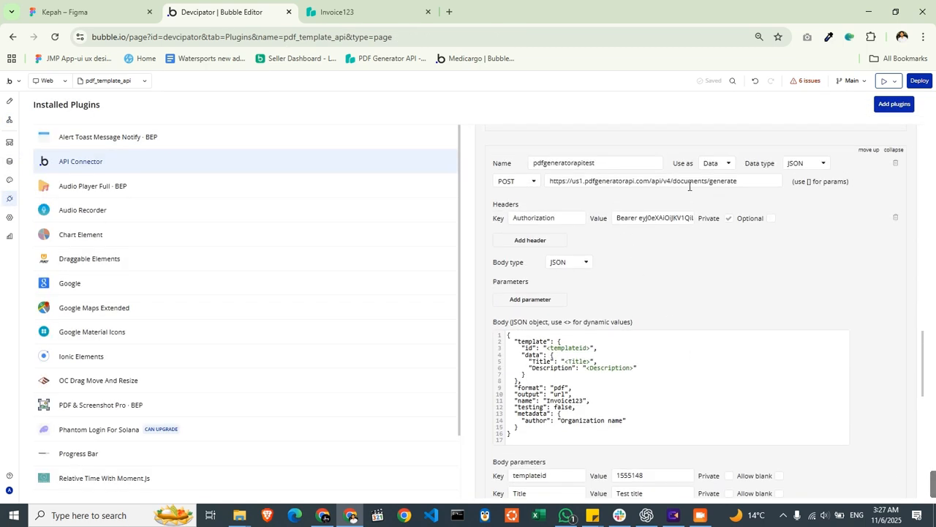
scroll(525, 214, up, 1)
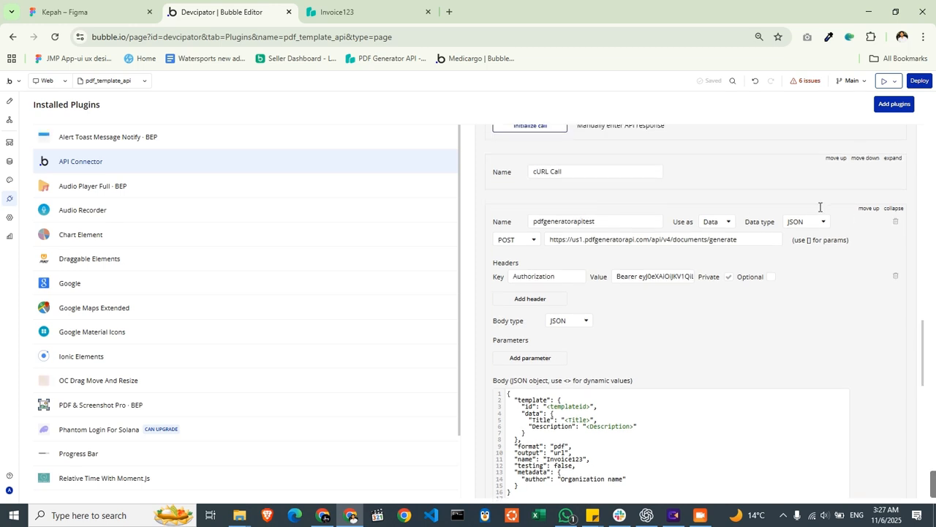
click(718, 222)
click(720, 250)
- Return to the "Generate and view" button's workflow and add the "PDFGENERATORAPI - pdfgeneratorapitest" action
click(9, 100)
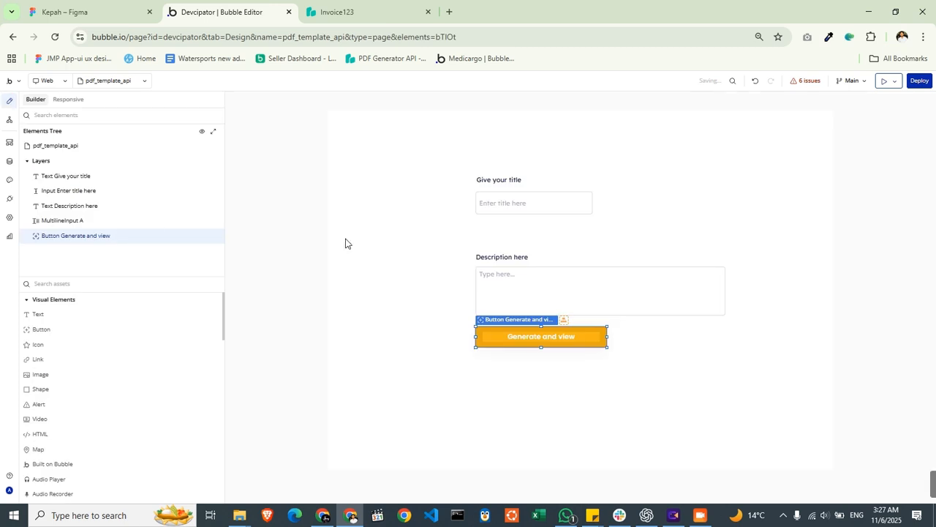
double_click(550, 335)
click(801, 229)
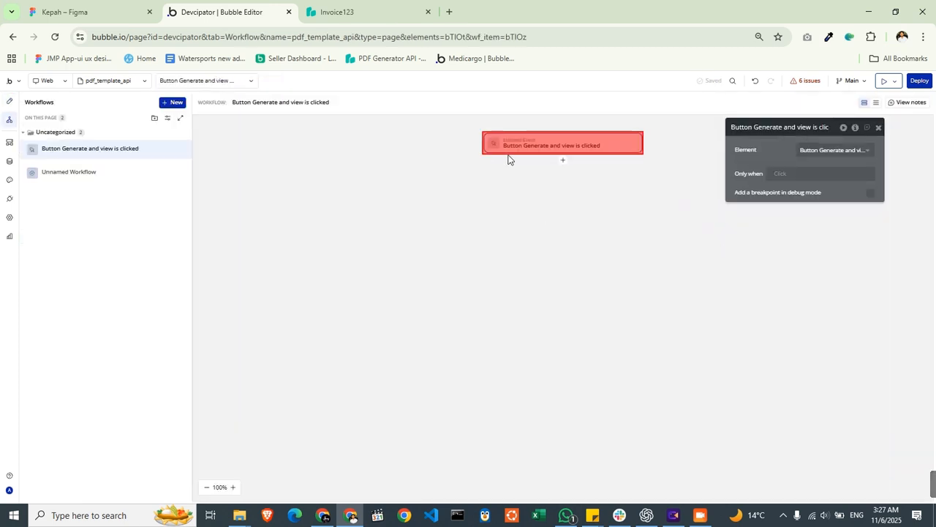
click(563, 161)
text(pdf)
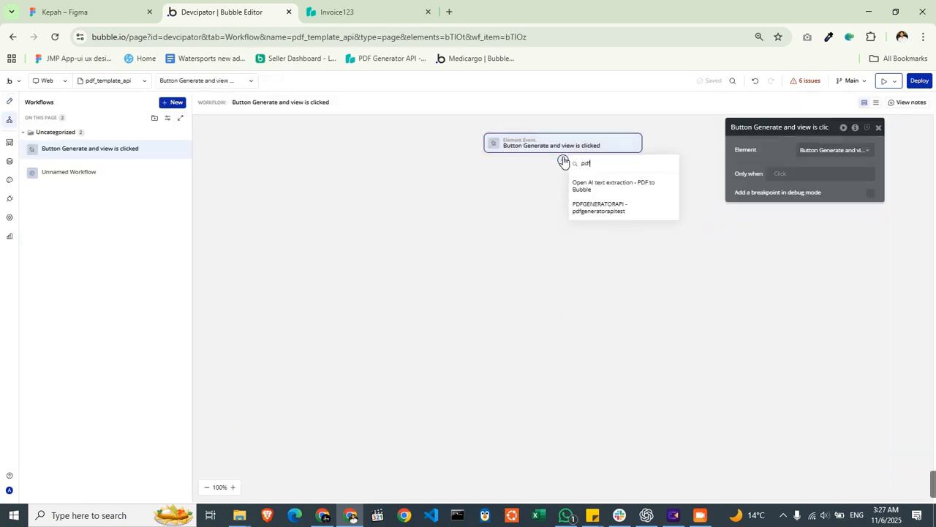
click(624, 210)
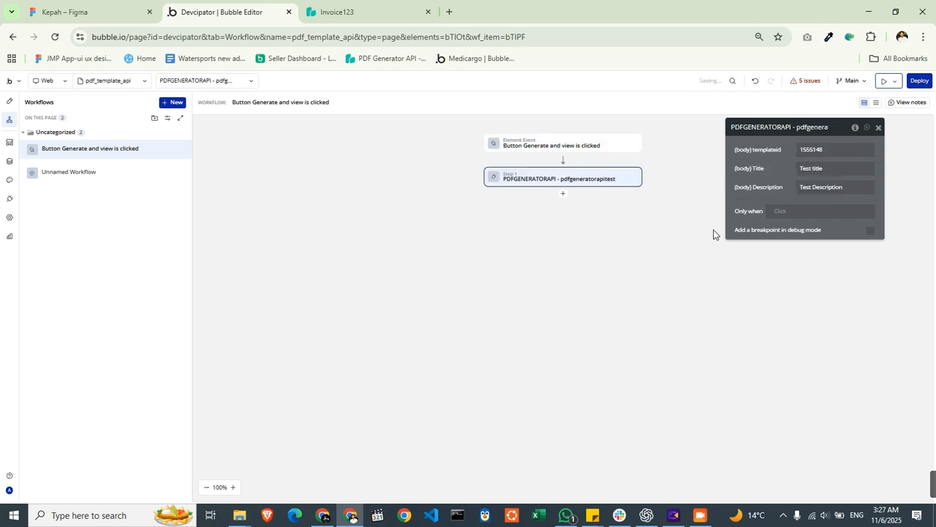
- Set the API action's Title parameter to the dynamic value of the "Enter title here" input
double_click(820, 153)
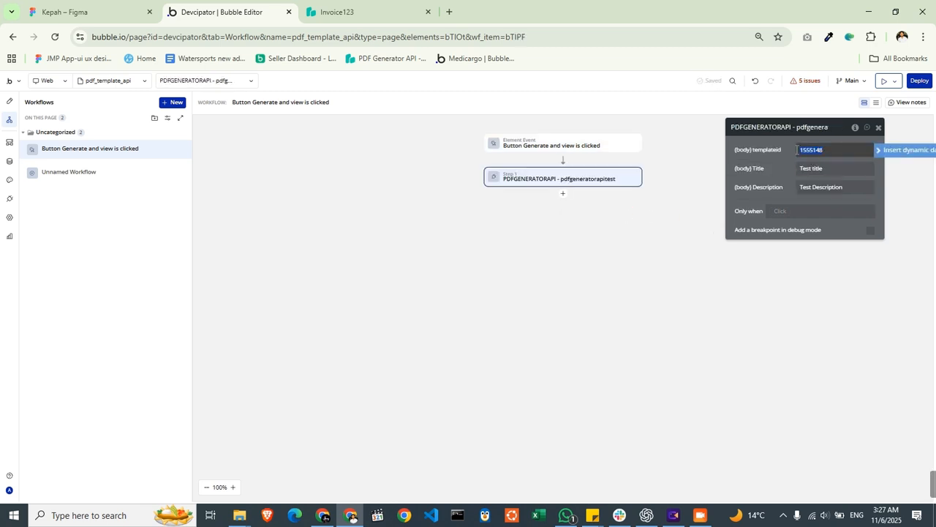
click(813, 168)
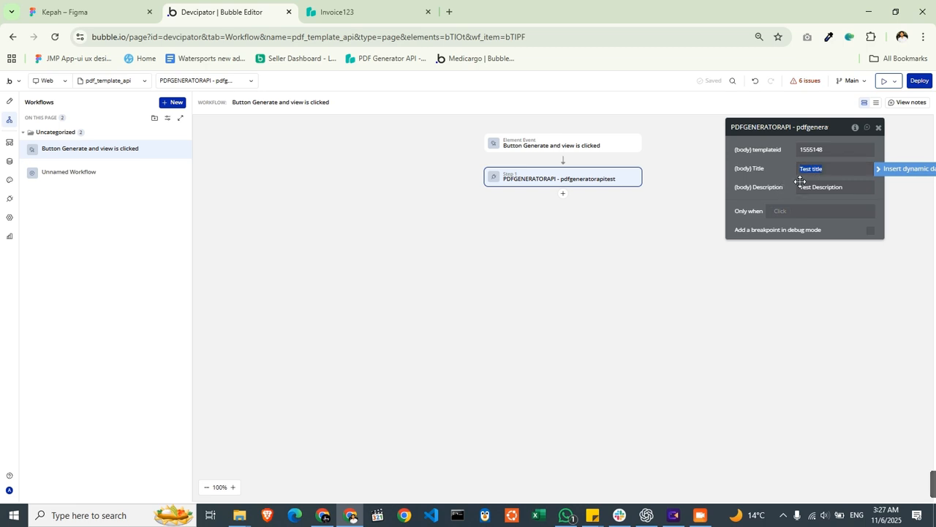
click(805, 188)
drag(790, 199, 712, 255)
click(755, 221)
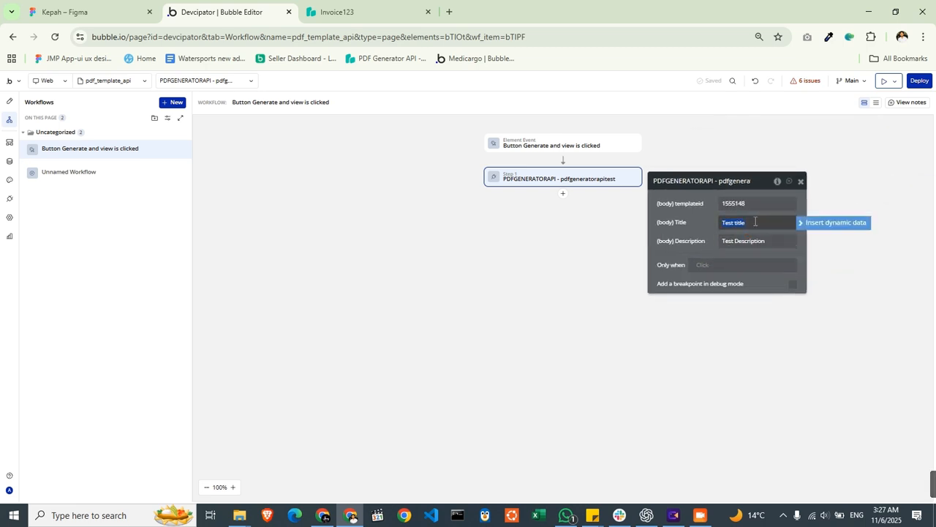
click(817, 223)
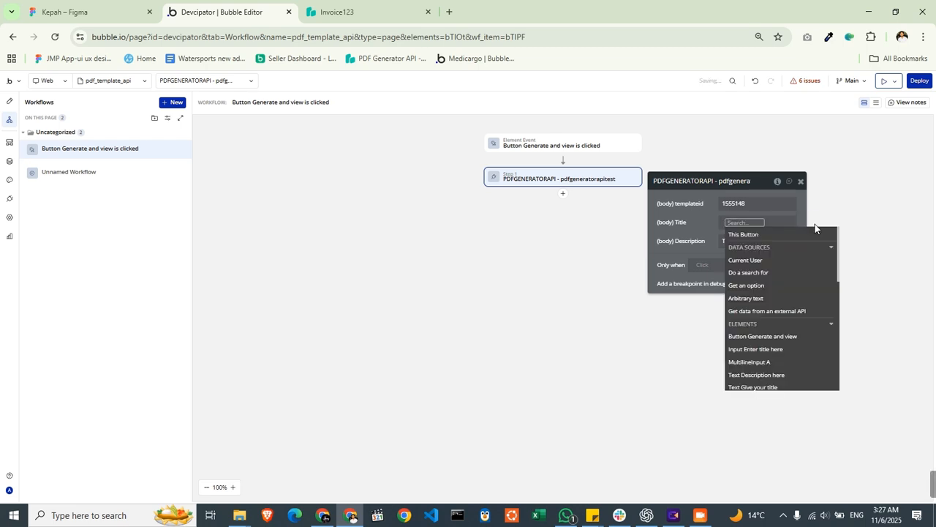
text(input)
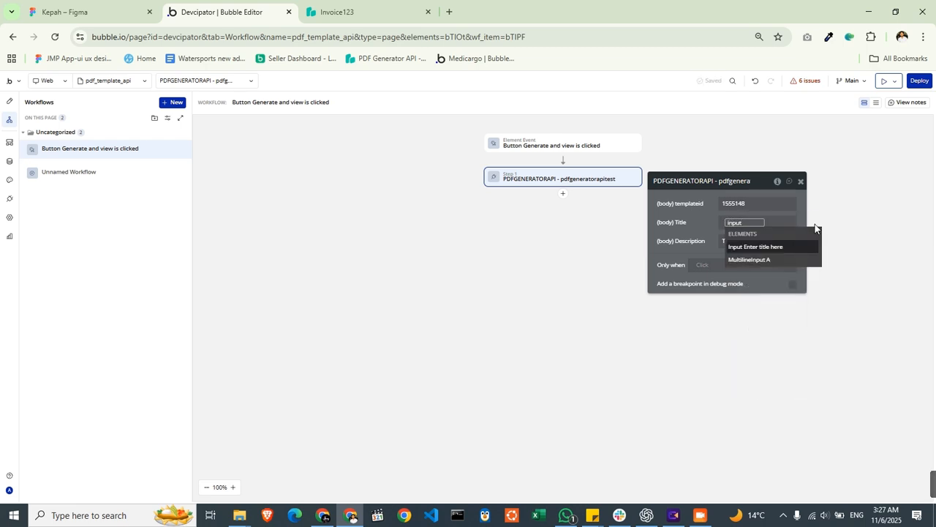
click(761, 258)
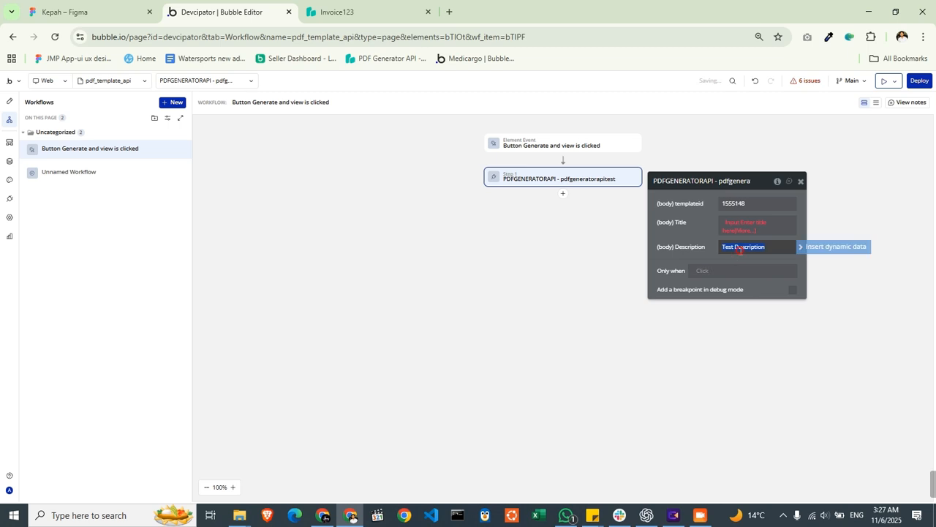
click(747, 230)
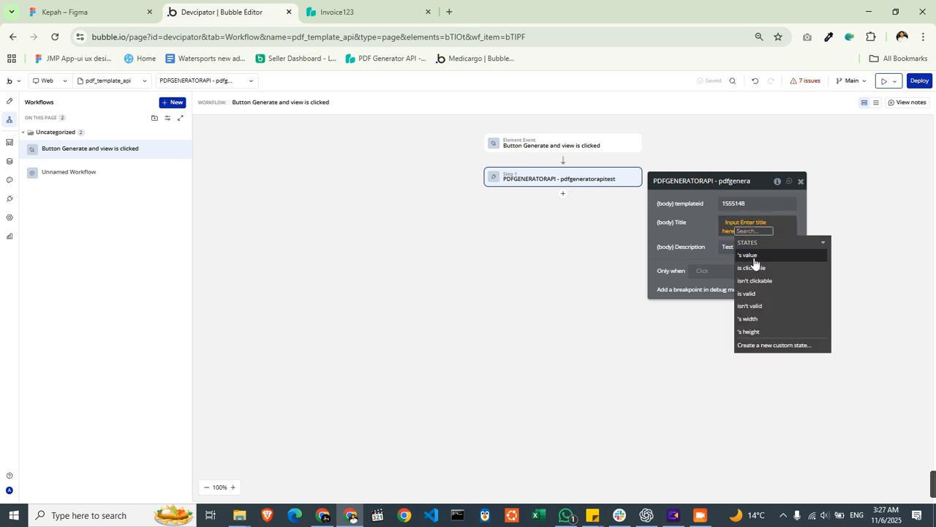
click(754, 256)
- Set the API action's Description parameter to MultilineInput A's value
click(713, 247)
click(813, 245)
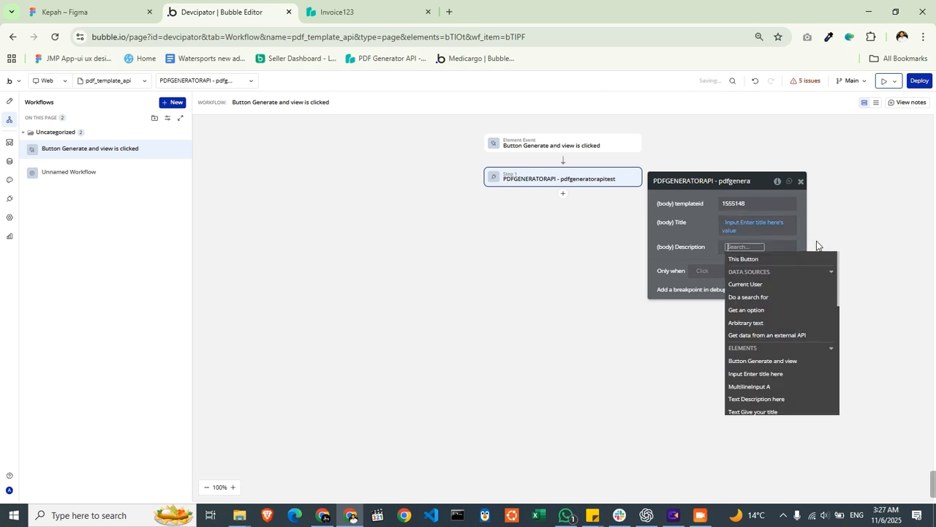
text(input)
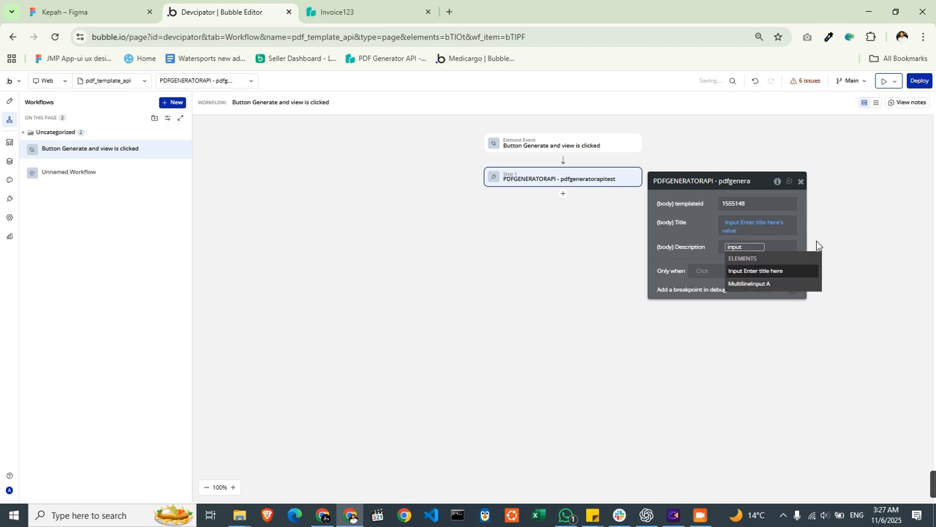
key(Down)
key(Return)
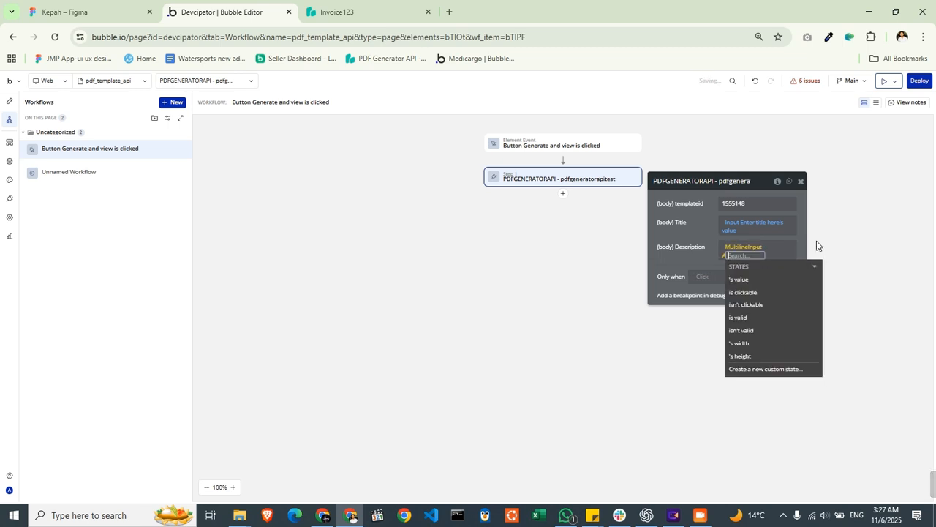
click(773, 279)
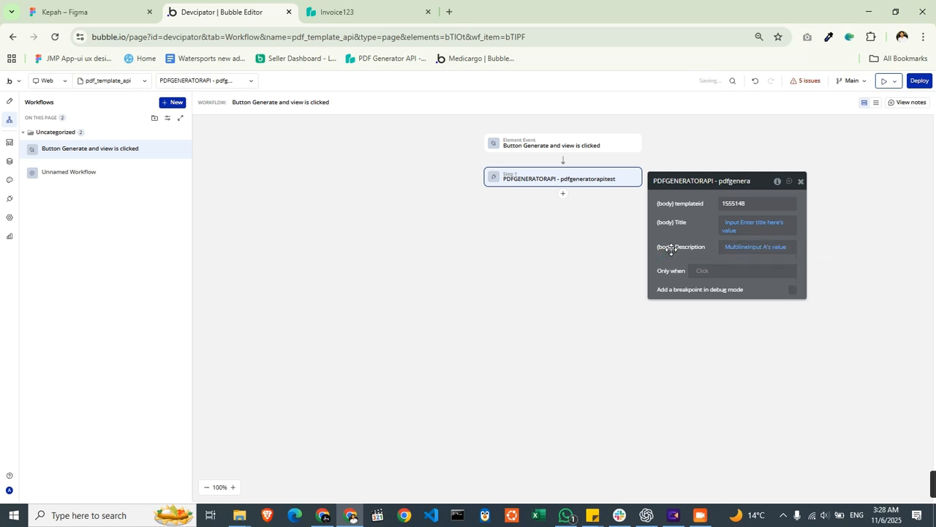
- Add an "Open an external website" action as step 2 of the workflow and set it to open in a new tab
click(563, 194)
text(open)
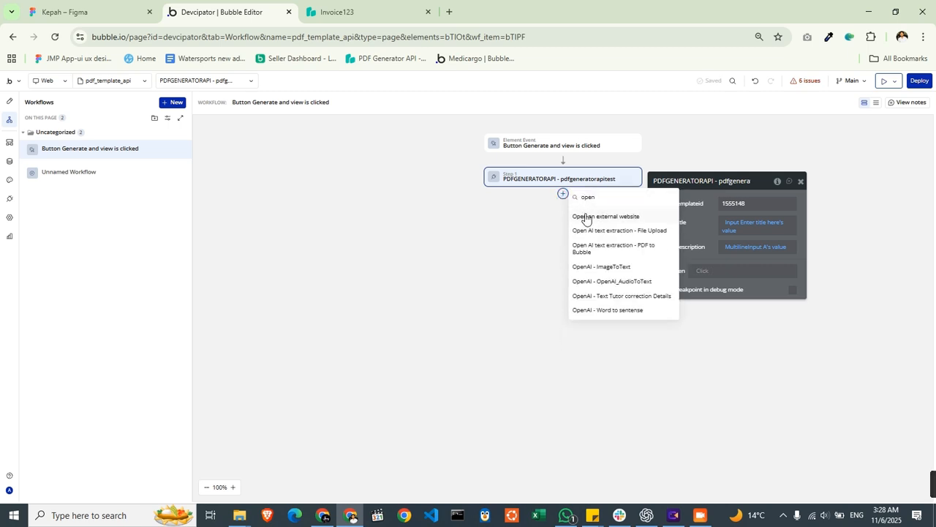
click(585, 216)
click(792, 248)
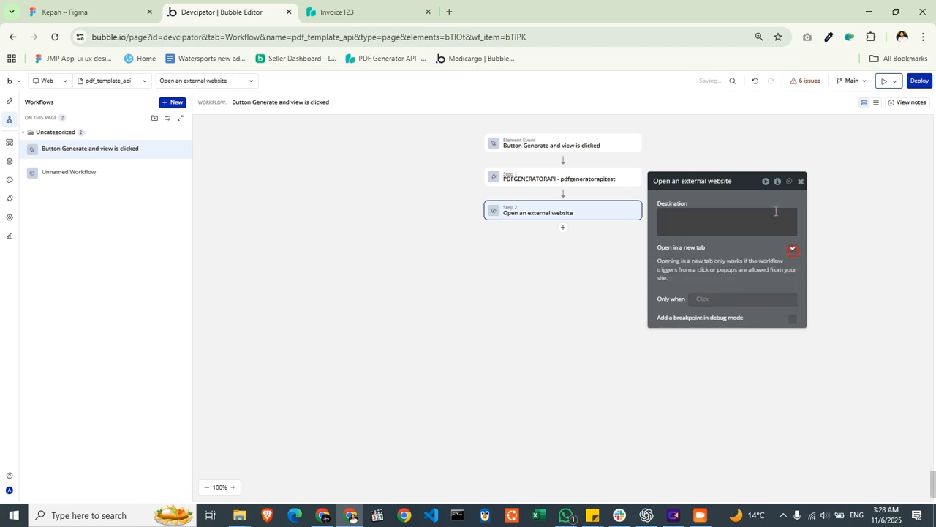
- Set the external website's Destination to the response of step 1, the PDFGENERATORAPI call
click(794, 233)
scroll(721, 241, down, 1)
click(685, 242)
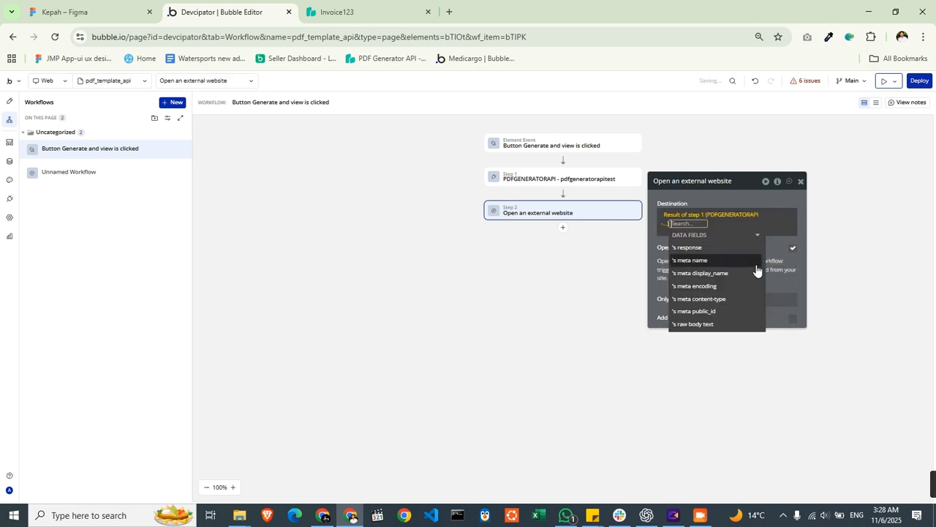
click(702, 248)
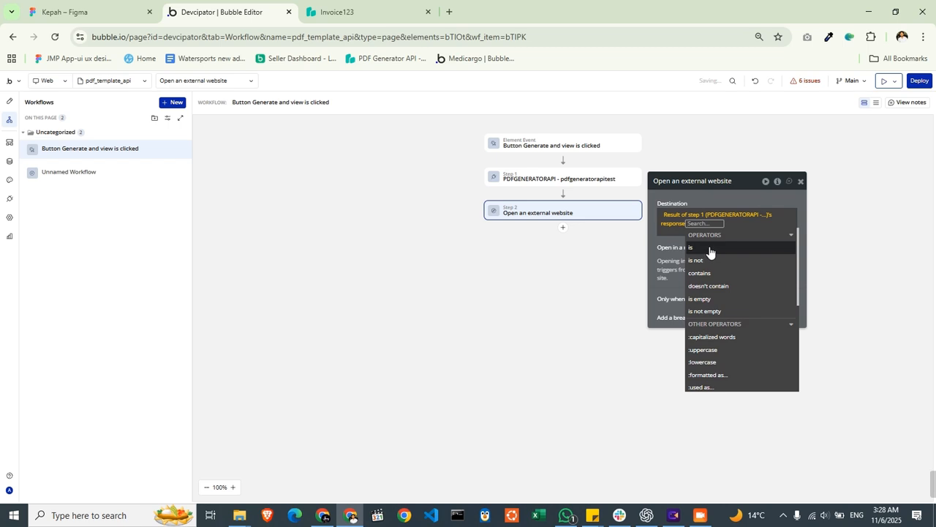
text(ue)
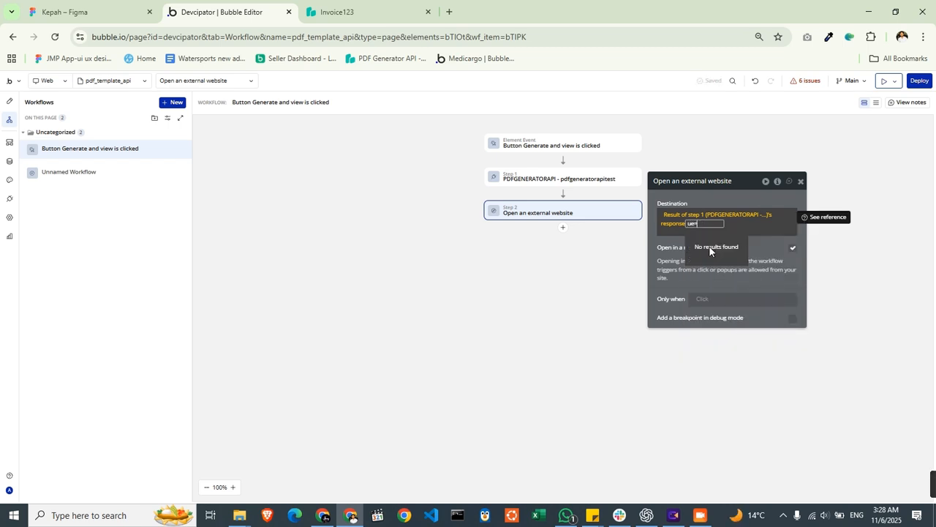
key(BackSpace)
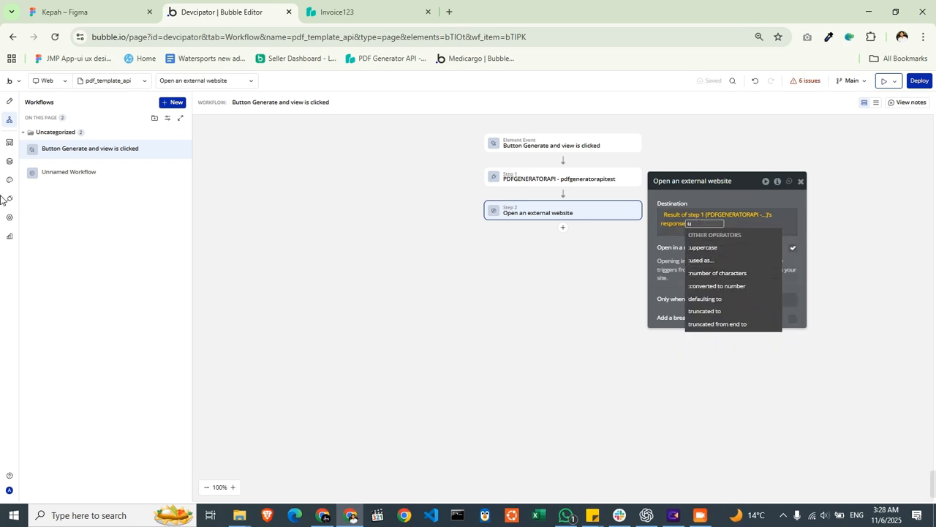
- Examine the response field in the pdfgeneratorapitest call's manual API response in the API Connector, leaving it unedited
click(10, 161)
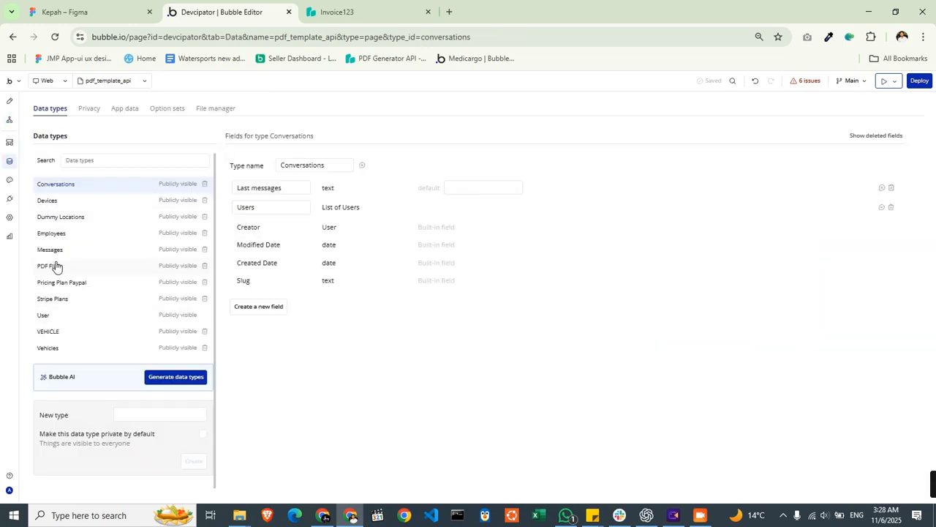
click(9, 198)
scroll(702, 344, down, 3)
click(615, 388)
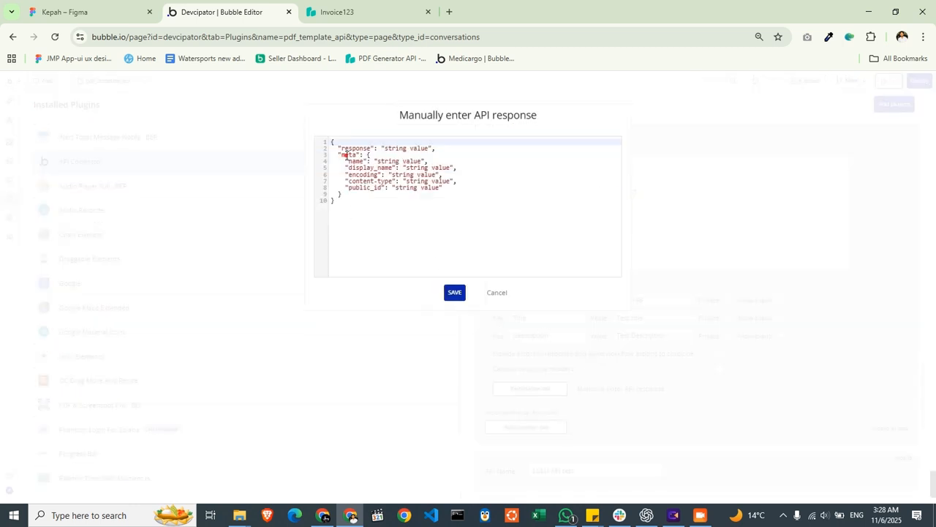
double_click(388, 161)
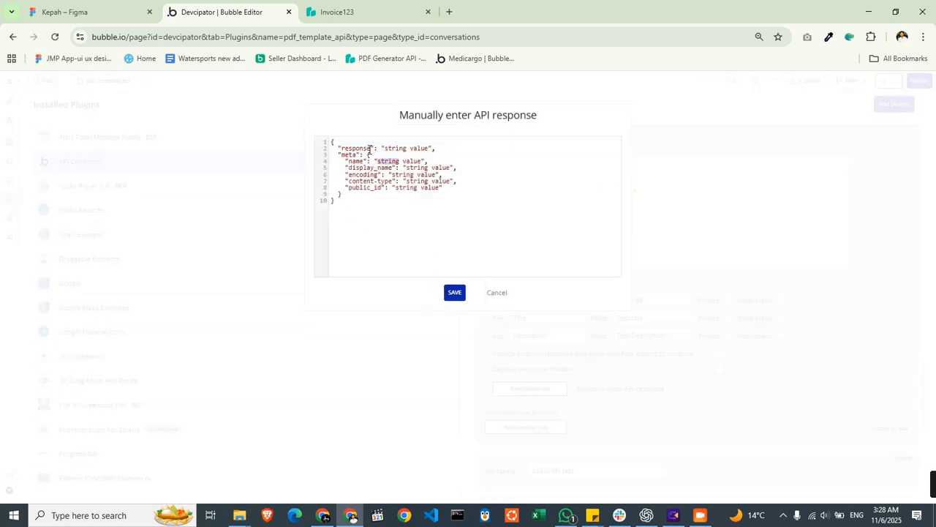
double_click(370, 150)
click(500, 293)
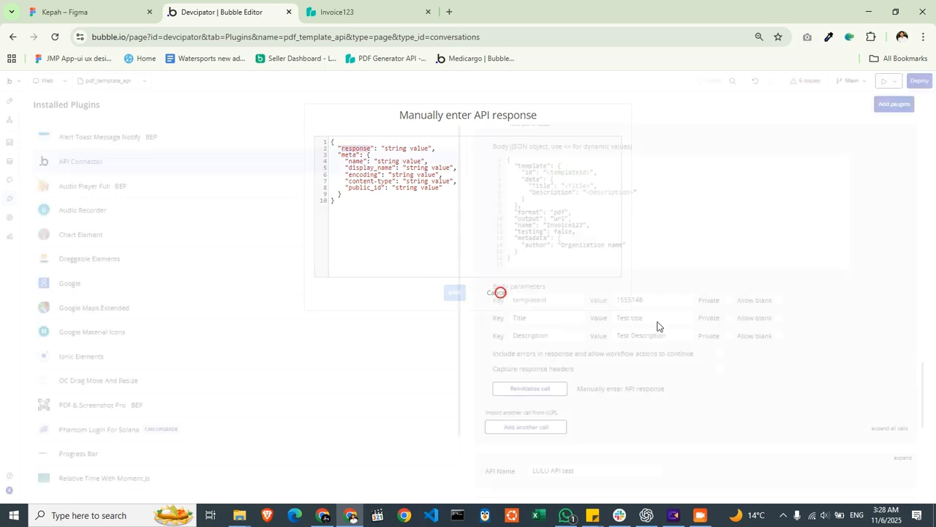
- Reinitialize the pdfgeneratorapitest call and save its returned values with all fields as text
scroll(684, 325, up, 3)
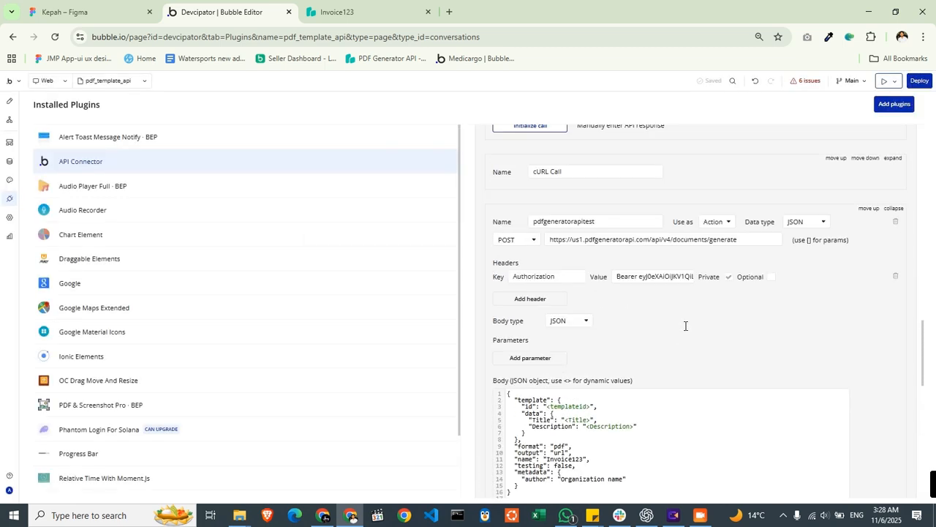
scroll(684, 325, down, 3)
click(503, 446)
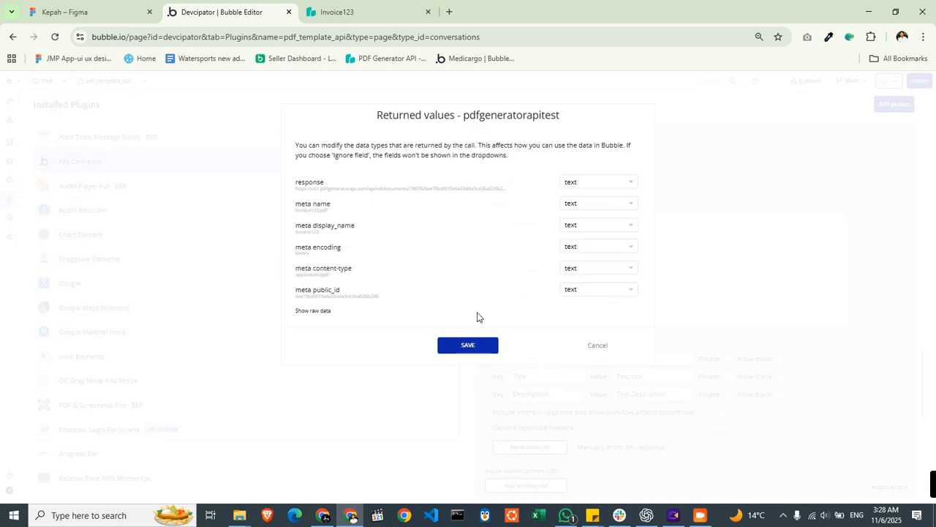
triple_click(357, 190)
click(470, 345)
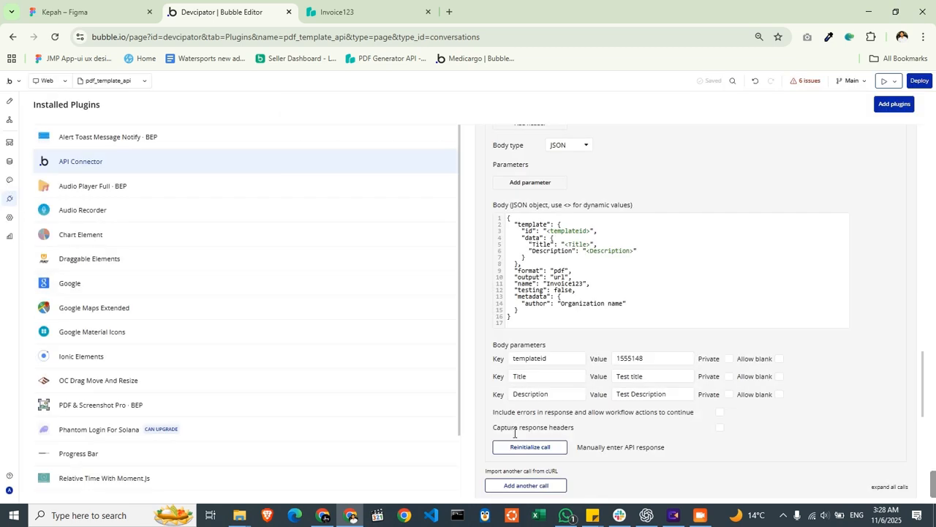
- Recheck the call's manual API response definition and return to the "Generate and view" button's workflow
click(610, 447)
click(367, 149)
click(83, 137)
click(9, 119)
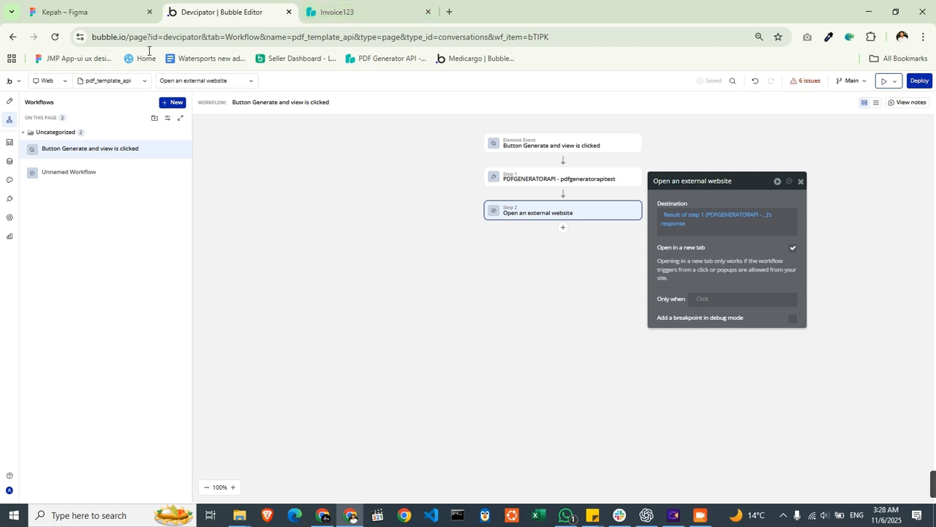
- Preview the pdf_template_api page and sign in with the prefilled credentials
click(883, 82)
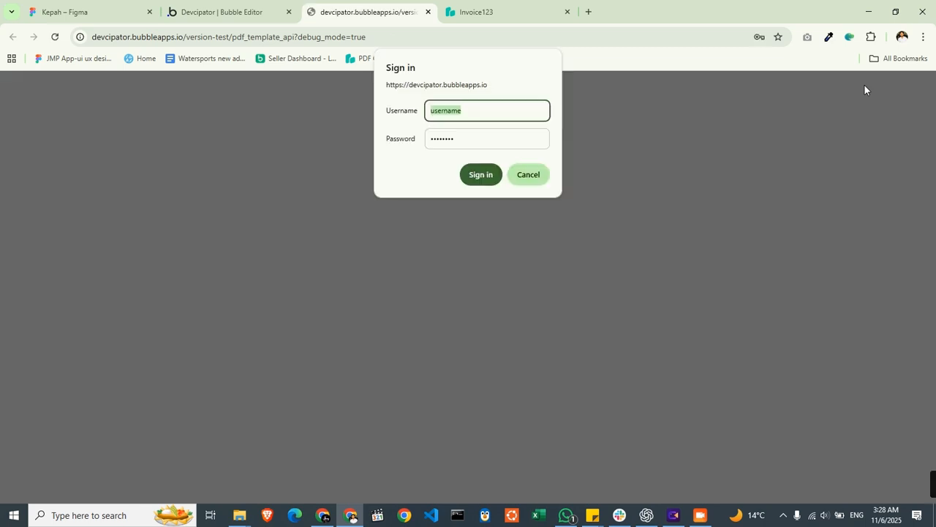
click(481, 175)
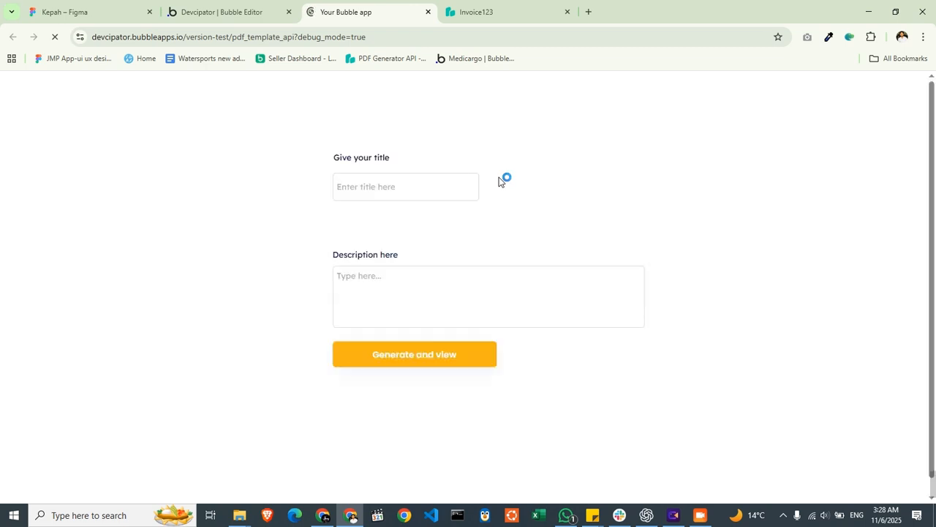
- Fill in the title "My Pdfgeneration Journey" and description as "This document is about my pdf generation journey using api calls and also with bubble api connector"
click(439, 192)
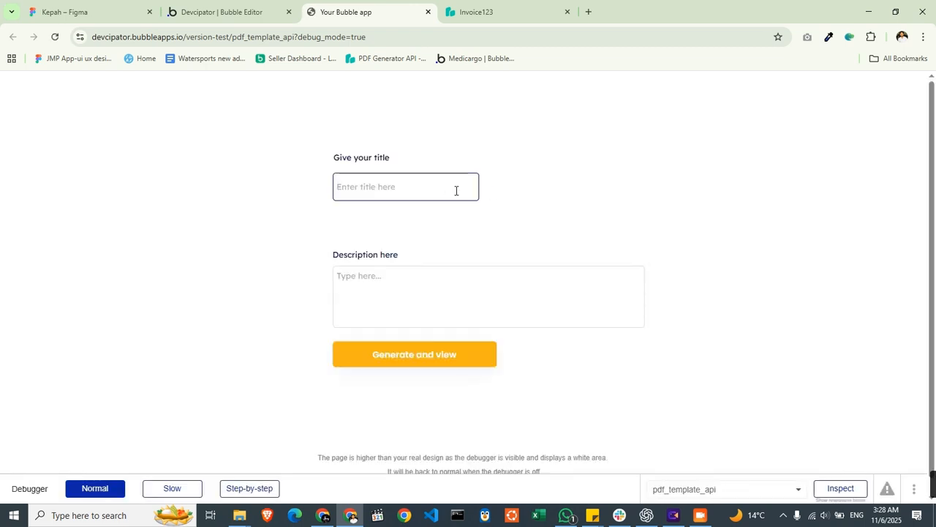
text(My Pdfgeneration Journey)
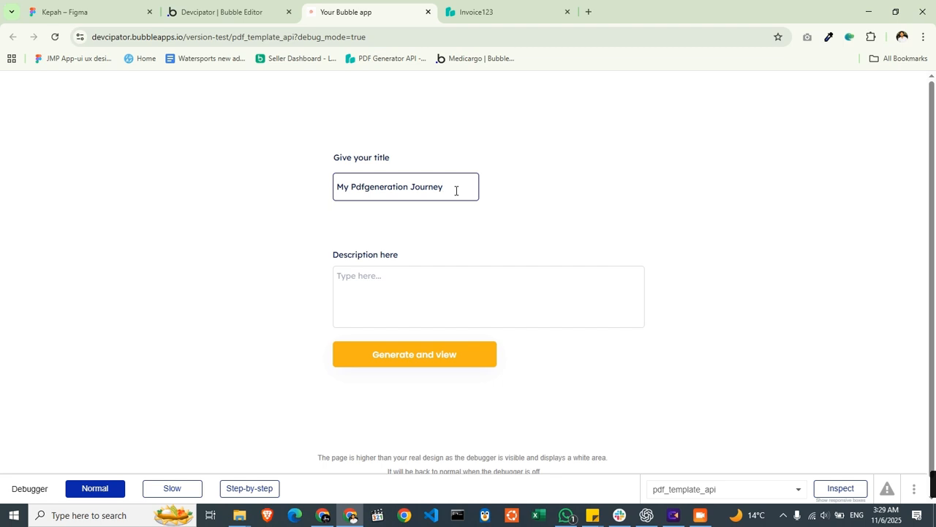
click(457, 291)
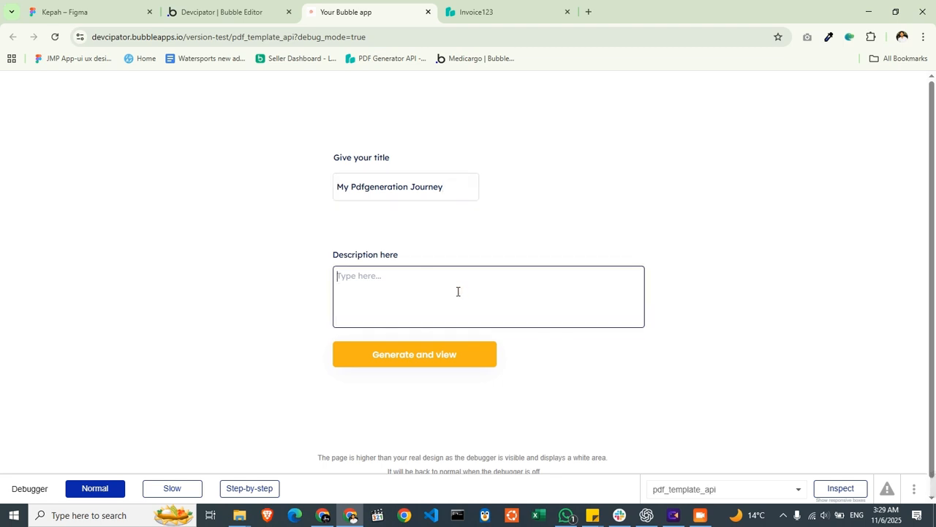
text(this)
key(BackSpace)
key(BackSpace)
key(BackSpace)
key(BackSpace)
key(BackSpace)
text(T)
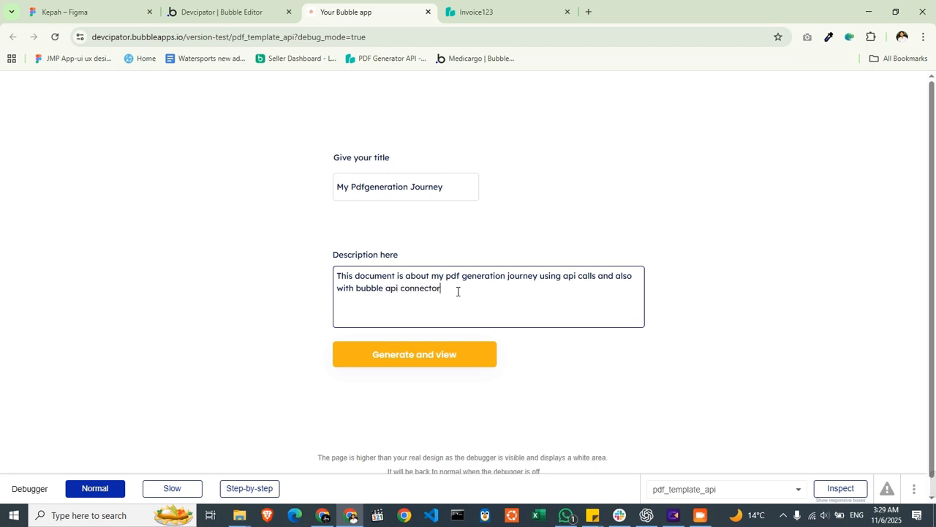
- Generate the PDF from the form and check the title, description and image in the opened document
click(431, 357)
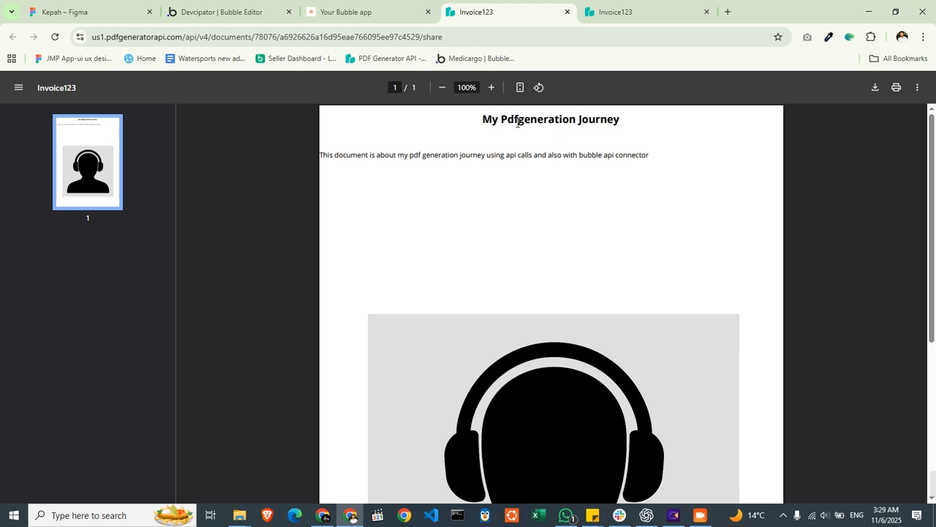
drag(480, 120, 648, 121)
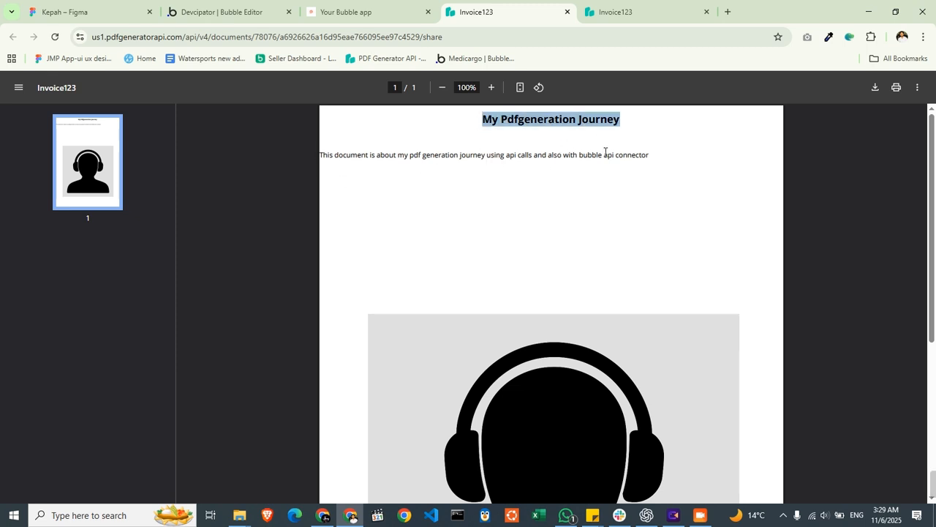
scroll(563, 233, down, 4)
scroll(500, 251, up, 4)
- Compare the title and description entered in the preview form with the text in the generated PDF
click(344, 11)
click(414, 187)
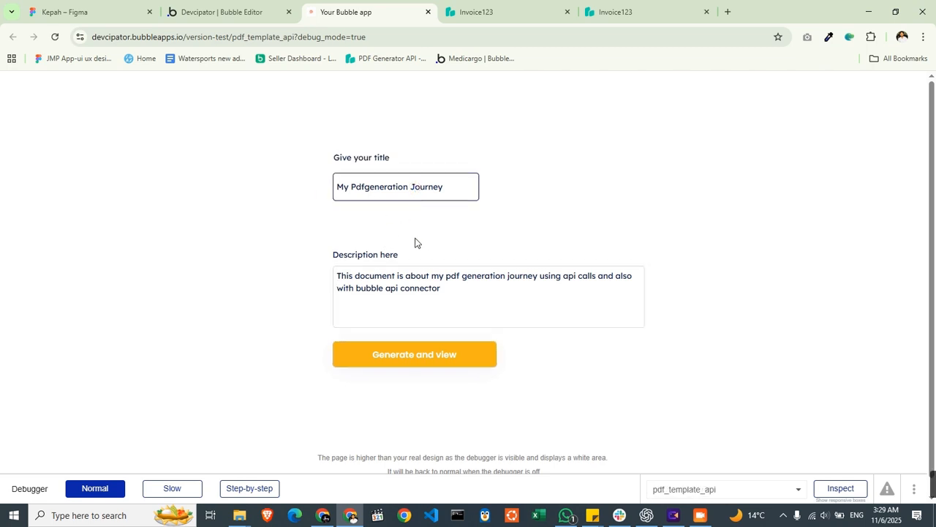
click(439, 286)
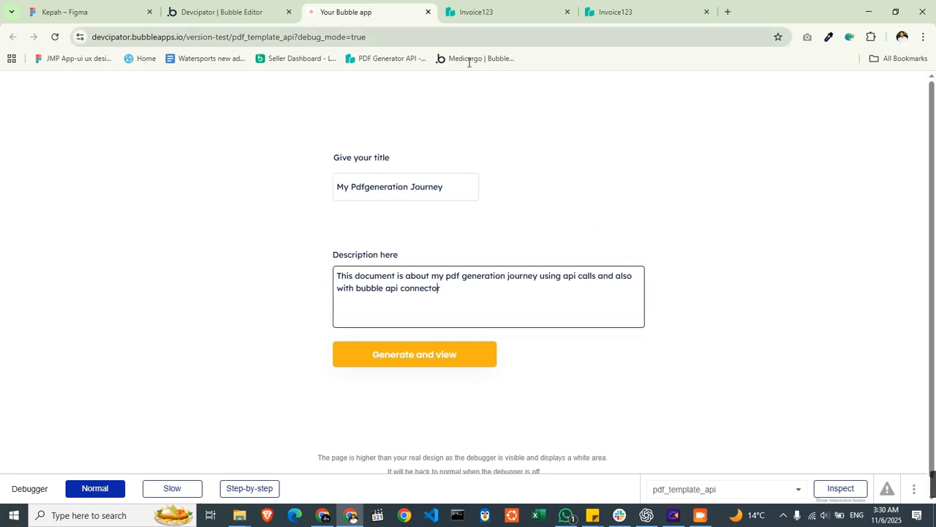
click(424, 353)
click(504, 10)
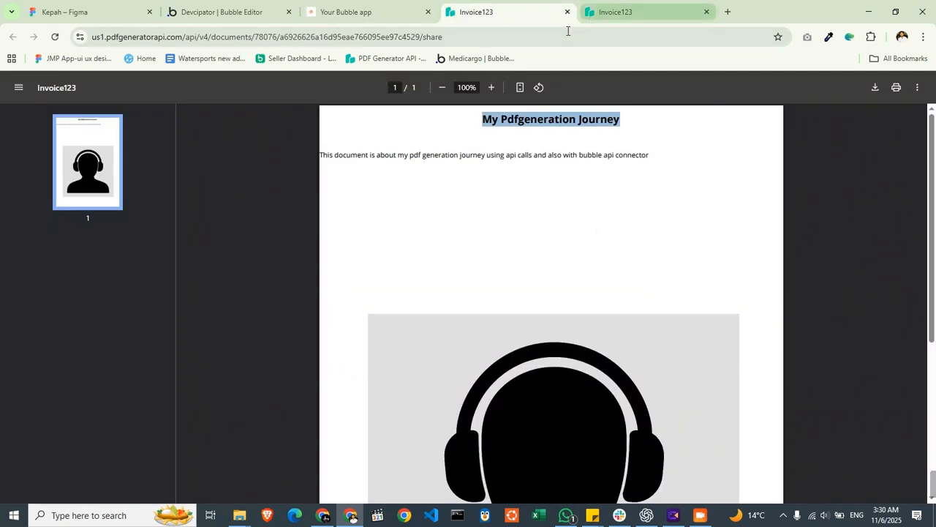
click(387, 13)
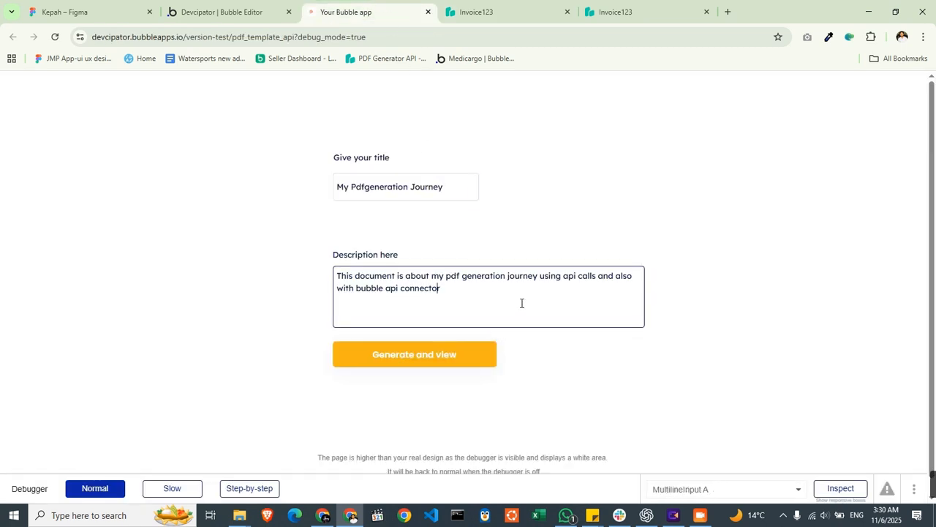
drag(521, 302, 292, 261)
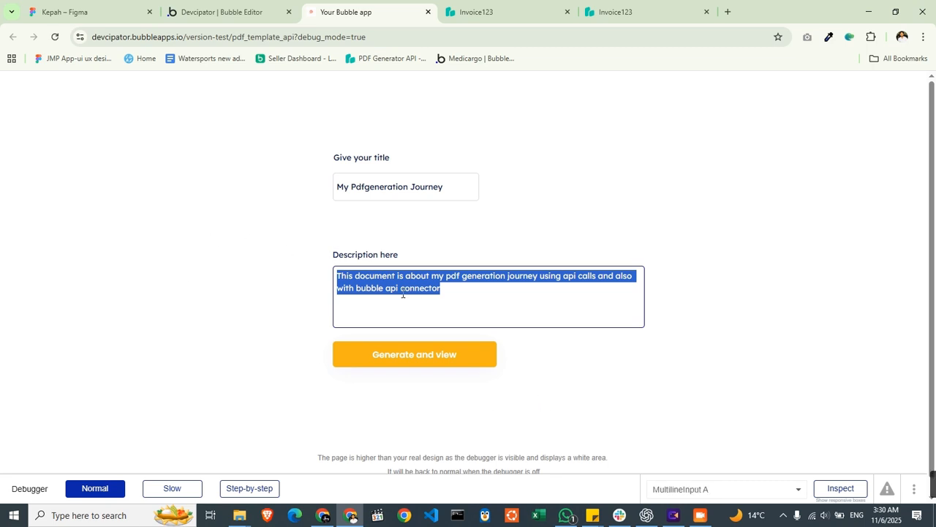
click(438, 279)
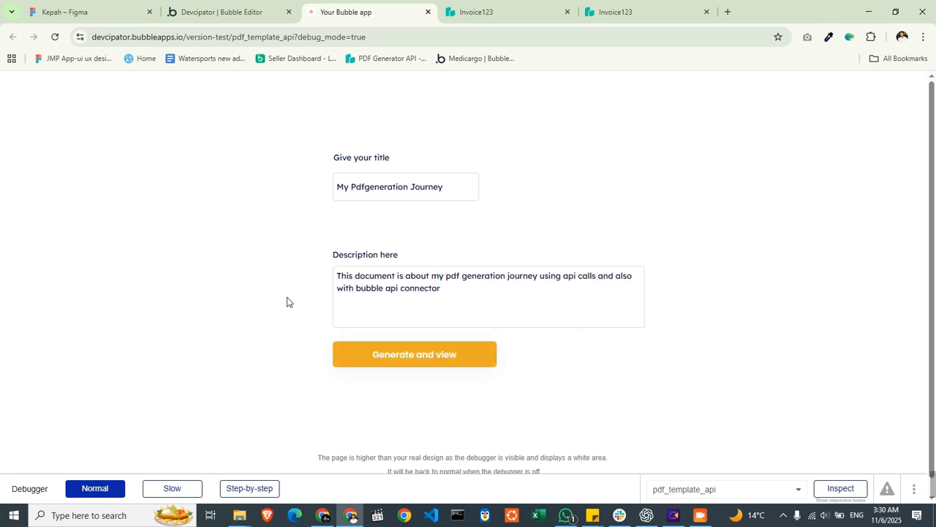
drag(351, 256, 485, 308)
click(485, 306)
click(339, 187)
drag(340, 187, 314, 191)
click(449, 187)
click(390, 236)
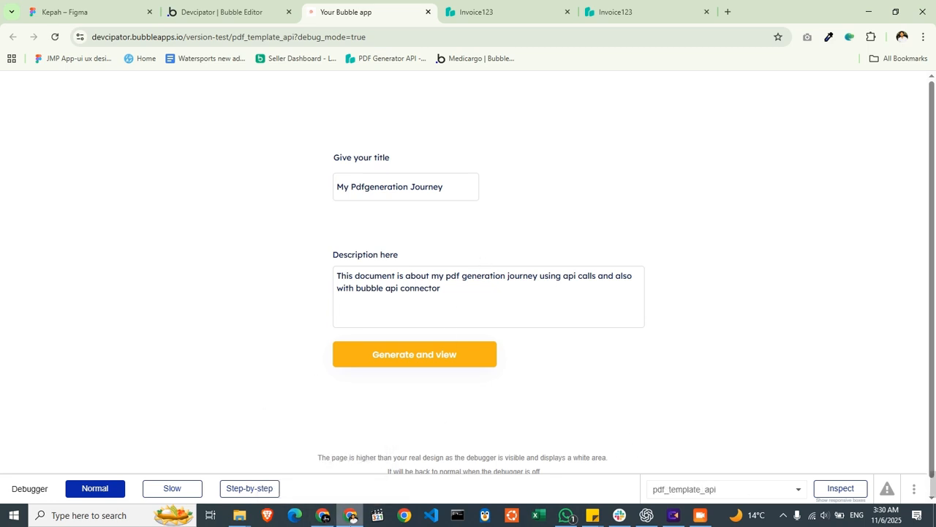
- Switch to the PDF Generator API template editor and inset the Title and Description components, with Description 18.97 wide at horizontal position 1.16
click(323, 515)
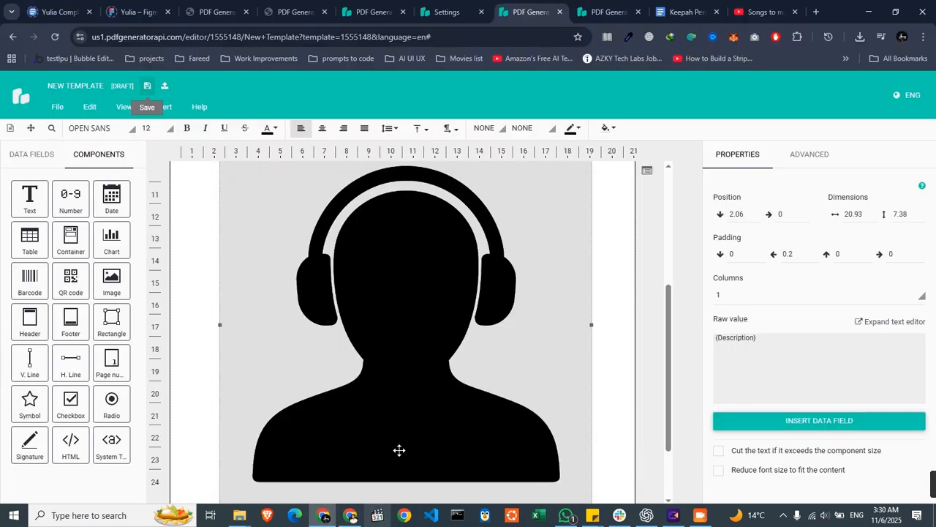
scroll(384, 263, up, 3)
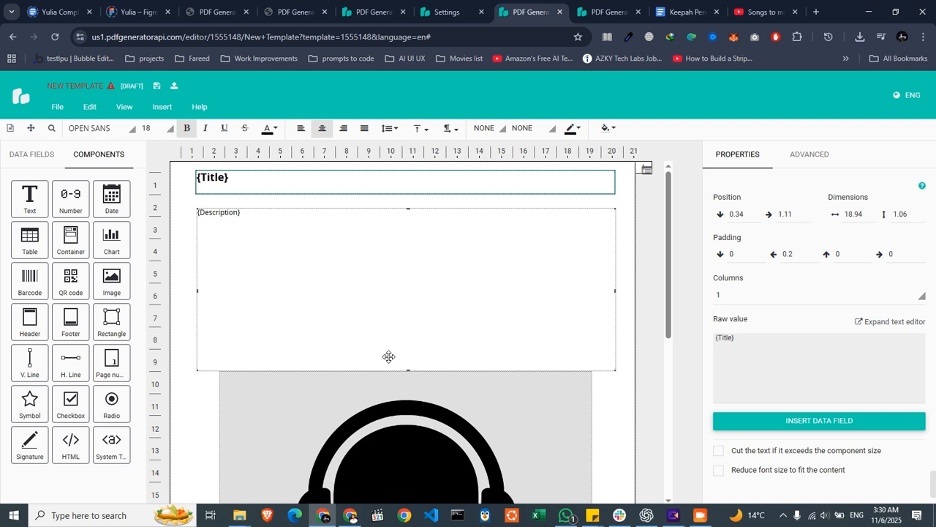
click(398, 358)
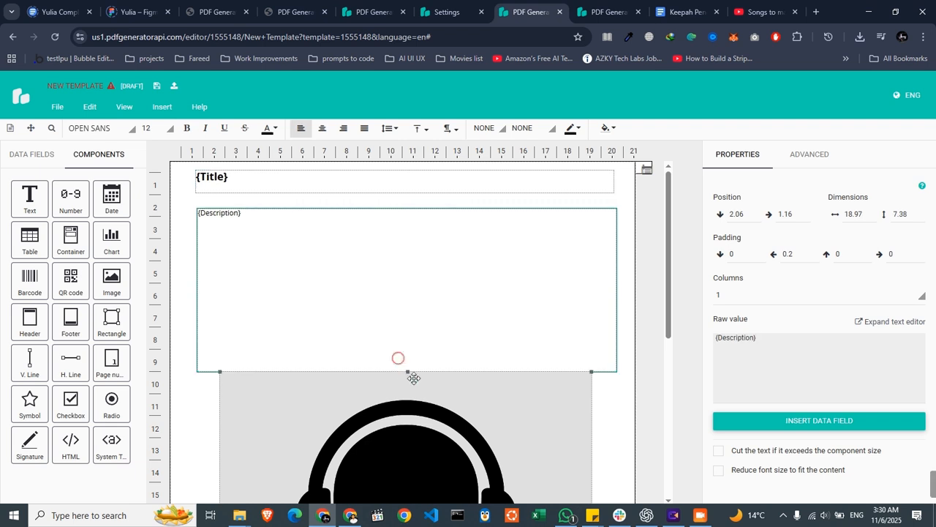
- Move the image down the page to clear the lower edge of the Description component
drag(407, 373, 422, 293)
click(428, 279)
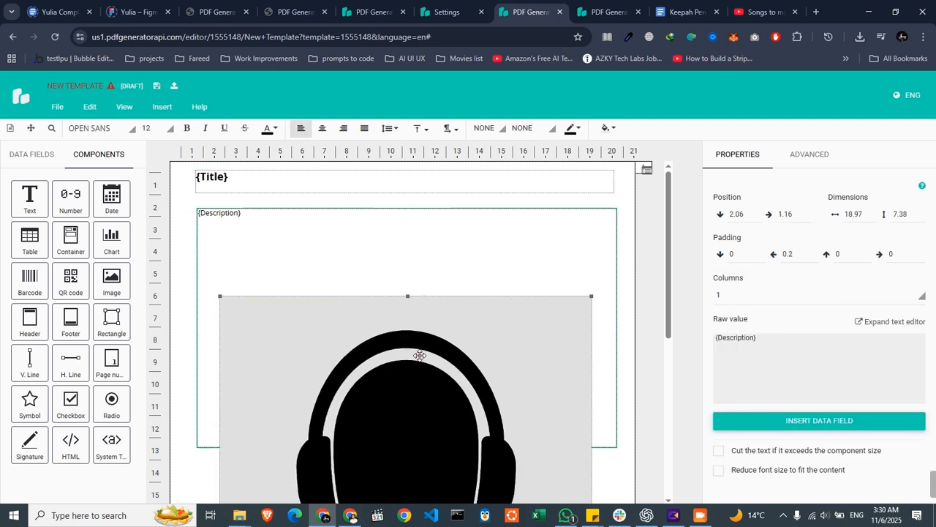
drag(420, 356, 418, 484)
click(435, 356)
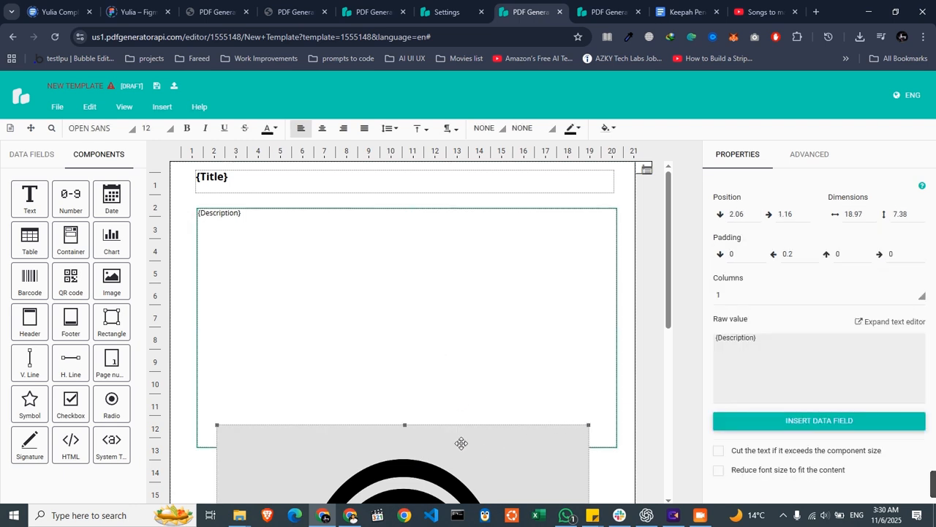
drag(461, 442, 464, 495)
click(416, 389)
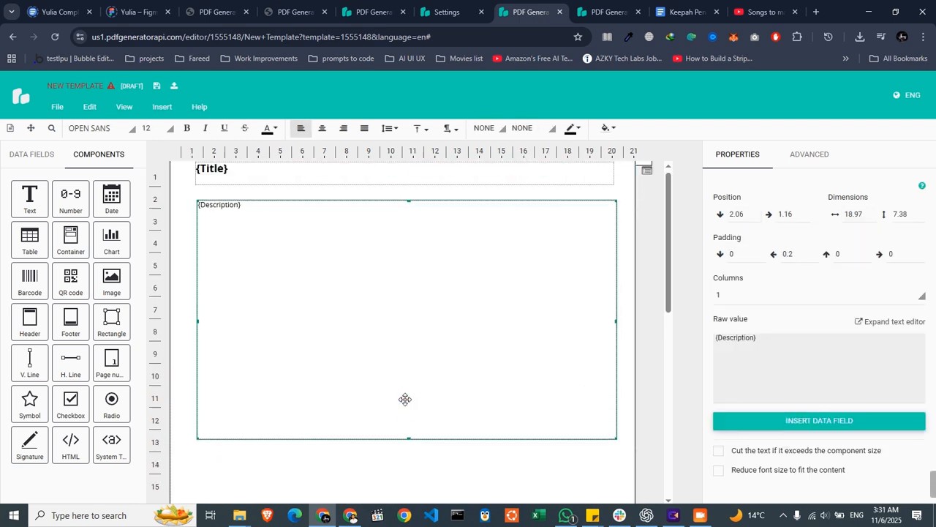
- Resize the Description component to about 18.86 wide and 2.65 high, at horizontal position 1.14
drag(411, 439, 420, 244)
drag(574, 236, 579, 236)
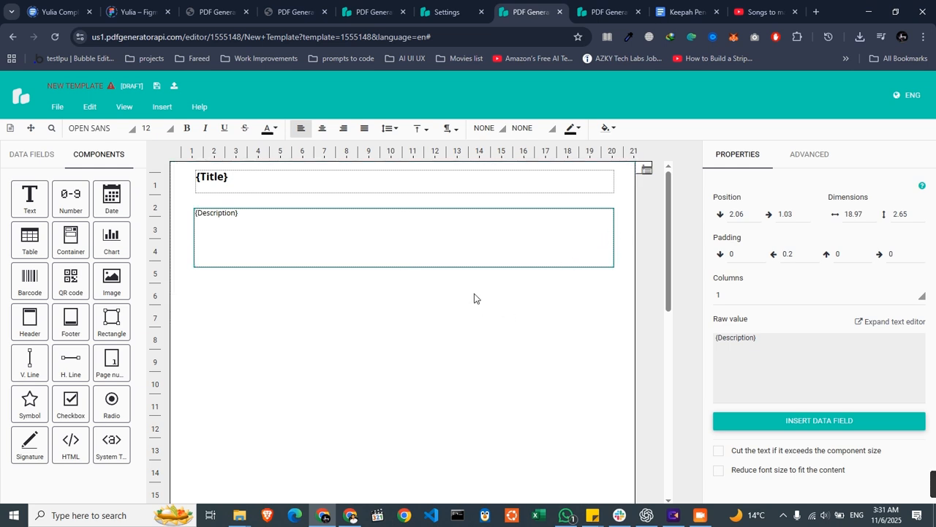
drag(195, 238, 197, 238)
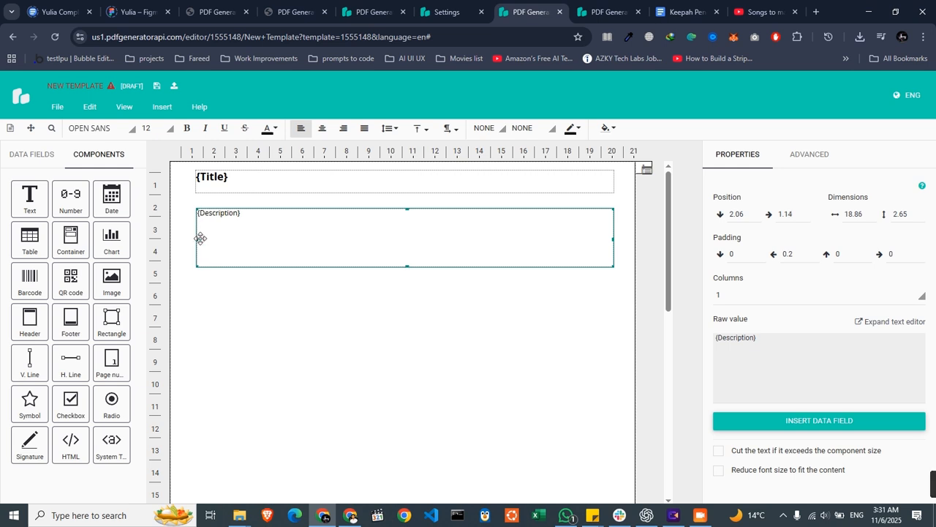
- Shrink the image to about 1.88 by 1.72 and bring it up below the Description component
scroll(466, 364, down, 4)
drag(446, 371, 447, 320)
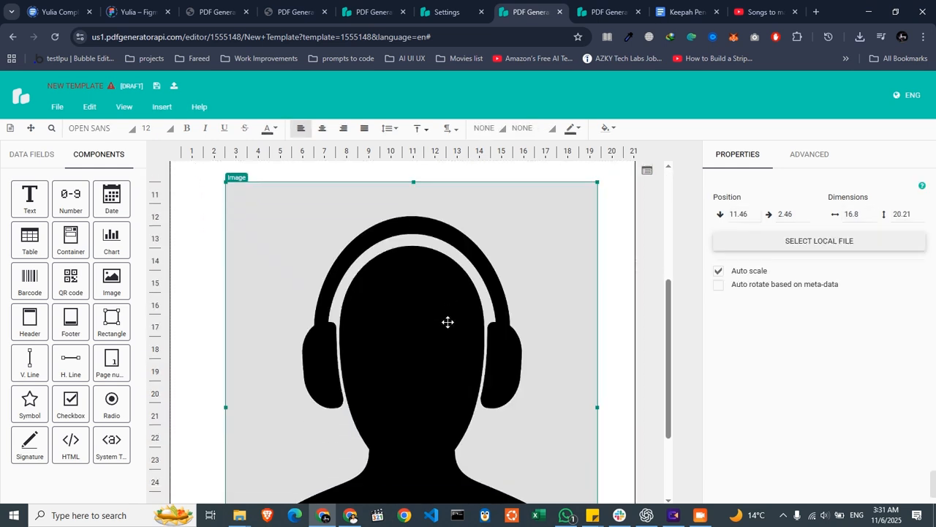
scroll(422, 358, up, 3)
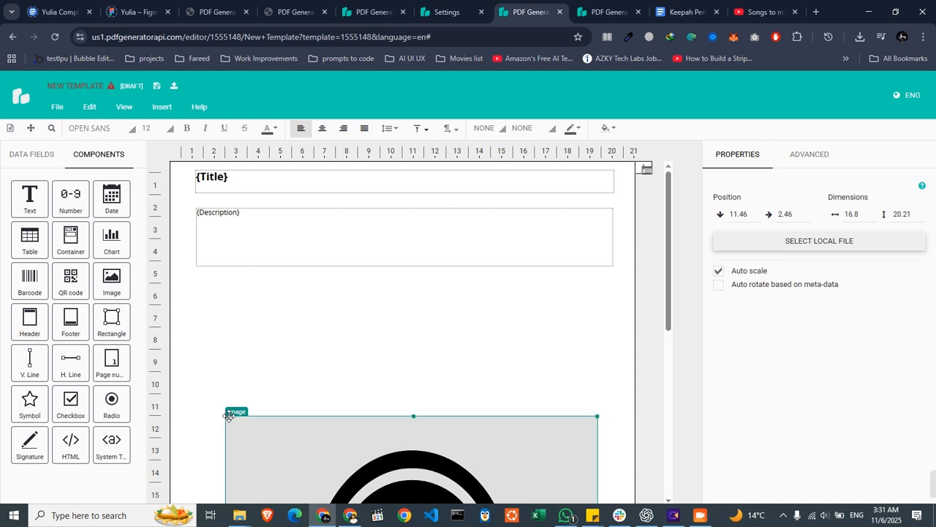
drag(224, 414, 340, 475)
drag(381, 496, 324, 318)
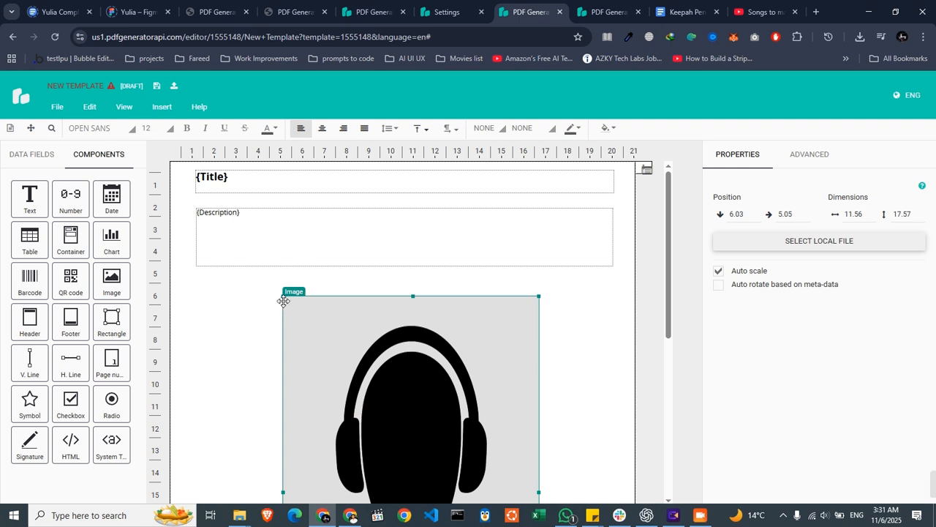
drag(284, 296, 397, 306)
drag(494, 498, 396, 332)
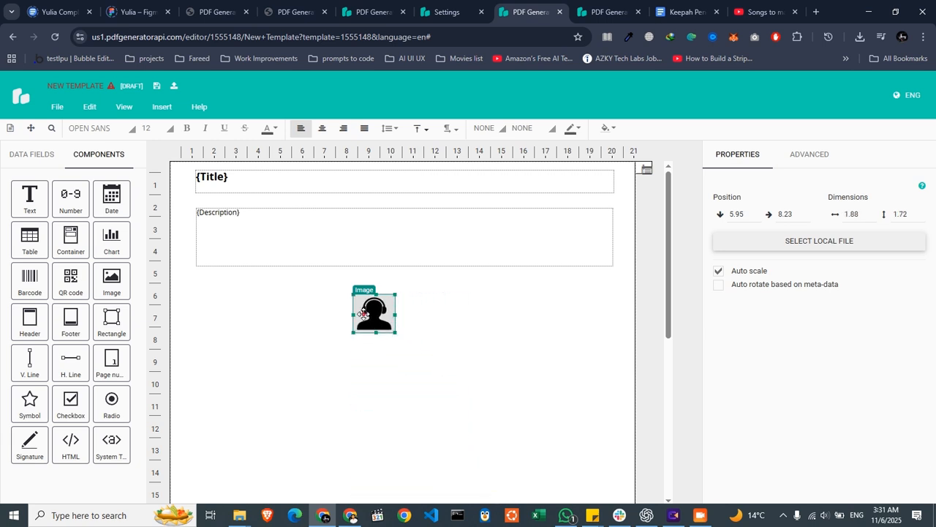
- Examine the image's advanced properties and its align and stack options
click(809, 155)
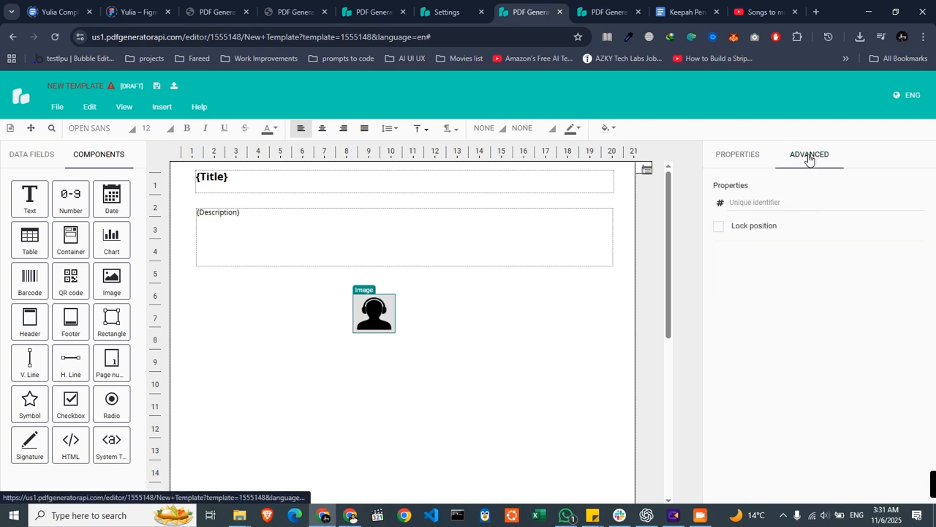
click(739, 156)
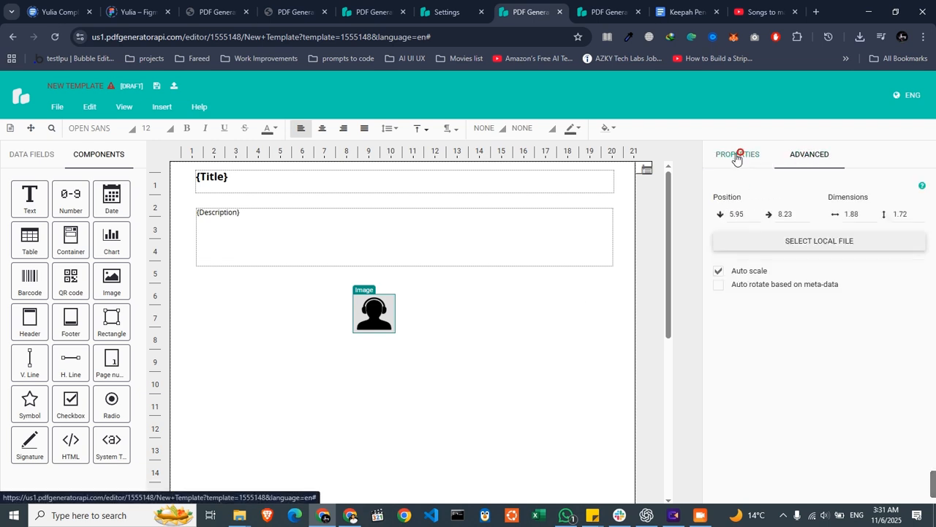
right_click(371, 311)
mouse_move(439, 341)
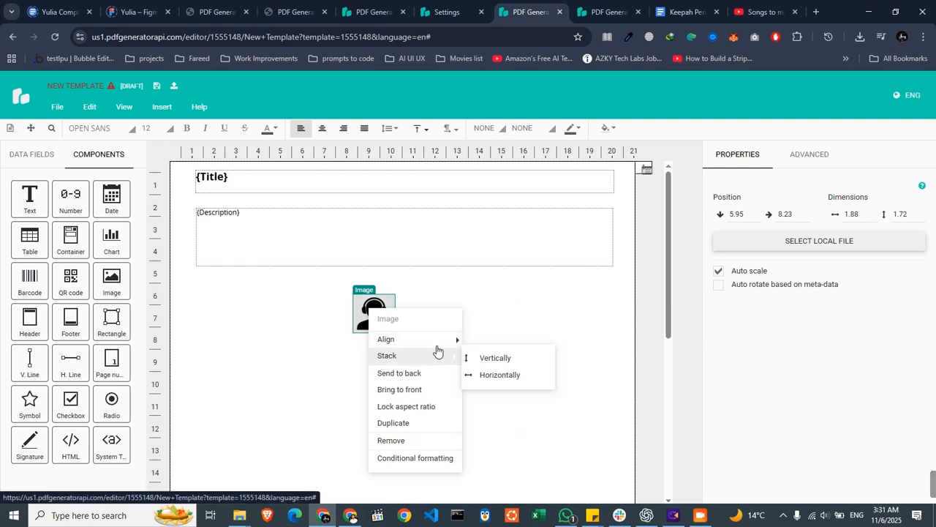
click(476, 342)
- Shift the image to horizontal position 2.94 and move the Title and Description components down, with Description at vertical position 3.65
drag(364, 321, 276, 316)
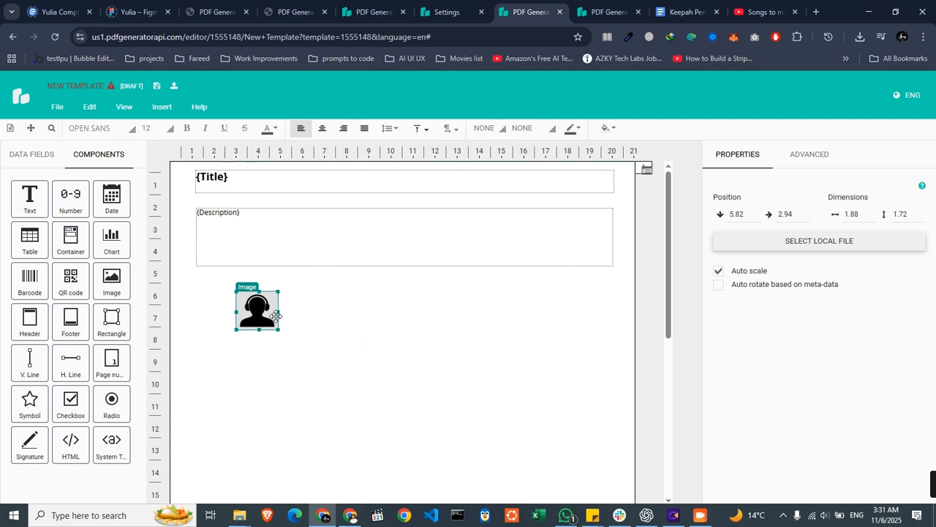
click(249, 176)
key(Down)
key(Down)
key(Down)
key(Down)
key(Down)
key(Down)
key(Down)
key(Down)
key(Down)
key(Down)
key(Down)
key(Down)
key(Down)
key(Down)
key(Down)
key(Down)
key(Down)
key(Down)
key(Down)
key(Down)
click(278, 266)
key(Down)
key(Down)
key(Down)
key(Down)
key(Down)
key(Down)
key(Down)
key(Down)
key(Down)
key(Down)
key(Down)
key(Down)
key(Down)
key(Down)
key(Down)
key(Down)
key(Down)
key(Down)
key(Down)
key(Down)
key(Up)
key(Up)
key(Up)
key(Up)
key(Up)
key(Up)
key(Up)
key(Up)
key(Up)
key(Up)
key(Up)
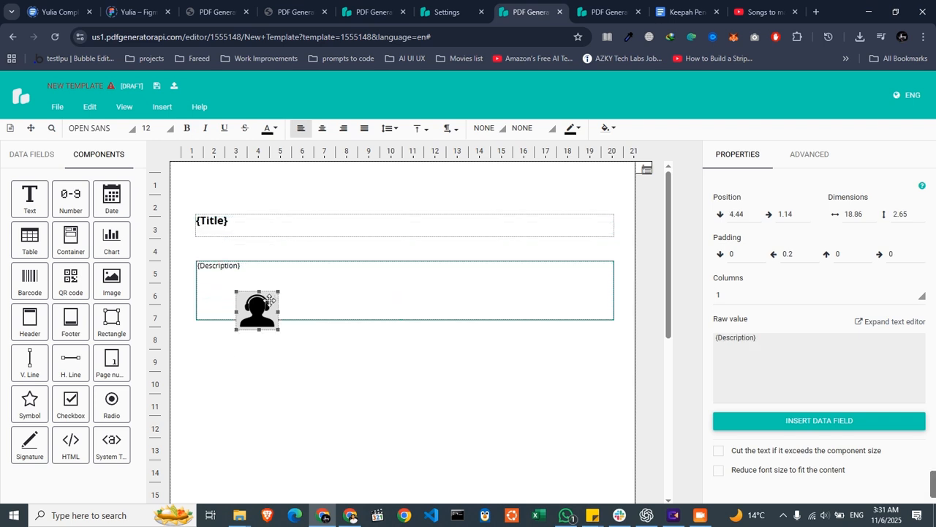
click(264, 352)
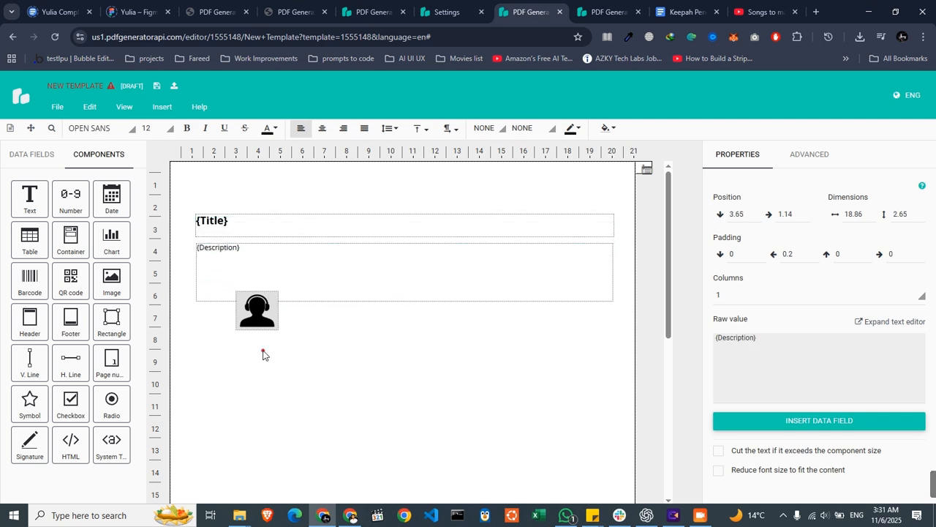
- Place the image above the Title at vertical position 0.4 and horizontal position 1.08, and save the template
click(258, 314)
key(Up)
key(Up)
key(Up)
key(Up)
key(Up)
key(Up)
key(Up)
key(Up)
key(Up)
key(Up)
key(Up)
key(Up)
key(Up)
key(Up)
key(Up)
key(Up)
key(Up)
key(Up)
key(Up)
key(Up)
key(Up)
key(Up)
key(Up)
key(Up)
key(Up)
key(Up)
key(Up)
key(Up)
key(Up)
key(Up)
key(Up)
key(Up)
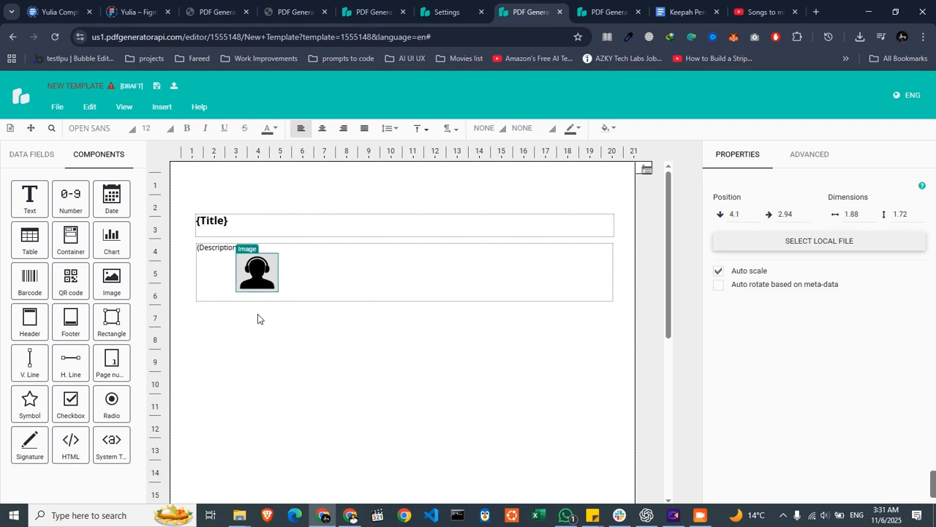
key(Up)
key(Up)
key(Up)
key(Up)
key(Up)
key(Up)
key(Up)
key(Up)
key(Up)
key(Up)
key(Up)
key(Up)
key(Up)
key(Up)
key(Up)
key(Up)
key(Up)
key(Up)
key(Up)
key(Up)
key(Left)
key(Left)
key(Left)
key(Left)
key(Left)
key(Left)
key(Left)
key(Left)
key(Left)
key(Left)
key(Left)
key(Left)
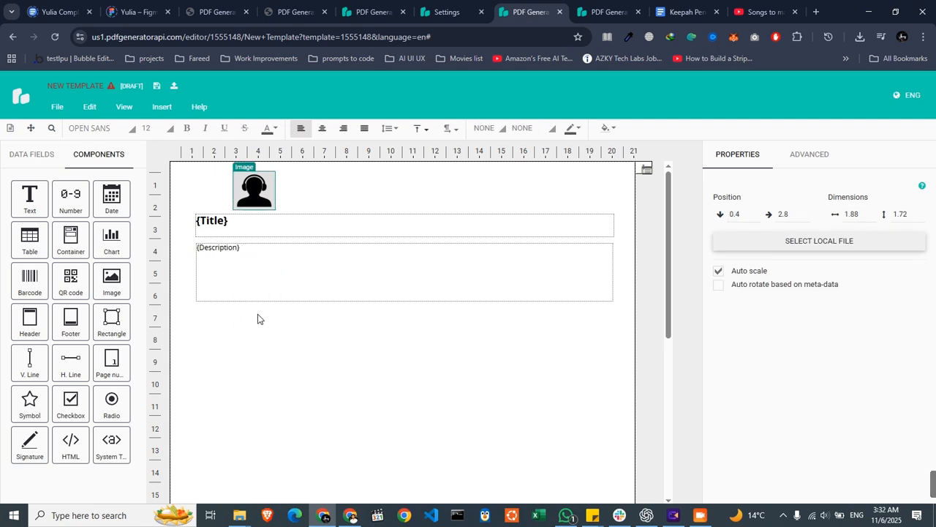
key(Left)
key(Left)
key(Left)
key(Left)
key(Left)
key(Left)
key(Left)
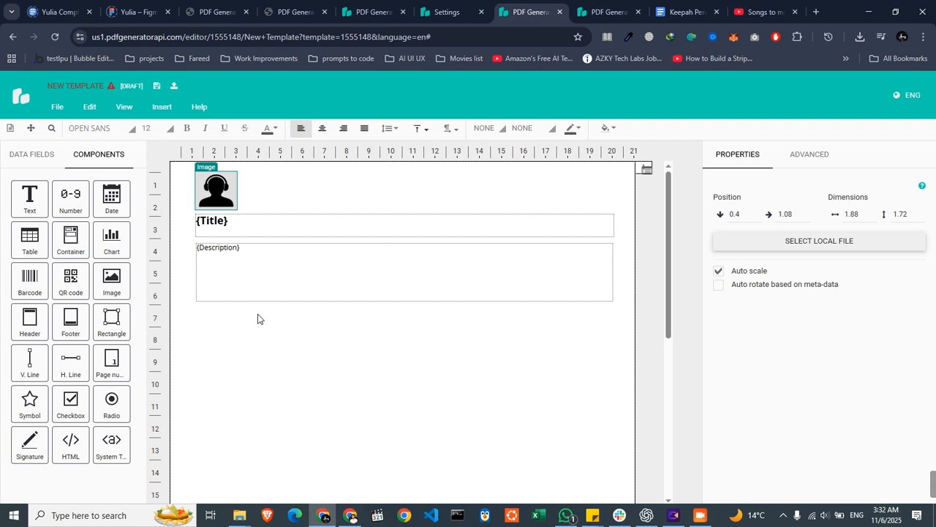
click(256, 338)
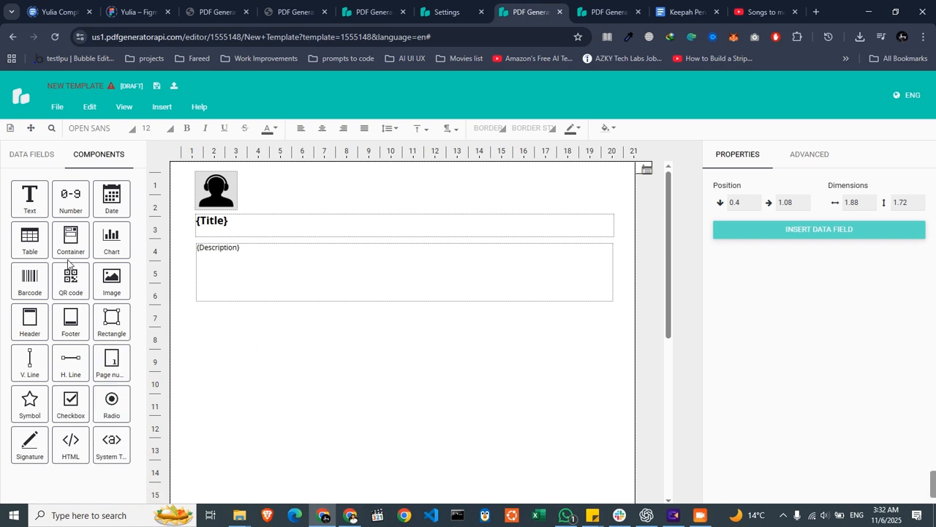
click(37, 155)
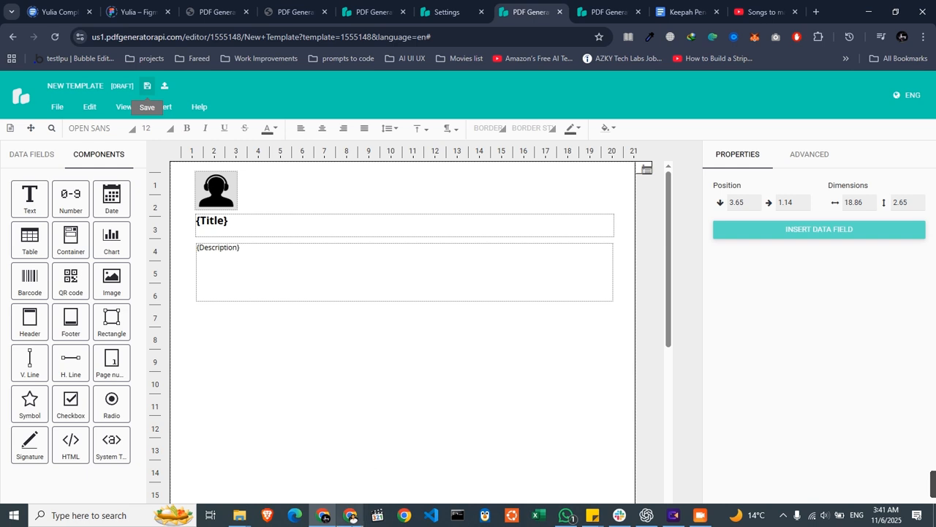
- Switch to the Bubble preview page and try to generate the PDF from the filled form
click(352, 517)
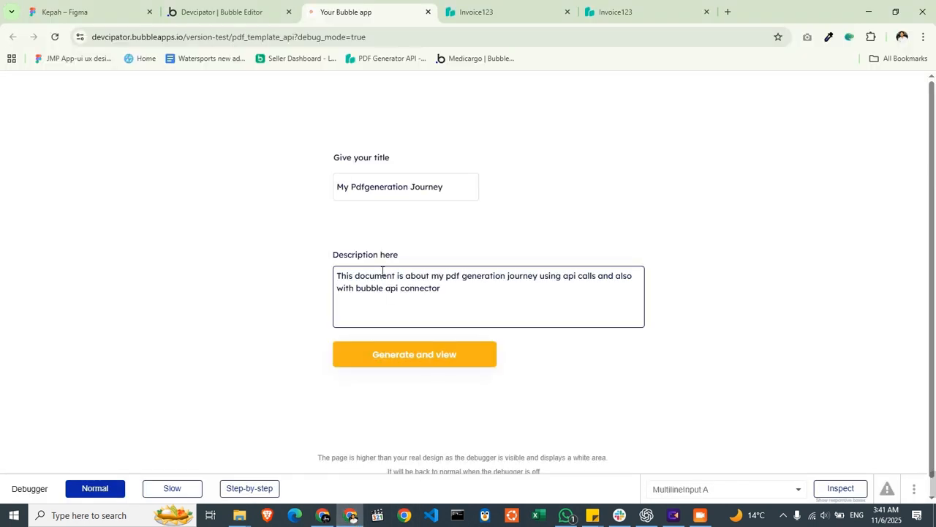
click(425, 358)
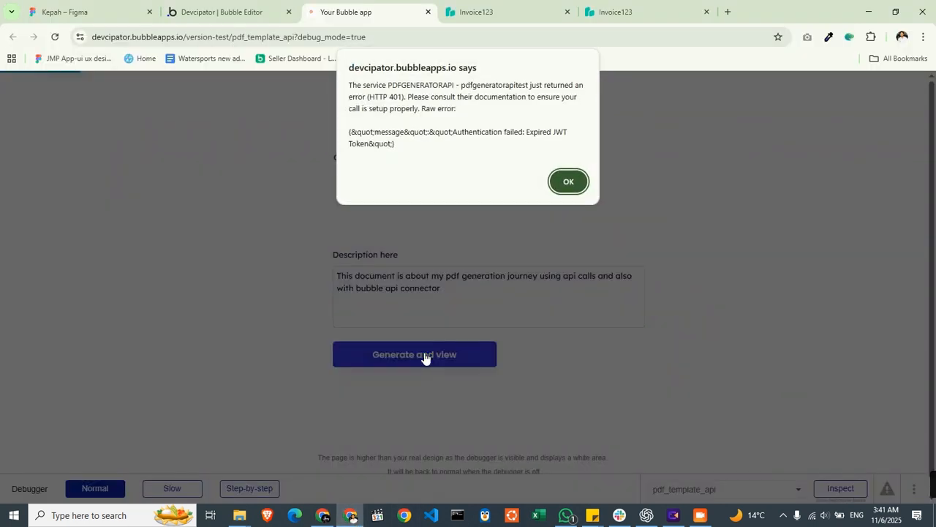
click(564, 183)
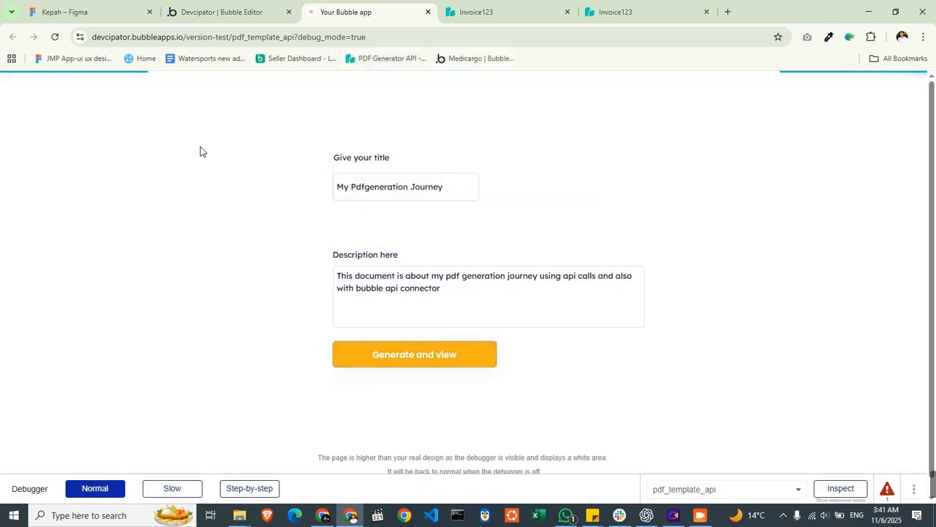
click(53, 38)
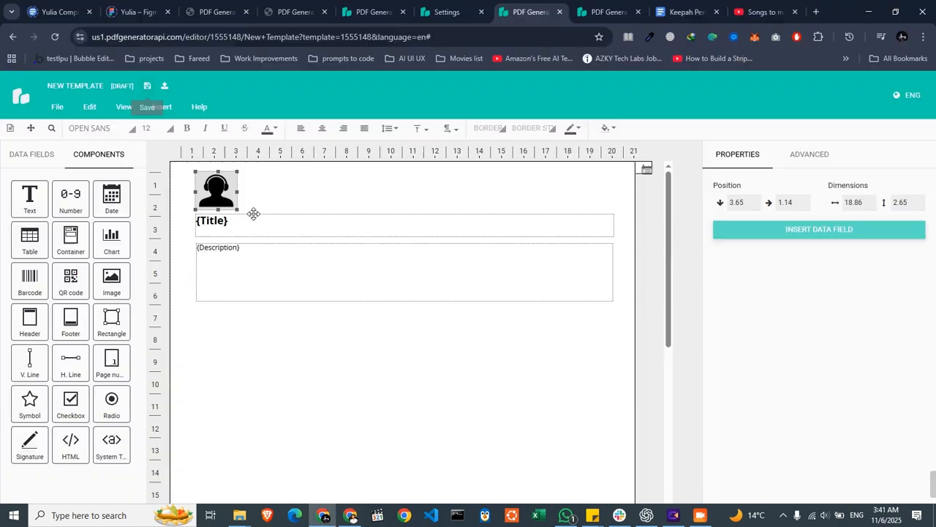
- Check the Description component in the template editor and try generating the PDF from the Bubble preview again
click(255, 265)
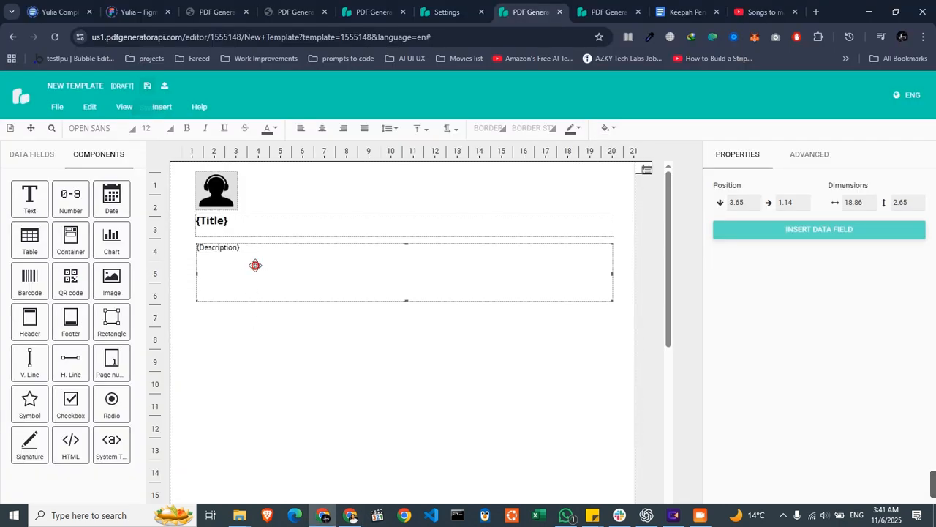
click(347, 337)
key(alt+Tab)
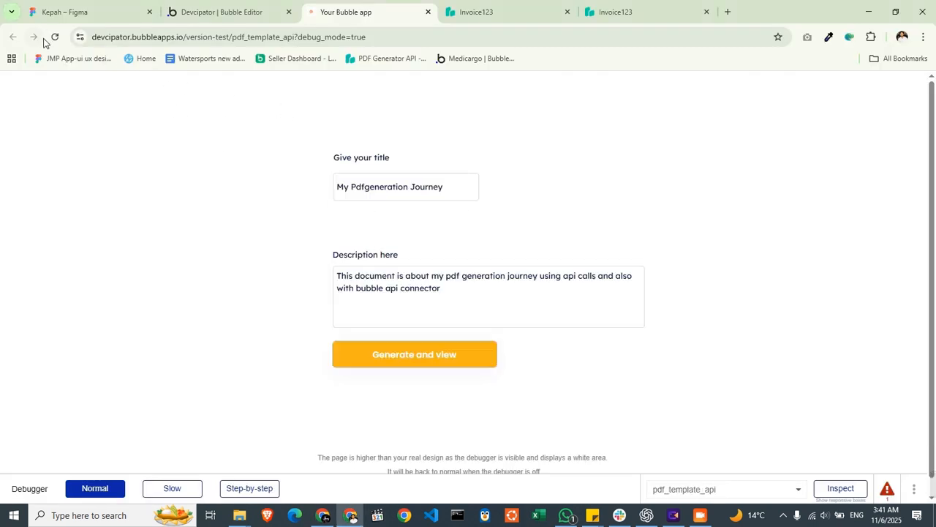
click(404, 349)
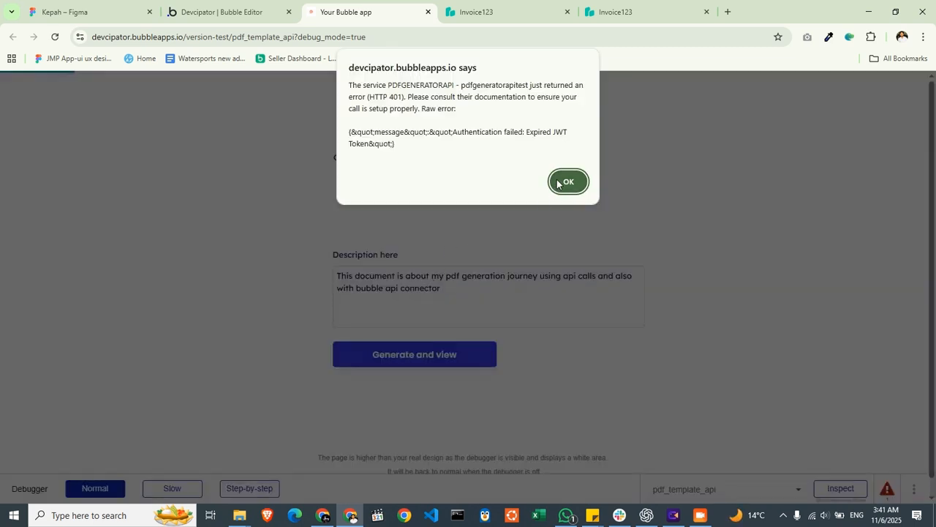
click(563, 181)
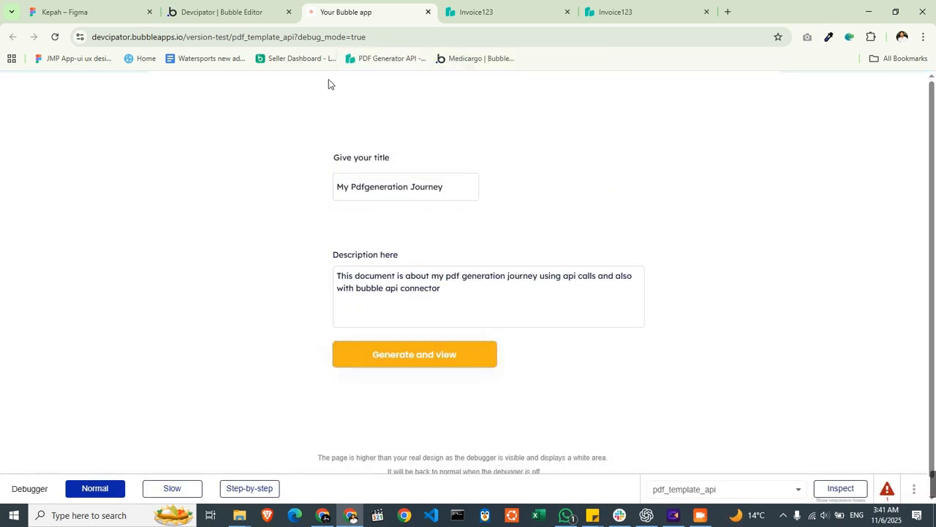
- Create a temporary JWT token for the API credentials in the PDF Generator API settings and copy it
click(324, 515)
click(389, 9)
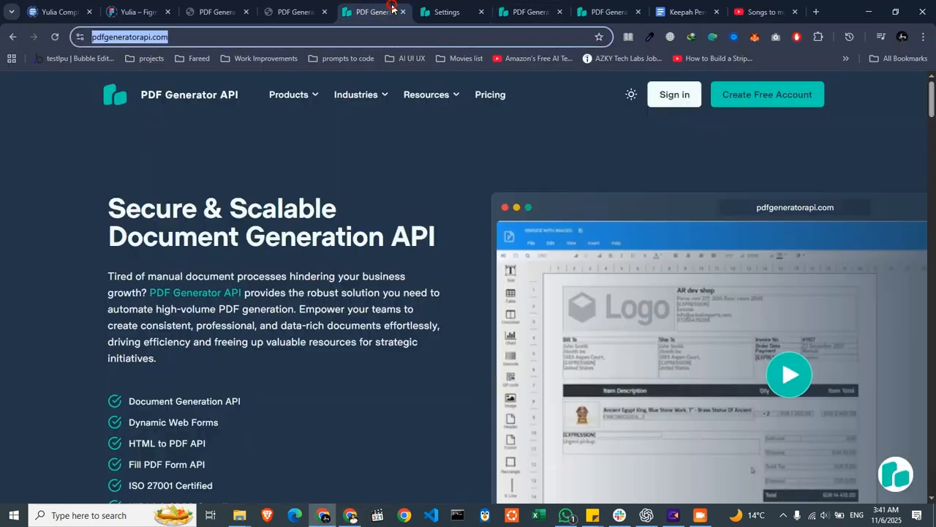
click(453, 8)
click(542, 305)
click(579, 349)
click(767, 441)
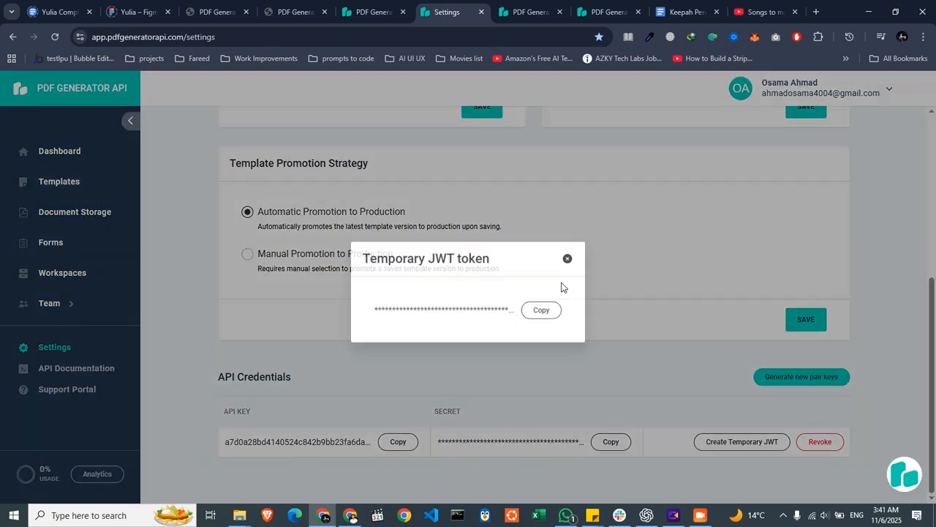
click(545, 308)
- Switch to Bubble's API Connector and replace the Bearer token in the pdfgeneratorapitest call's Authorization header with the copied JWT token
key(alt+Tab)
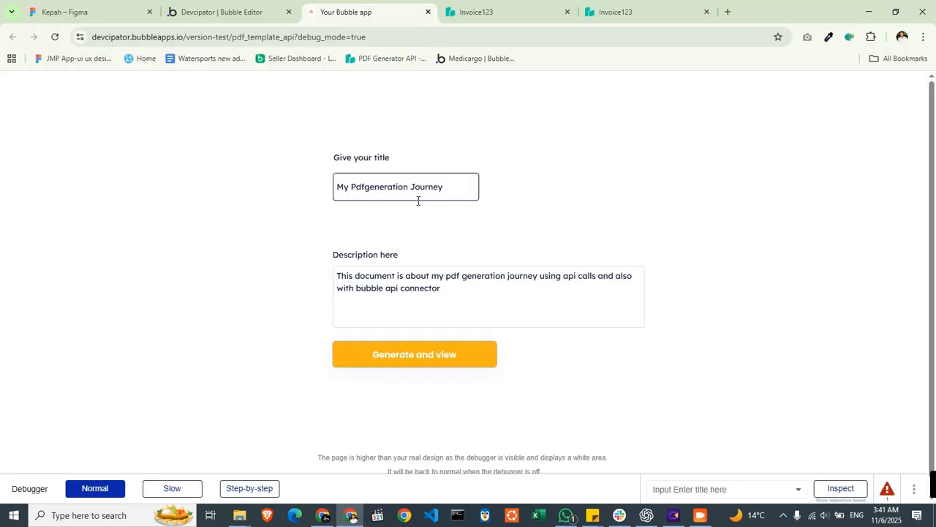
click(265, 15)
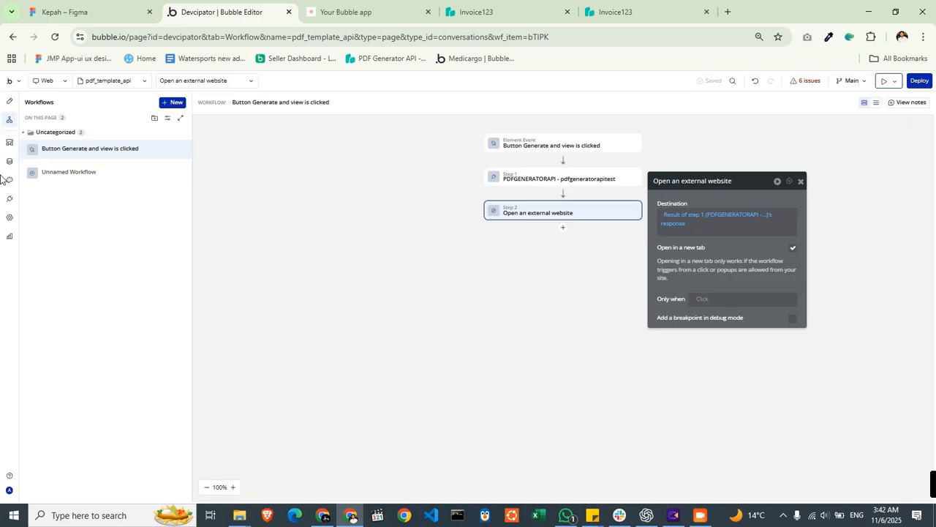
click(9, 198)
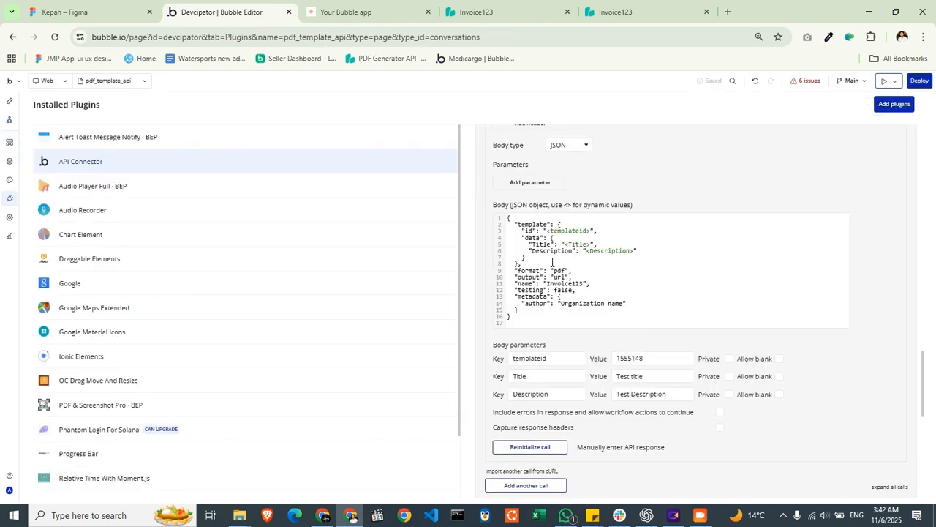
scroll(671, 330, up, 3)
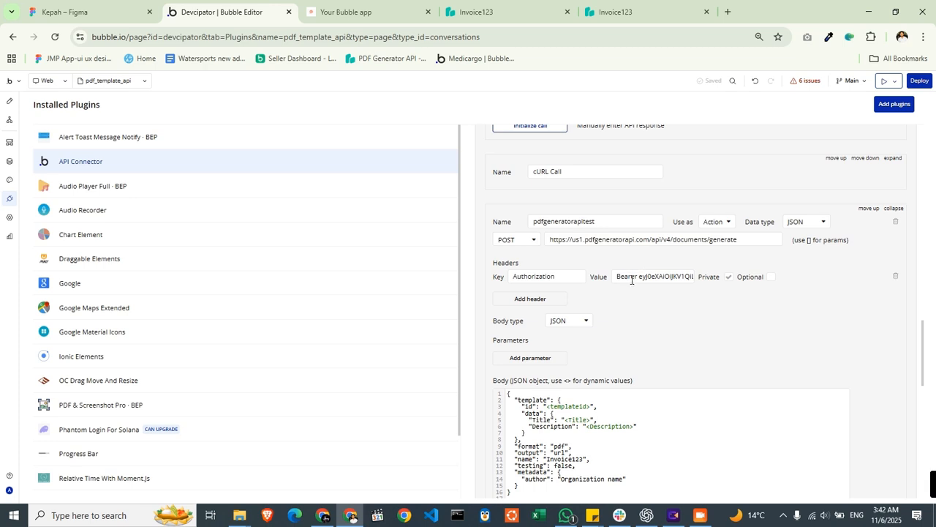
drag(641, 278, 817, 278)
key(ctrl+v)
click(733, 318)
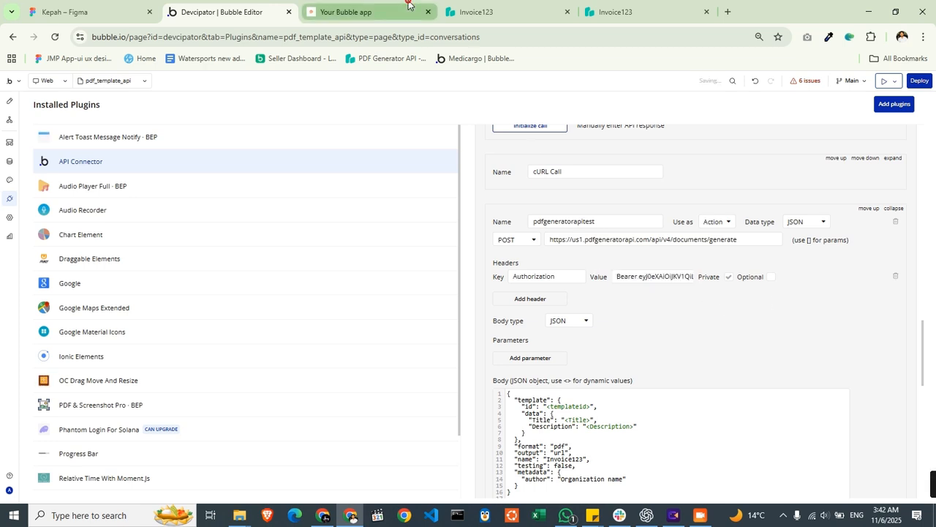
- Switch to the Bubble preview page and generate the PDF from the form with the renewed token
click(359, 11)
click(445, 189)
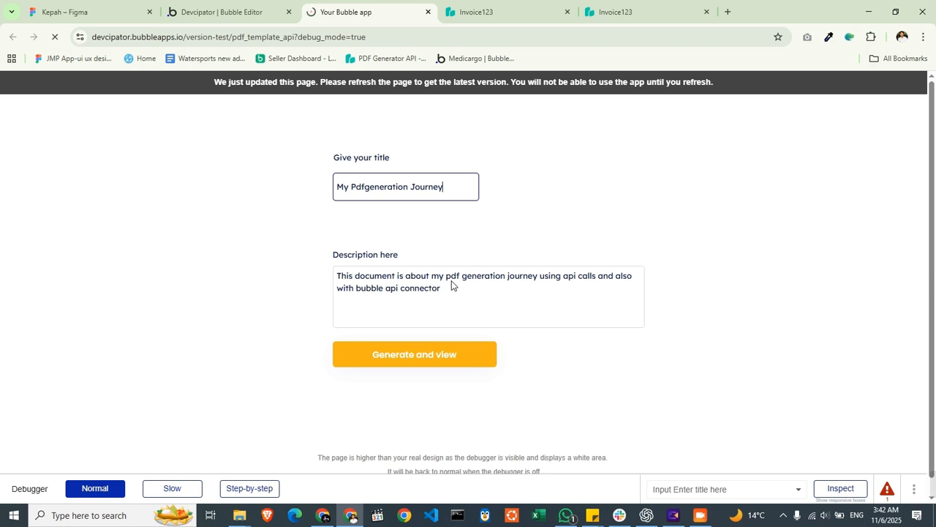
click(404, 364)
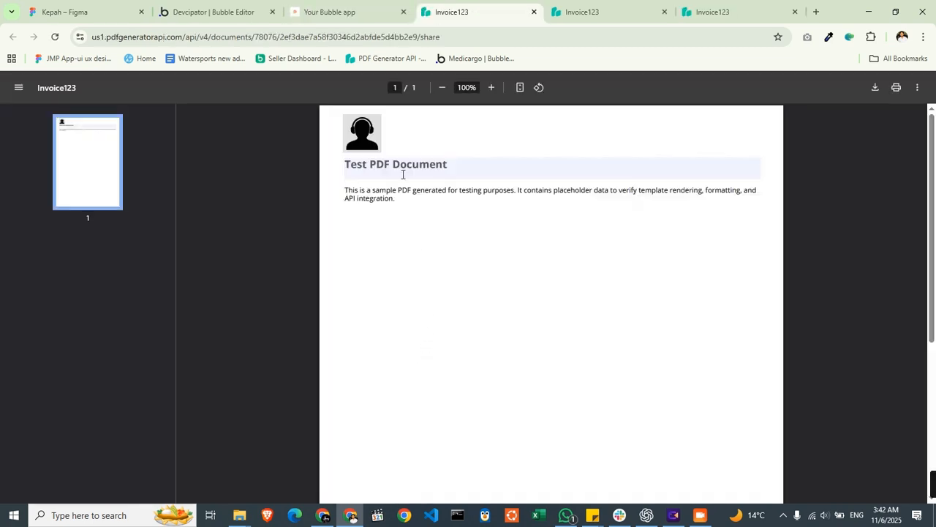
- Try clearing the editable title field in the generated PDF, and reload the document to restore it
triple_click(402, 174)
click(497, 257)
click(461, 167)
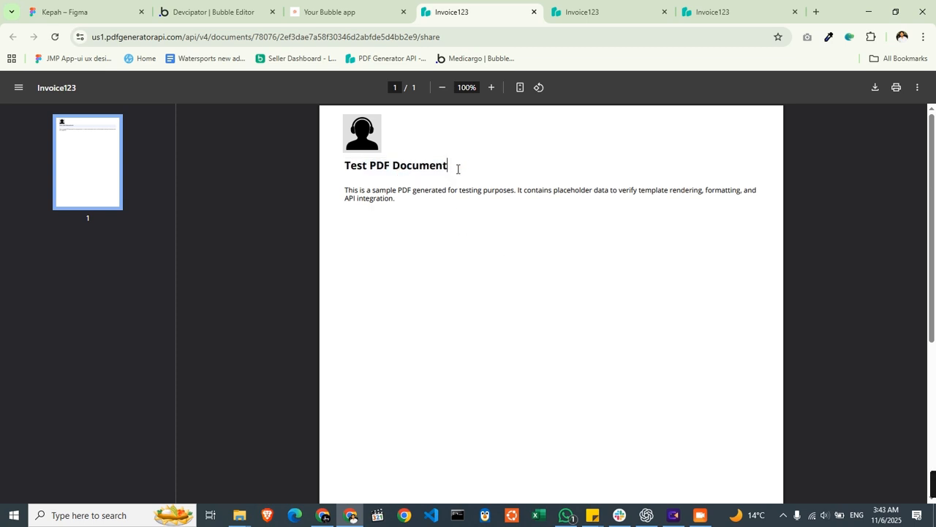
key(BackSpace)
key(BackSpace)
key(BackSpace)
key(BackSpace)
key(BackSpace)
key(BackSpace)
key(BackSpace)
key(BackSpace)
key(BackSpace)
key(BackSpace)
key(BackSpace)
key(BackSpace)
key(BackSpace)
key(BackSpace)
key(BackSpace)
key(BackSpace)
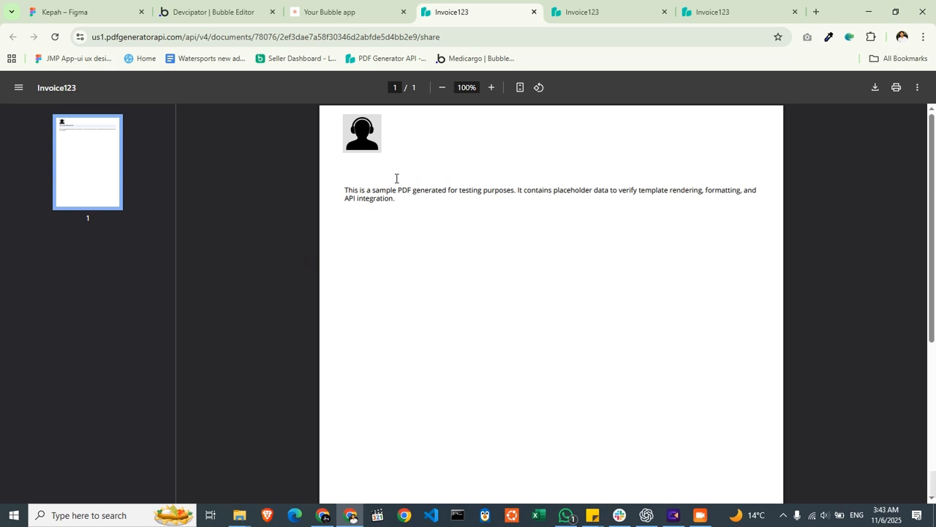
click(52, 36)
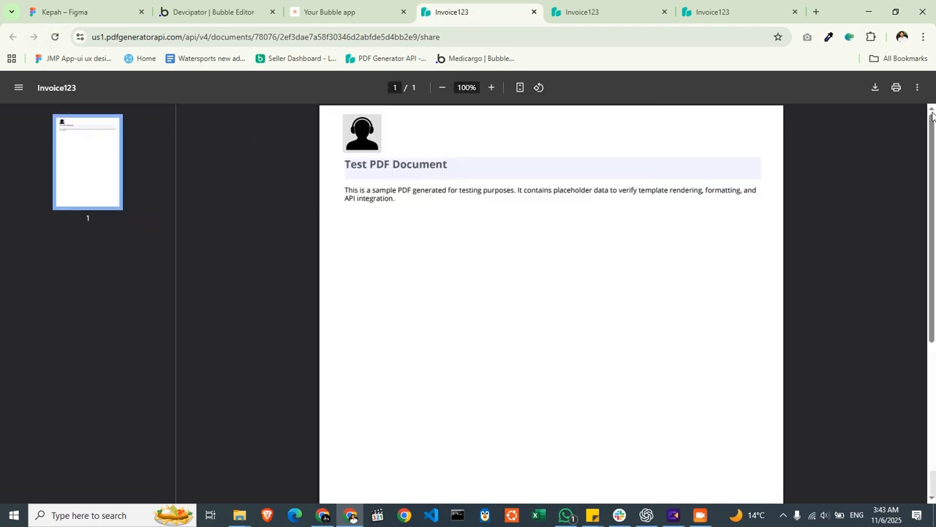
- Try downloading the generated Invoice123 PDF, and dismiss the download manager's dialogs without saving the file
click(877, 89)
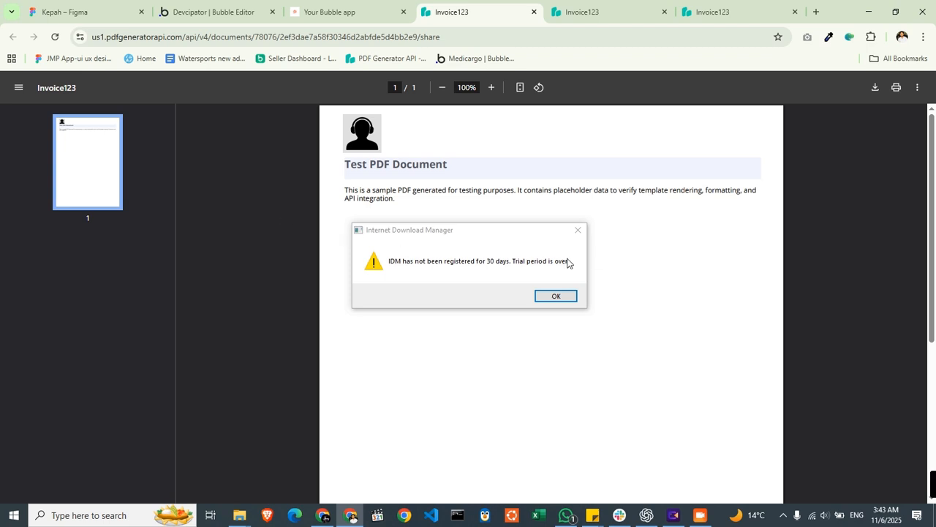
click(556, 295)
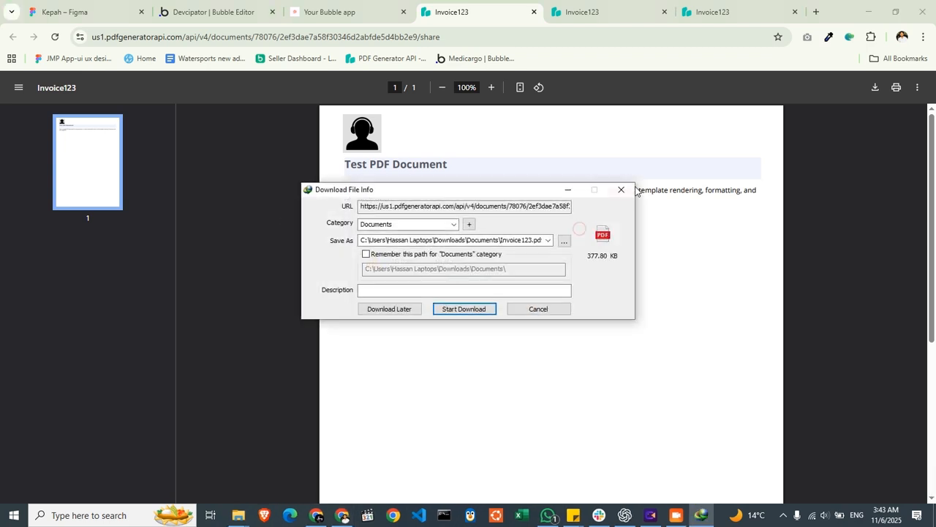
click(621, 189)
click(554, 297)
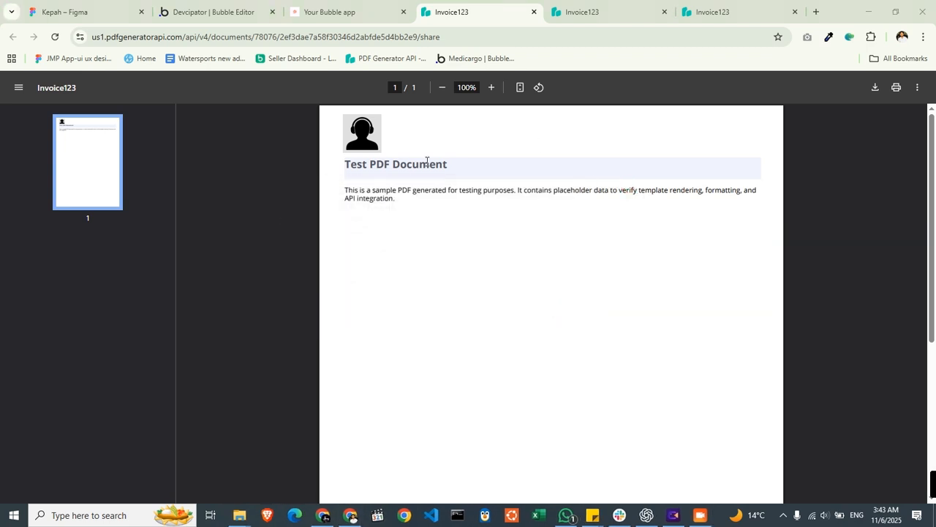
click(538, 314)
- Highlight the pdfgeneratorapi part of the generated PDF's web address to examine where the document is hosted
click(136, 39)
double_click(152, 40)
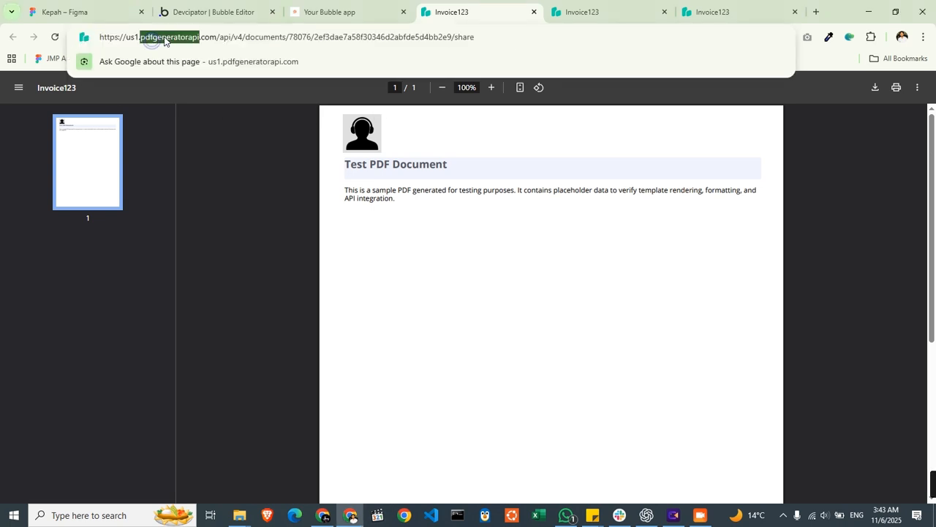